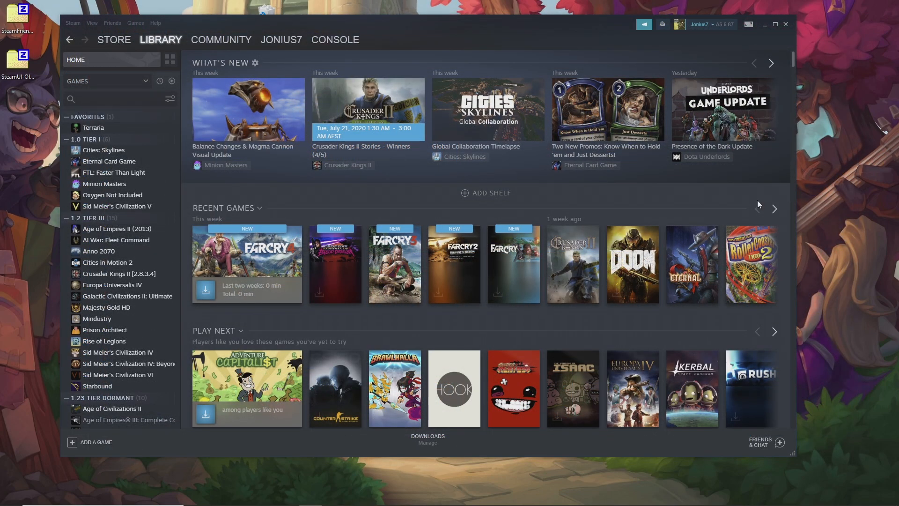
- Look through the game covers on the Steam library home page
scroll(590, 184, "down", 3)
scroll(597, 173, "down", 12)
scroll(535, 223, "down", 9)
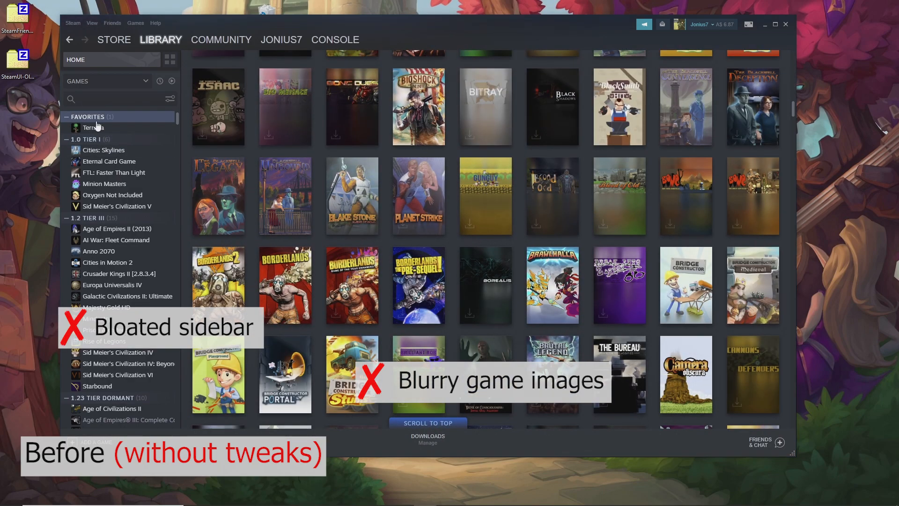
- Open the Terraria and Cities: Skylines entries from the game list and look through the Cities: Skylines page
left_click(97, 121)
left_click(94, 128)
scroll(516, 199, "down", 5)
scroll(516, 195, "down", 5)
left_click(103, 150)
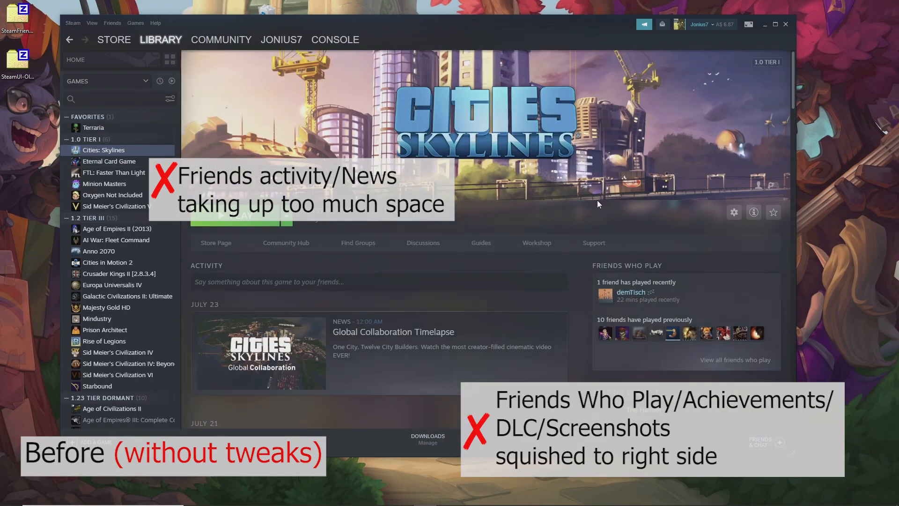
scroll(600, 201, "down", 15)
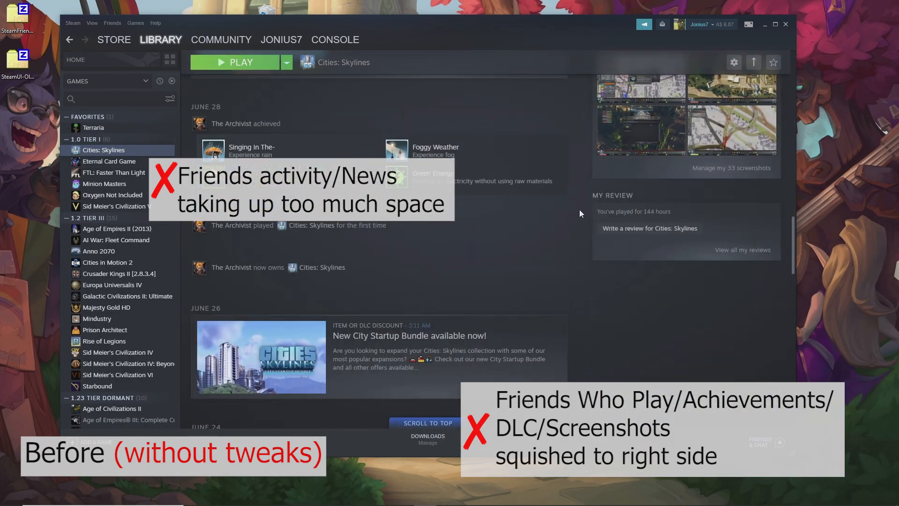
scroll(580, 210, "down", 6)
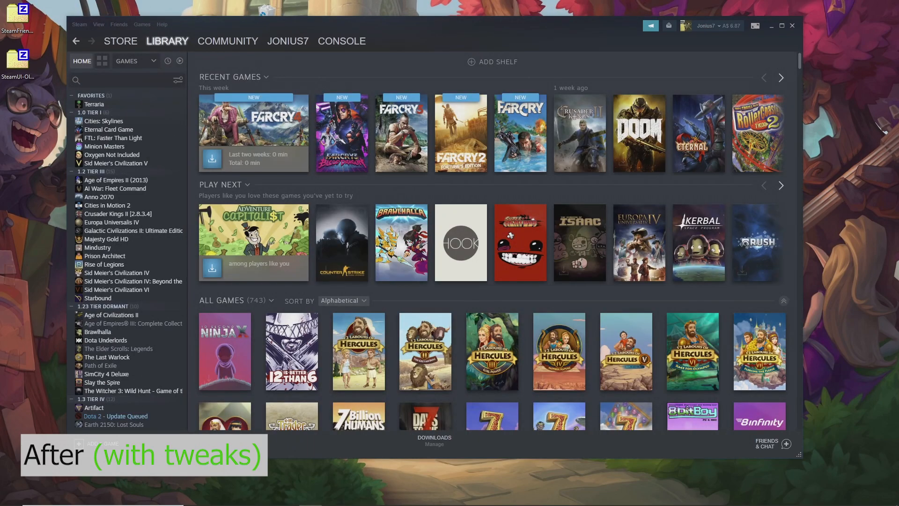
- Look through the game covers on the tweaked library home page
scroll(542, 121, "down", 4)
scroll(543, 121, "down", 15)
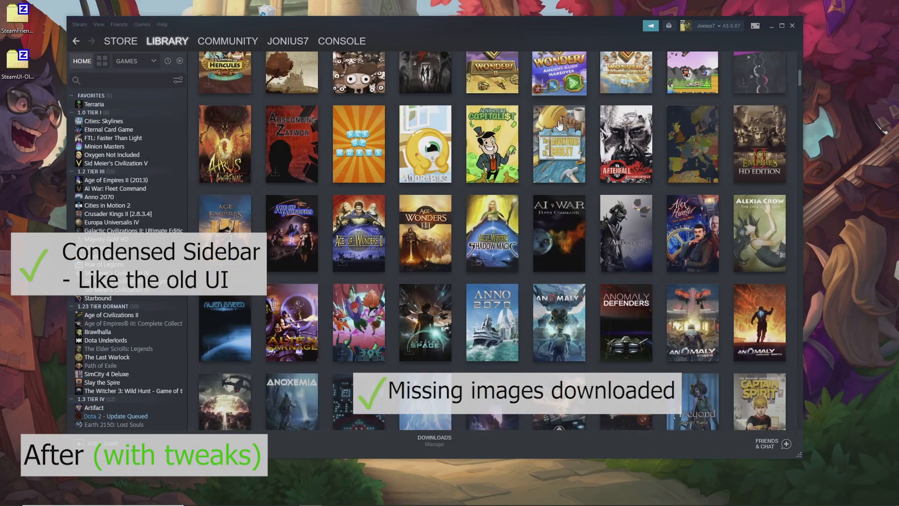
scroll(141, 201, "down", 10)
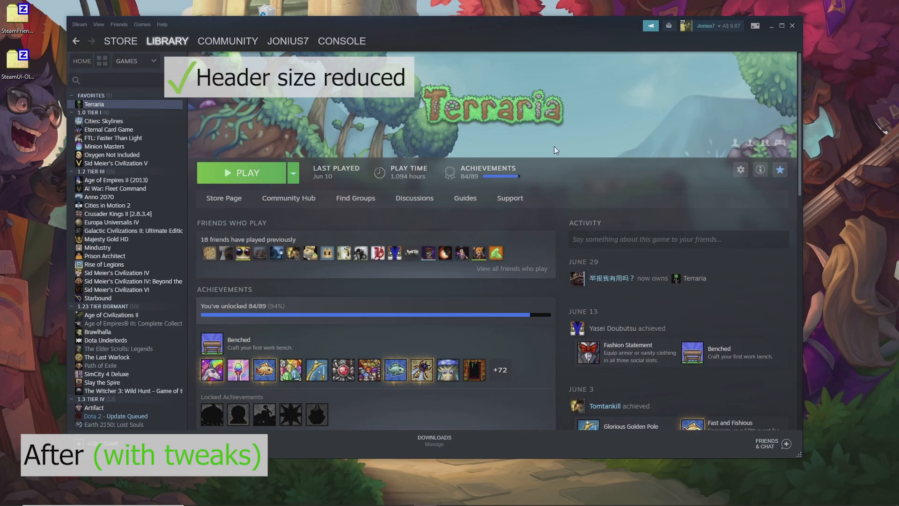
- Look through the achievements, trading cards and screenshots on the tweaked Terraria page
scroll(543, 144, "down", 3)
scroll(538, 145, "down", 12)
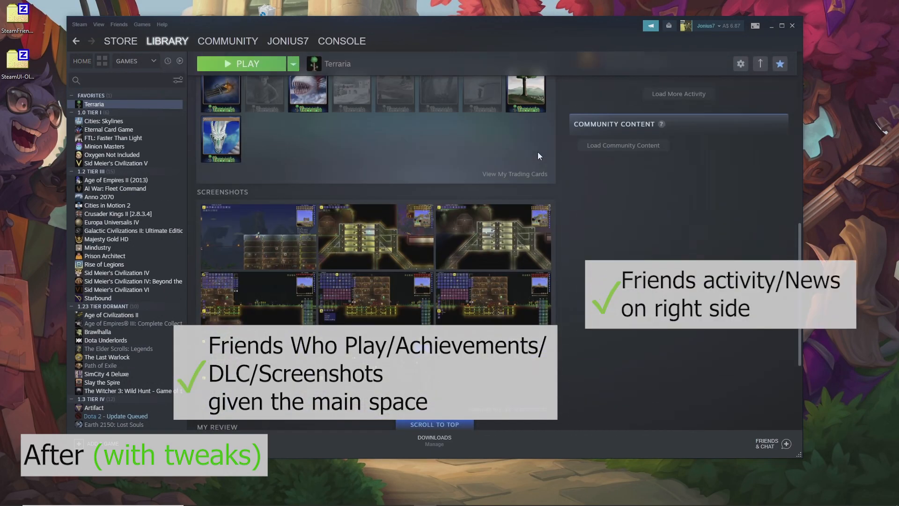
scroll(430, 201, "up", 6)
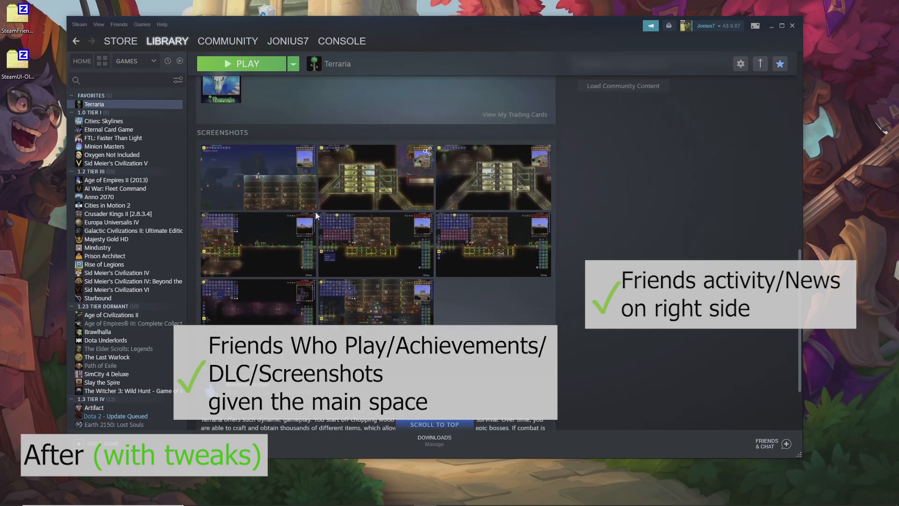
- Open the tweaked Cities: Skylines page and review its achievements, DLC and activity sections
left_click(116, 123)
scroll(466, 140, "down", 10)
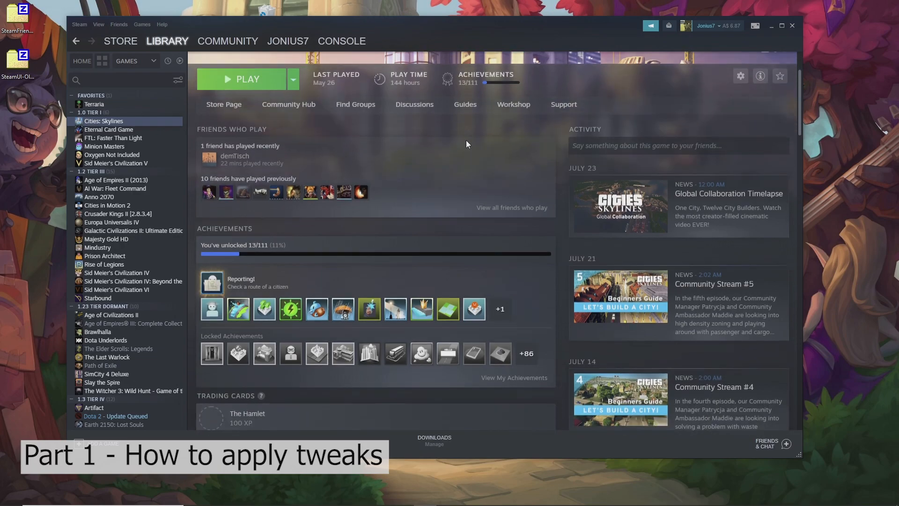
scroll(313, 228, "down", 10)
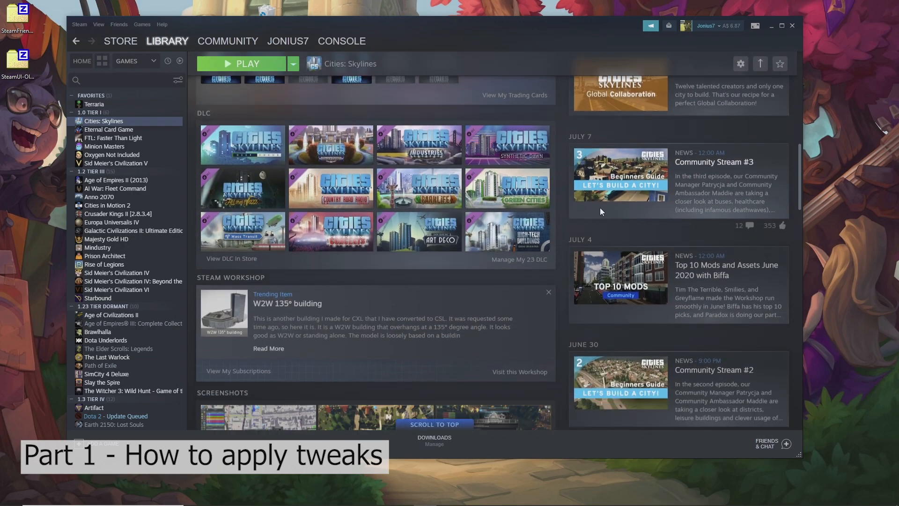
scroll(500, 242, "up", 12)
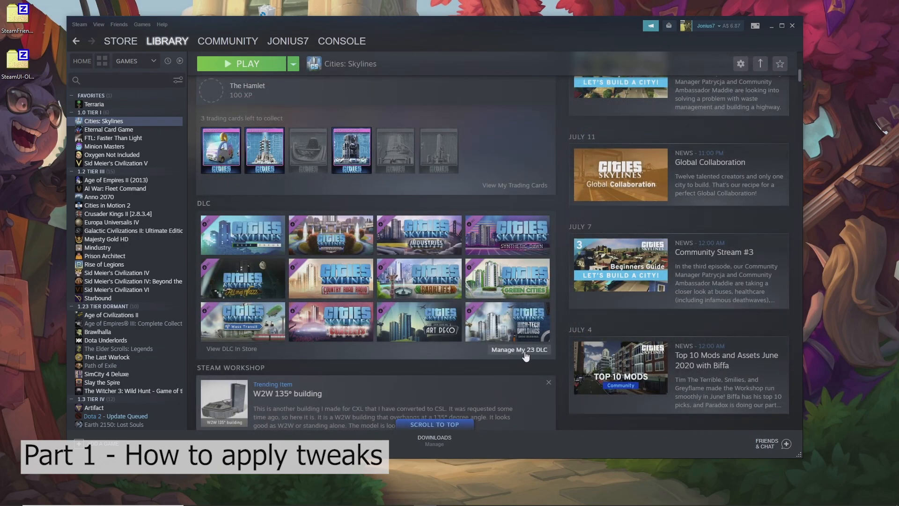
- Open the DLC manager for Cities: Skylines, look through its list and close it without changes
left_click(521, 350)
scroll(435, 269, "down", 6)
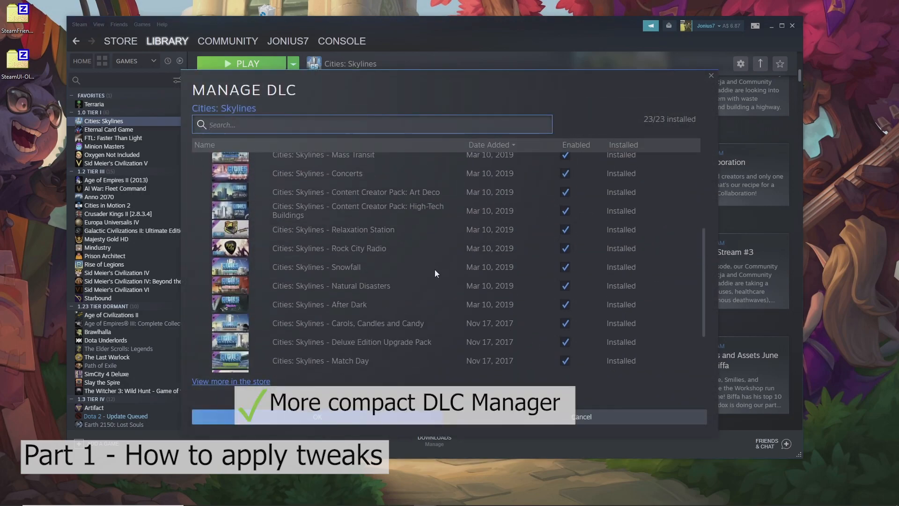
scroll(435, 281, "up", 6)
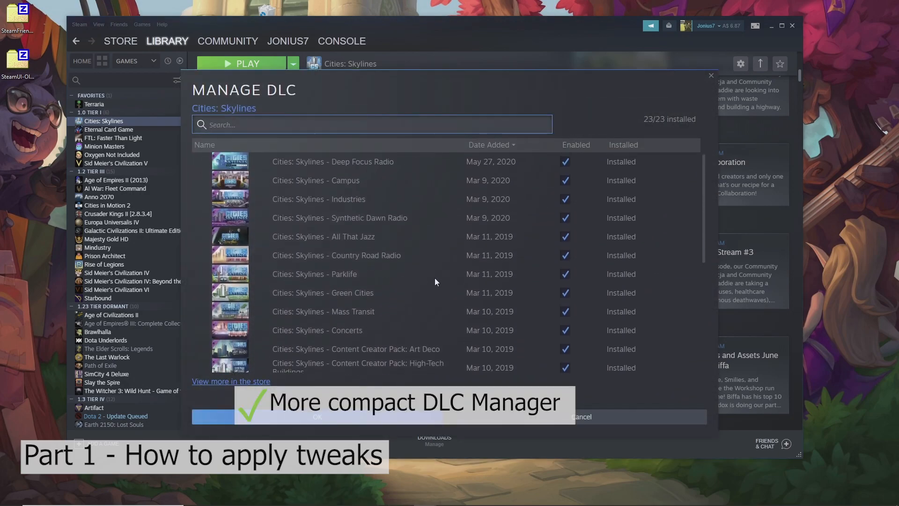
left_click(495, 423)
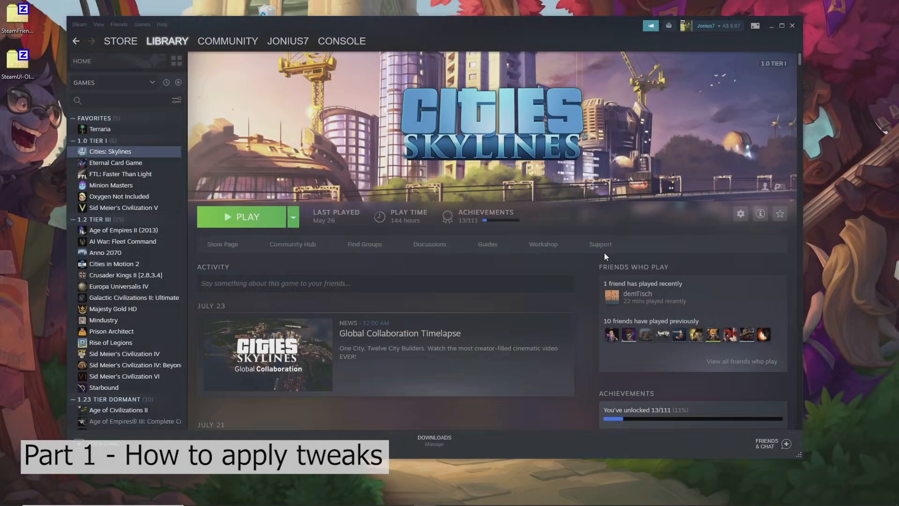
- Look through the untweaked Cities: Skylines page, opening and closing its Global Collaboration Timelapse news post
scroll(579, 261, "down", 6)
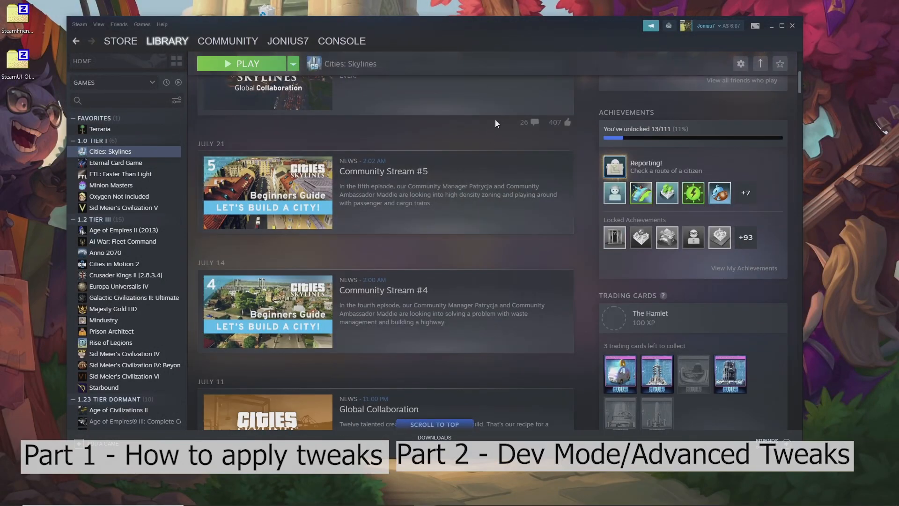
scroll(496, 123, "up", 1)
left_click(511, 161)
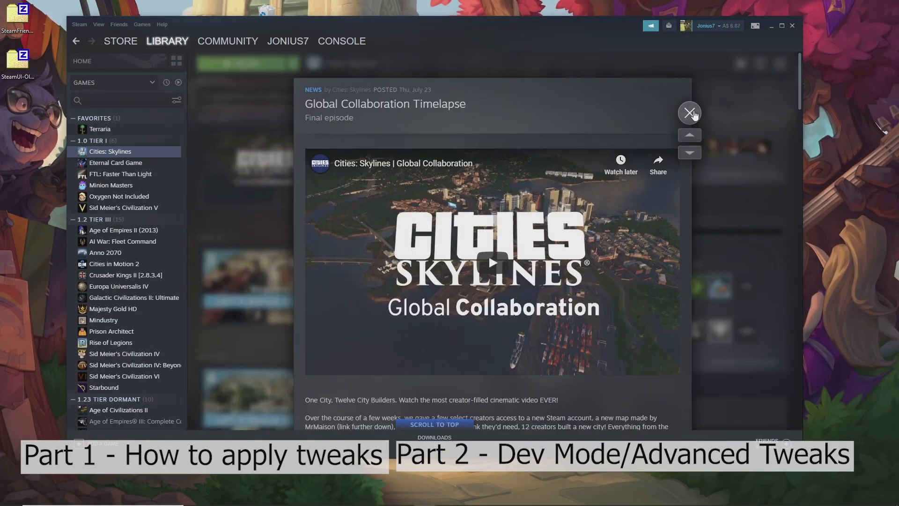
left_click(690, 113)
scroll(712, 238, "down", 10)
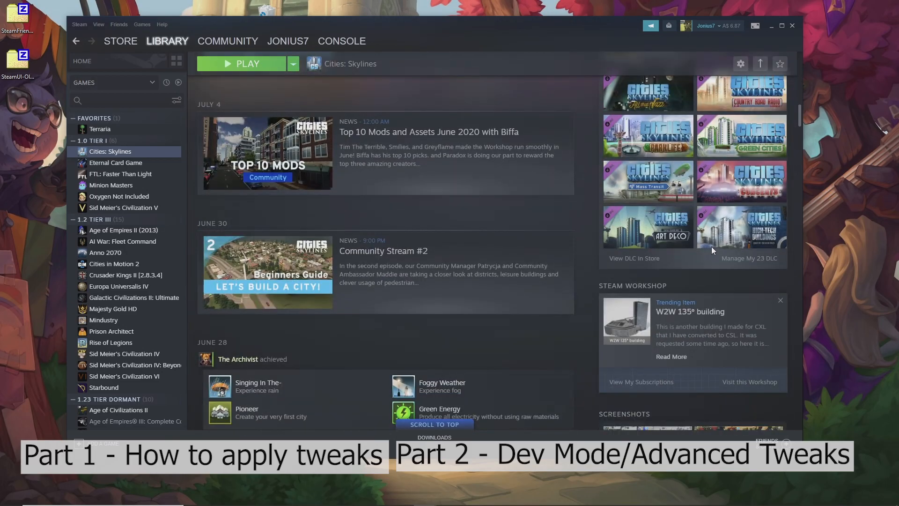
scroll(712, 248, "up", 6)
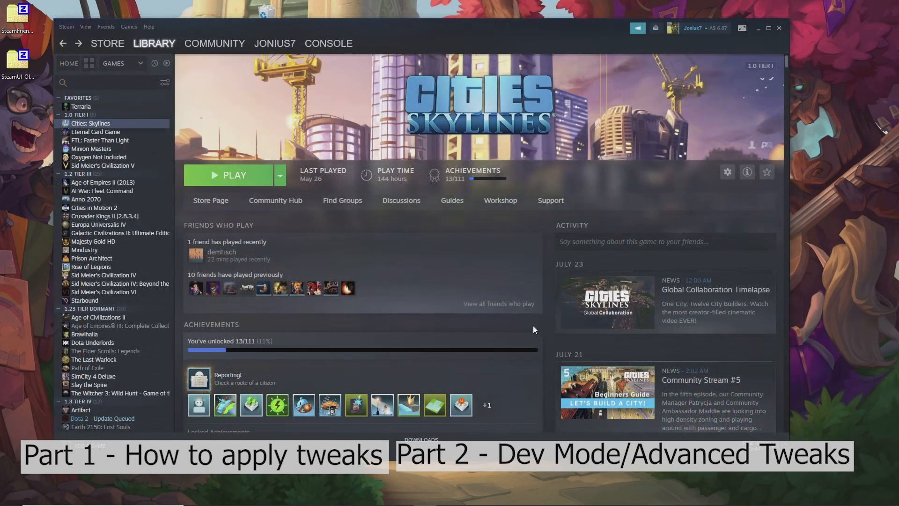
- Open the Steam developer tools, move their window aside and inspect the Eternal Card Game entry in the game list
key("F12")
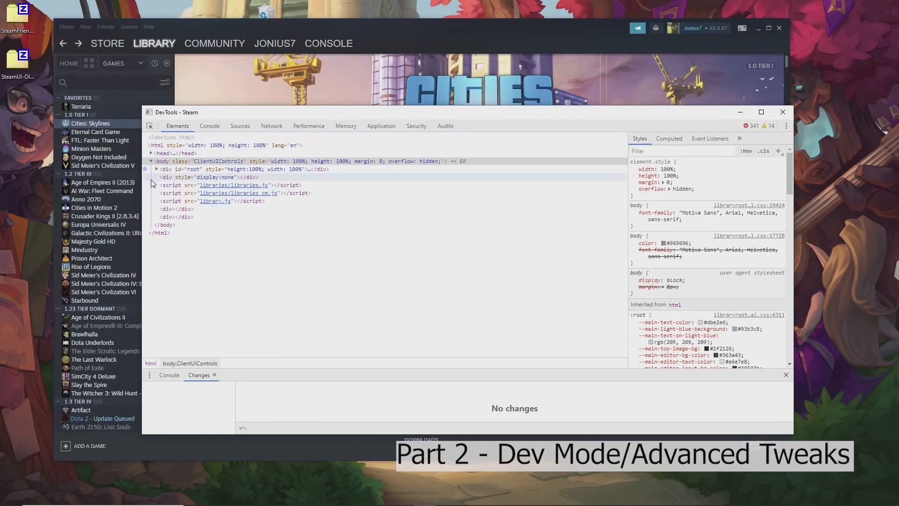
left_click_drag(254, 115, 362, 122)
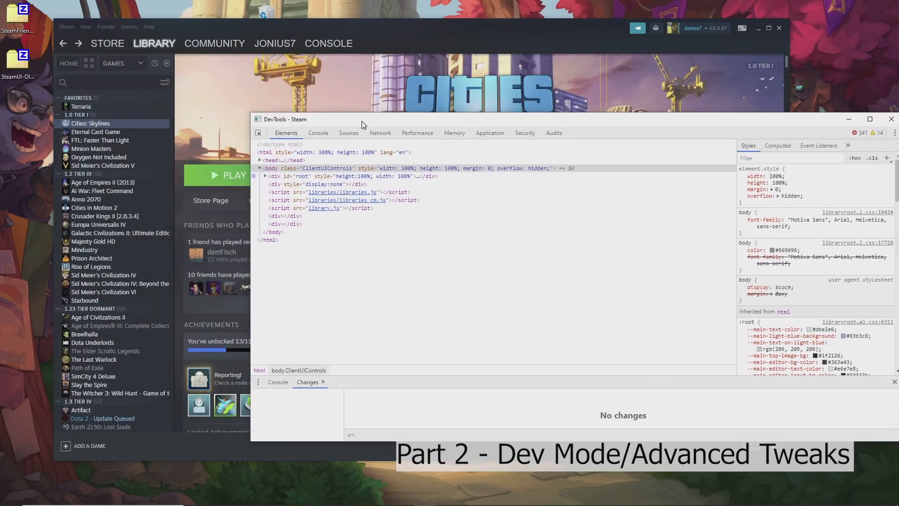
left_click(259, 133)
left_click(103, 133)
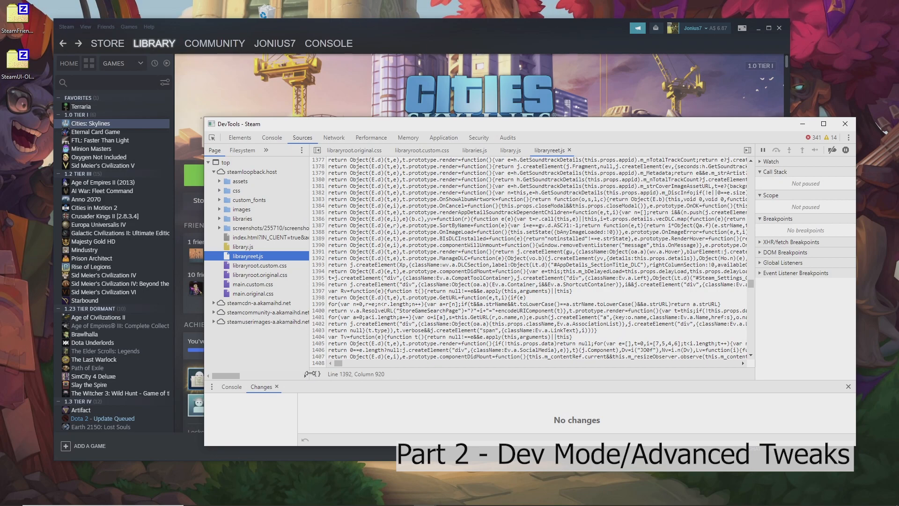
- Pretty-print libraryreet.js and set a breakpoint on line 74104, where the DLC list is sliced to 12 items
left_click(319, 376)
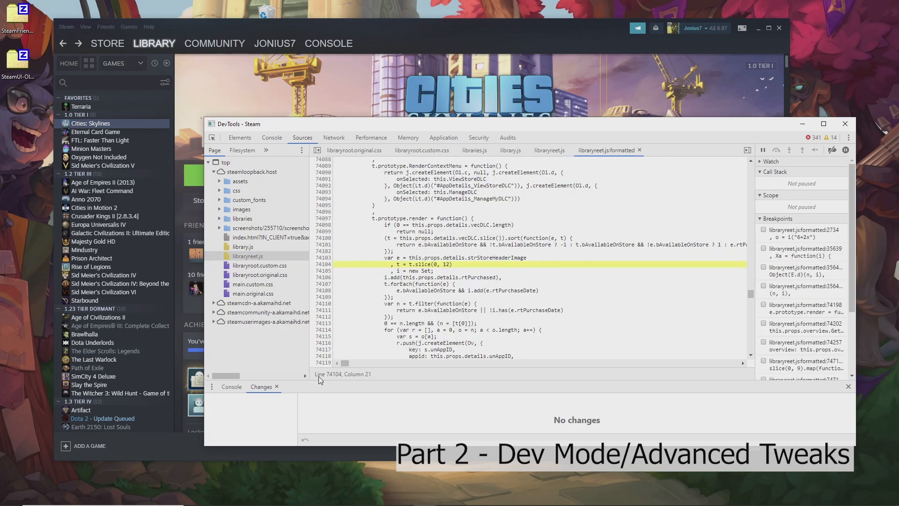
left_click(323, 265)
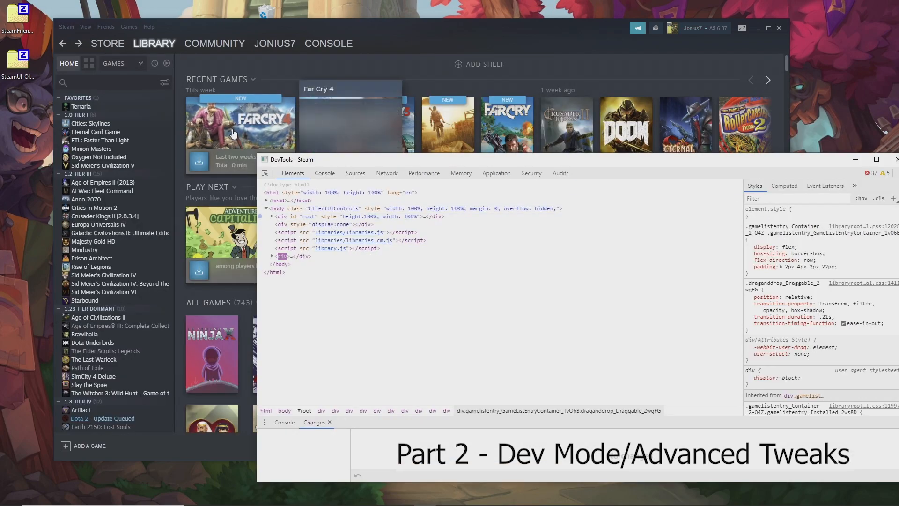
- Set a subtree-modification breakpoint on the last div of the page body, and resume the script after it pauses
right_click(302, 257)
mouse_move(366, 332)
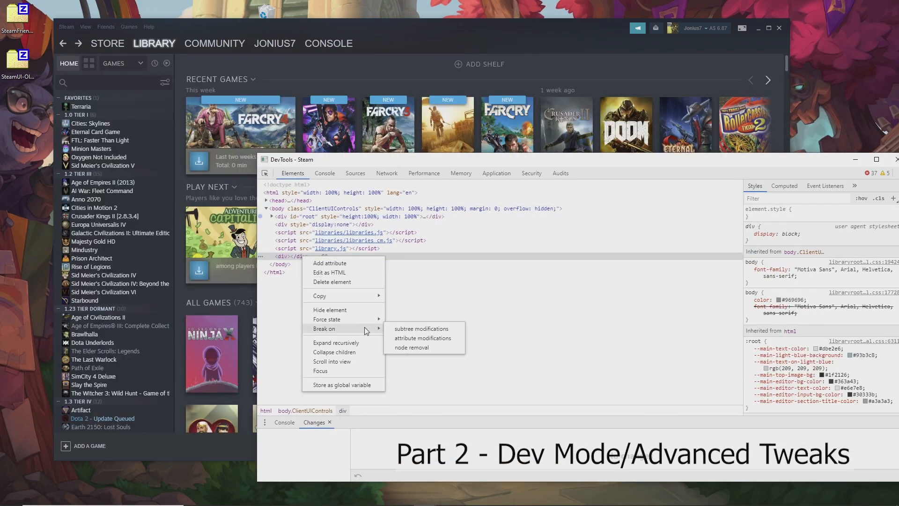
left_click(427, 330)
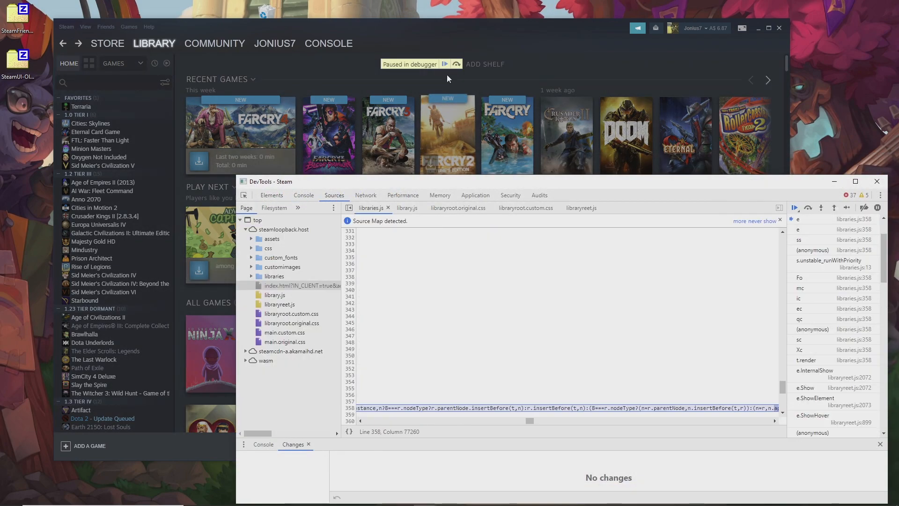
left_click(445, 65)
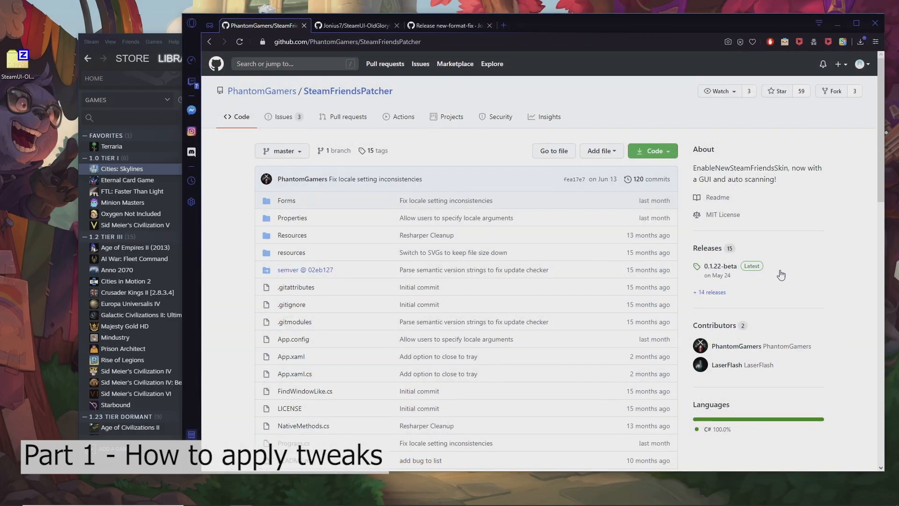
- Look through the SteamFriendsPatcher repository page on GitHub in the browser
scroll(401, 189, "down", 3)
scroll(564, 203, "up", 3)
scroll(563, 199, "down", 7)
scroll(500, 162, "up", 7)
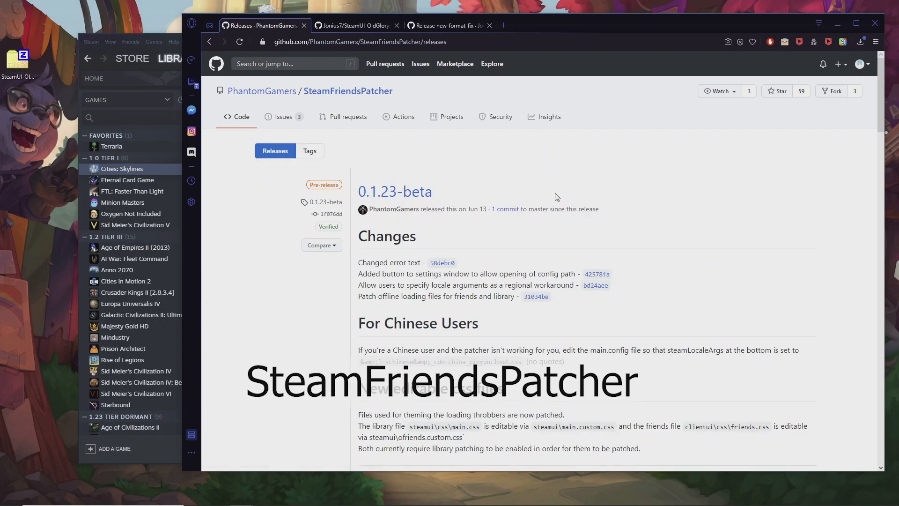
- Expand the downloadable assets of the 0.1.23-beta release of SteamFriendsPatcher, and minimise the browser
scroll(480, 190, "down", 5)
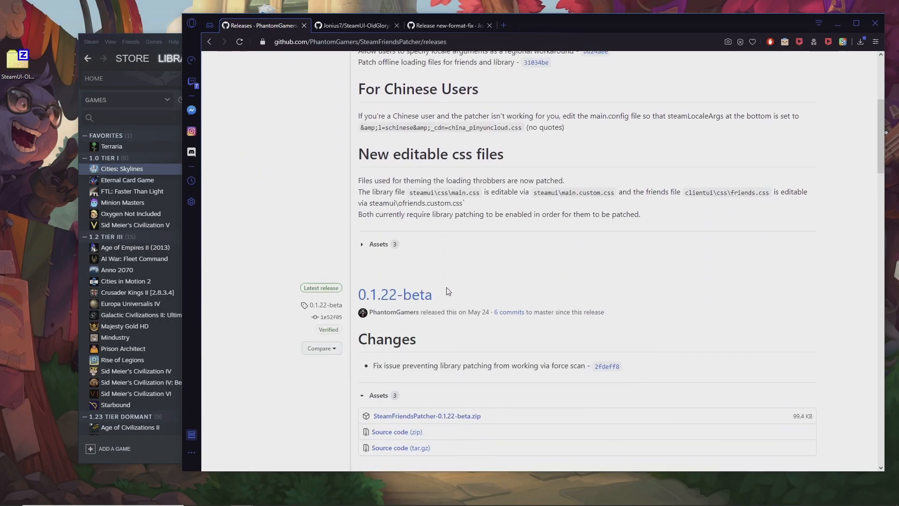
left_click(378, 244)
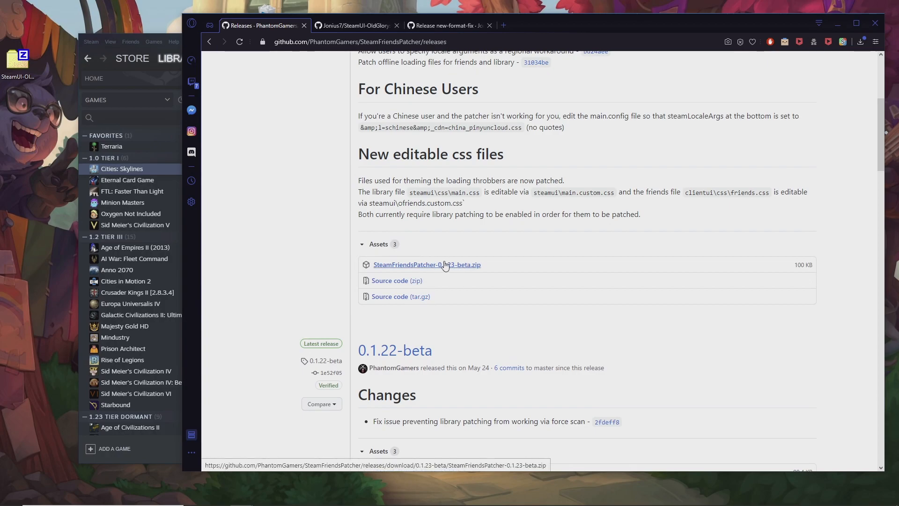
left_click(839, 26)
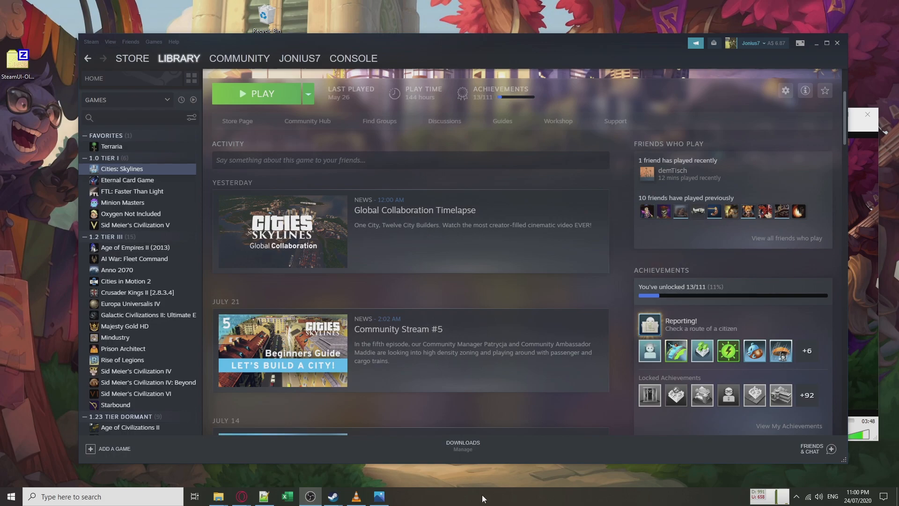
- Switch to the running Steam Friends Patcher and run a force check
left_click(796, 496)
left_click(825, 459)
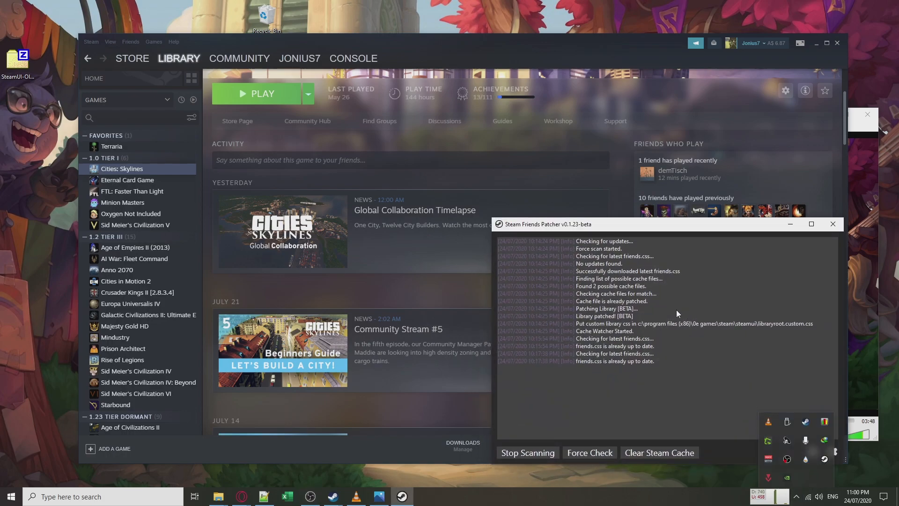
left_click(797, 496)
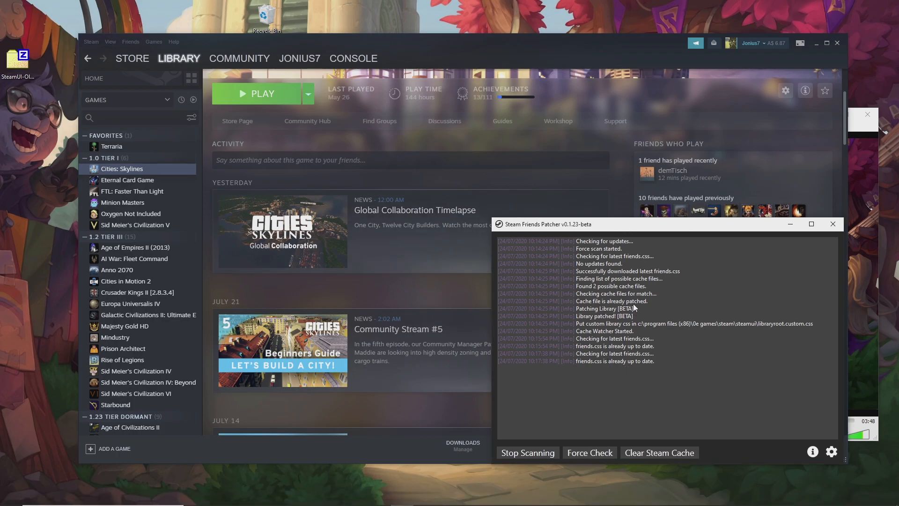
left_click(601, 456)
- Bring the steamui folder window into view over Steam and select libraryroot.custom.css in it
left_click_drag(364, 68, 698, 79)
left_click_drag(396, 67, 274, 72)
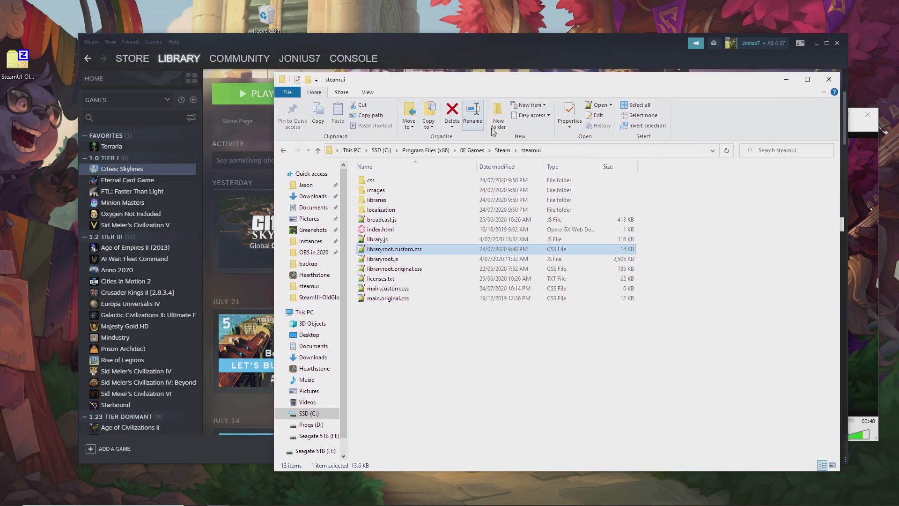
left_click(745, 322)
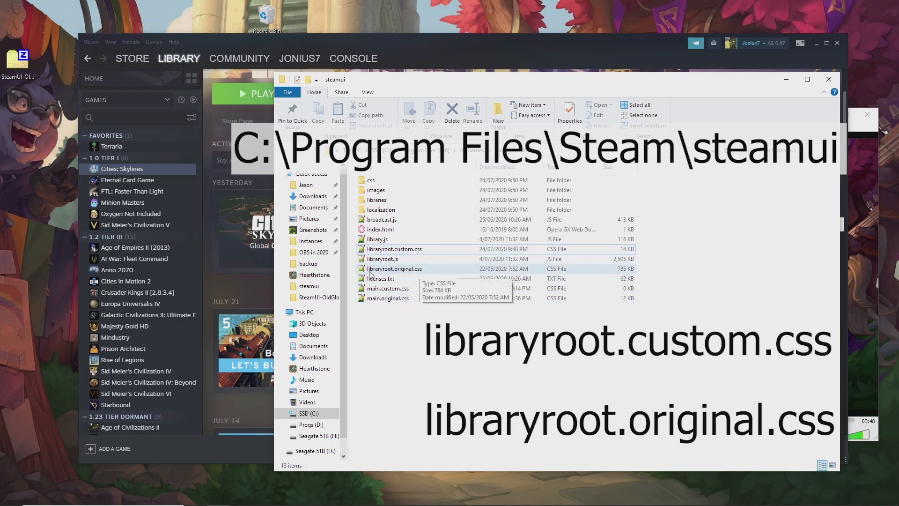
left_click(413, 252)
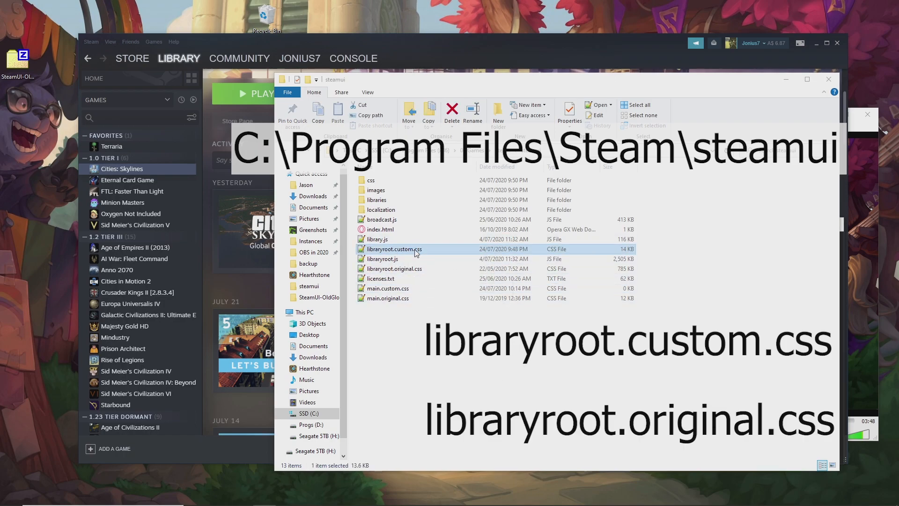
- Move the steamui folder window away from the Steam Friends Patcher window to uncover the patcher's log
left_click(478, 85)
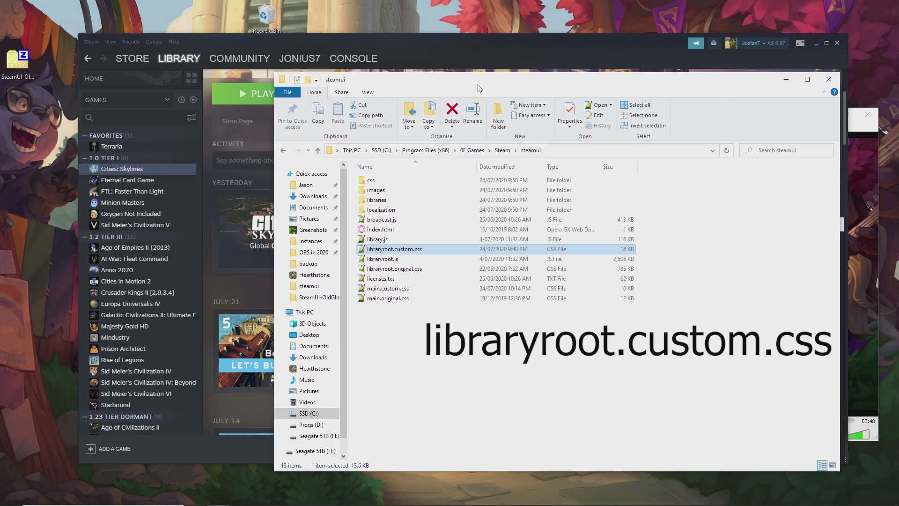
left_click_drag(589, 85, 359, 80)
left_click_drag(898, 77, 898, 97)
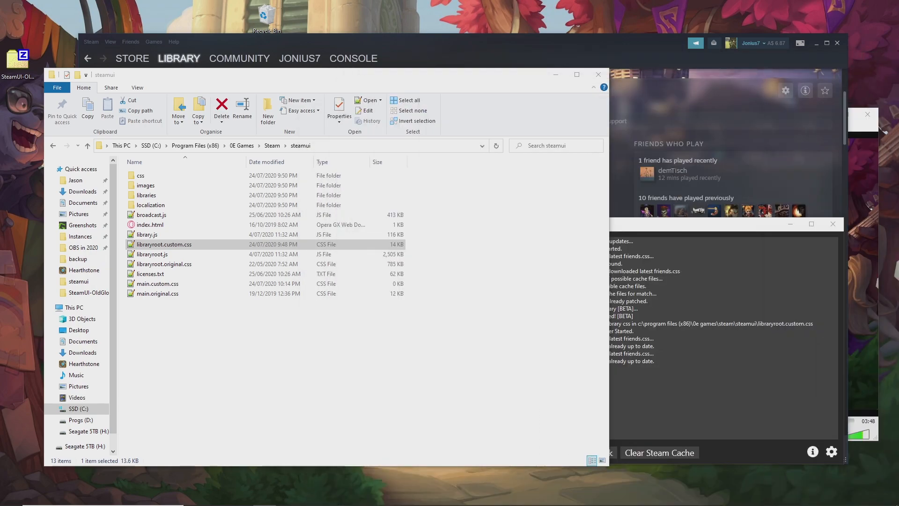
- Switch to the SteamUI-OldGlory GitHub repository in the browser, view its code download options, and close them
mouse_move(242, 495)
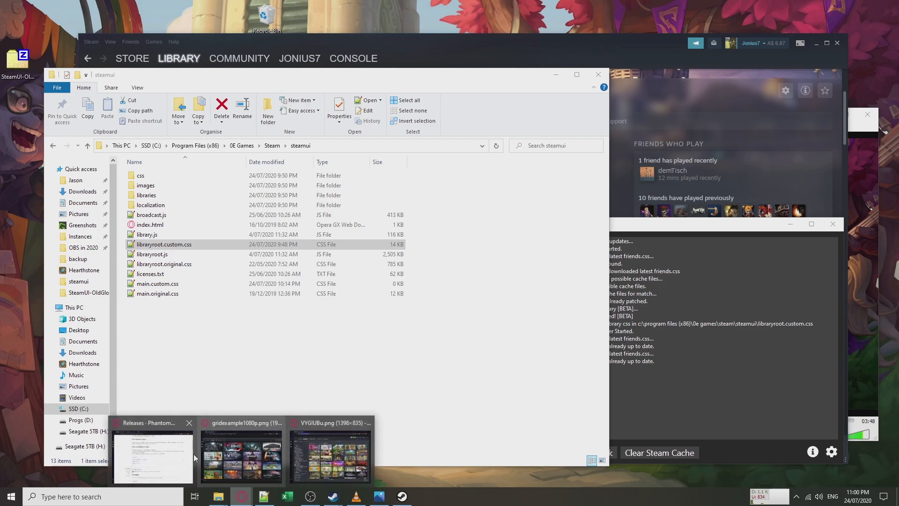
left_click(186, 412)
key("ctrl+Tab")
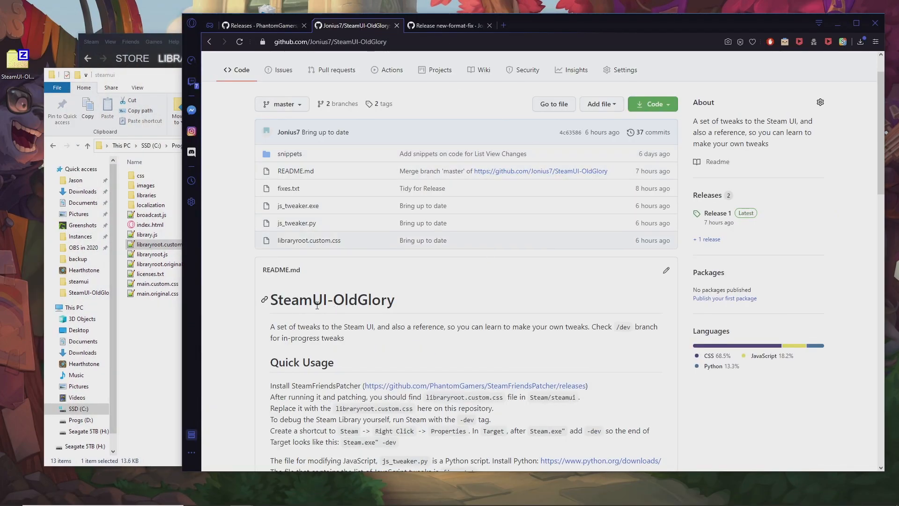
scroll(553, 279, "up", 1)
left_click(653, 151)
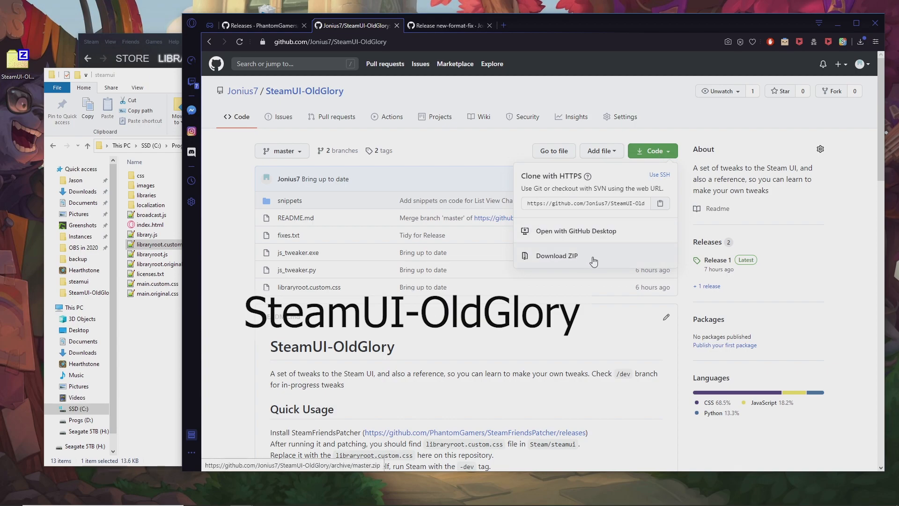
left_click(554, 341)
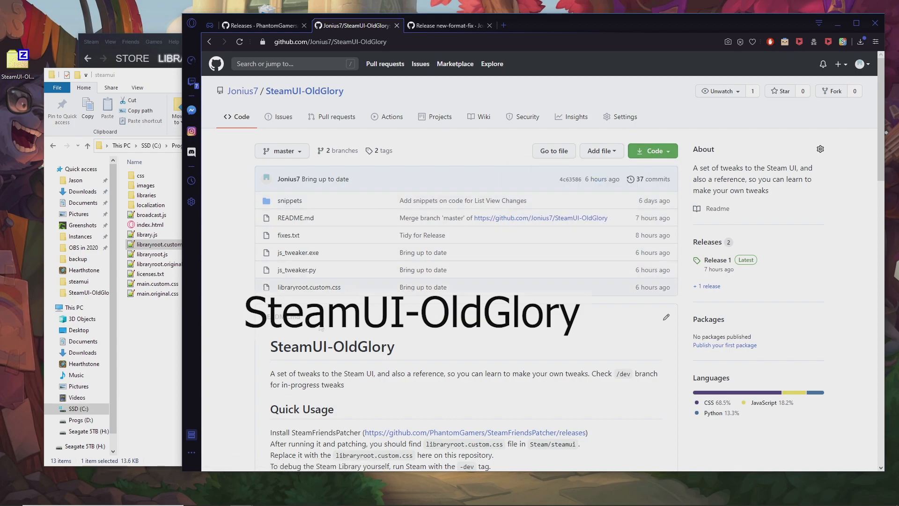
- Copy libraryroot.custom.css from the SteamUI-OldGlory folder into the steamui folder, placing both folder windows side by side
left_click(176, 371)
mouse_move(224, 500)
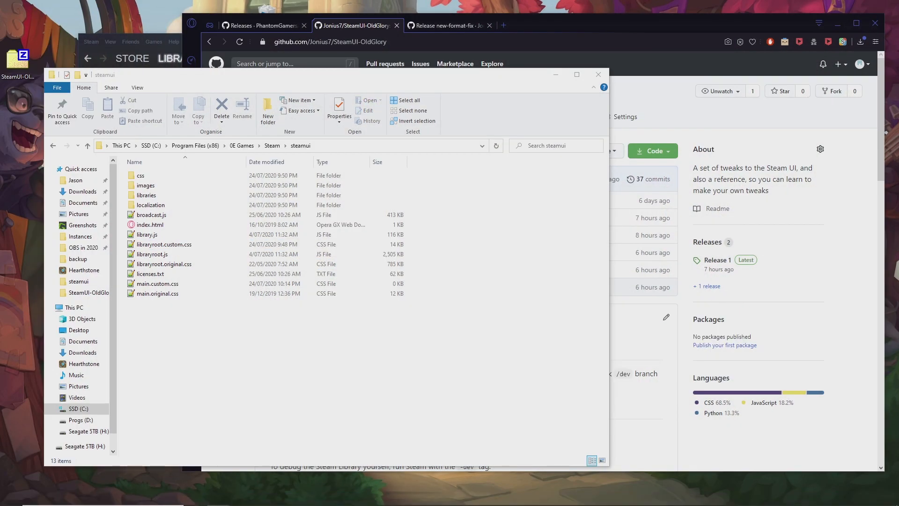
left_click_drag(898, 136, 580, 73)
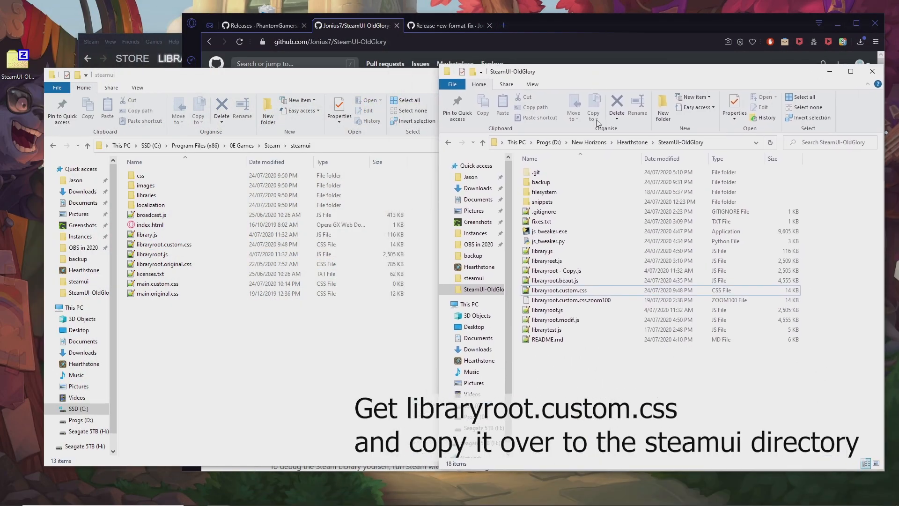
left_click(576, 291)
left_click_drag(576, 291, 368, 319)
left_click(442, 192)
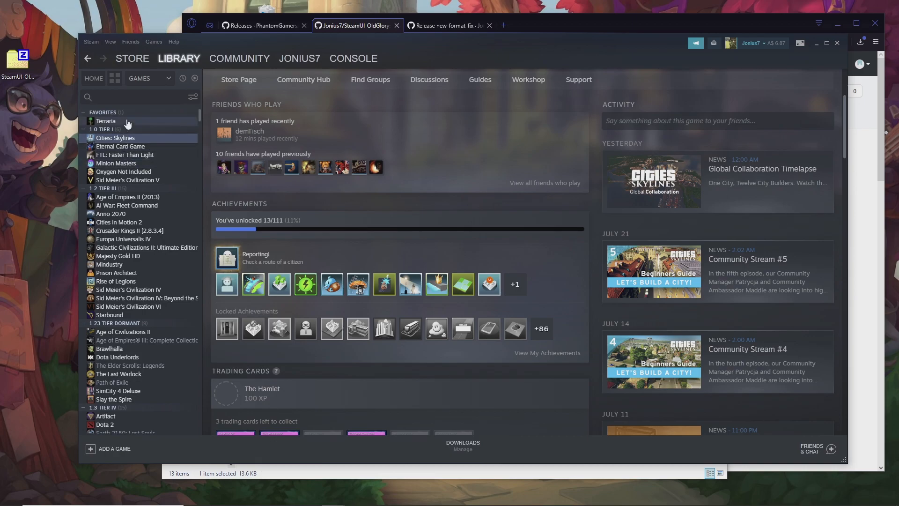
- Examine the Terraria and Cities: Skylines pages and the game shelves on the home page of the Steam library
left_click(125, 122)
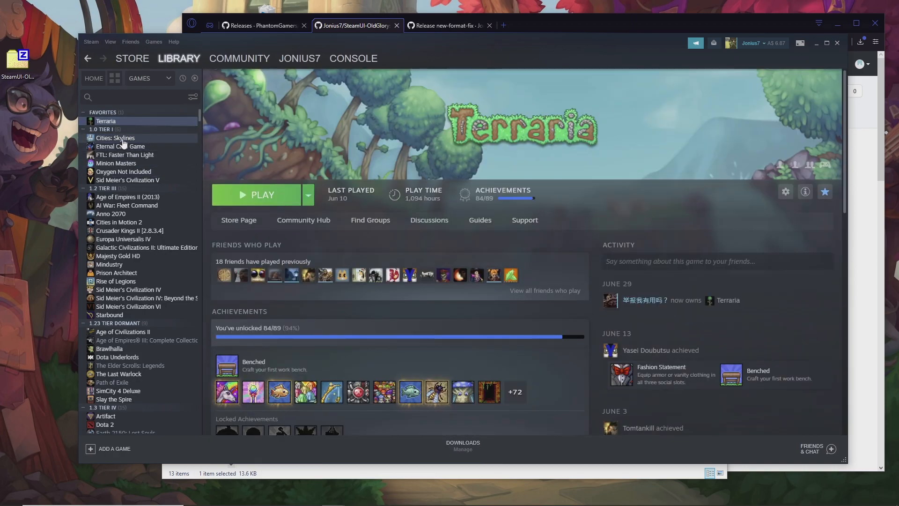
left_click(123, 138)
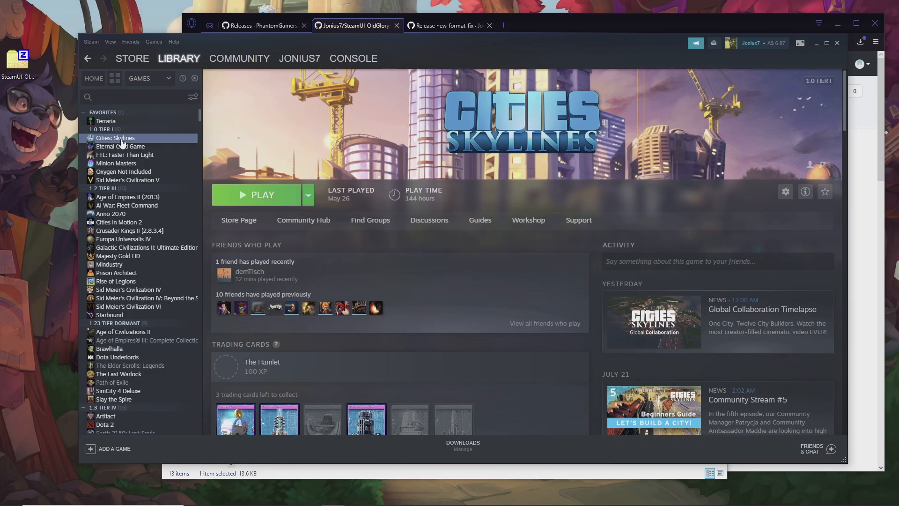
left_click(94, 78)
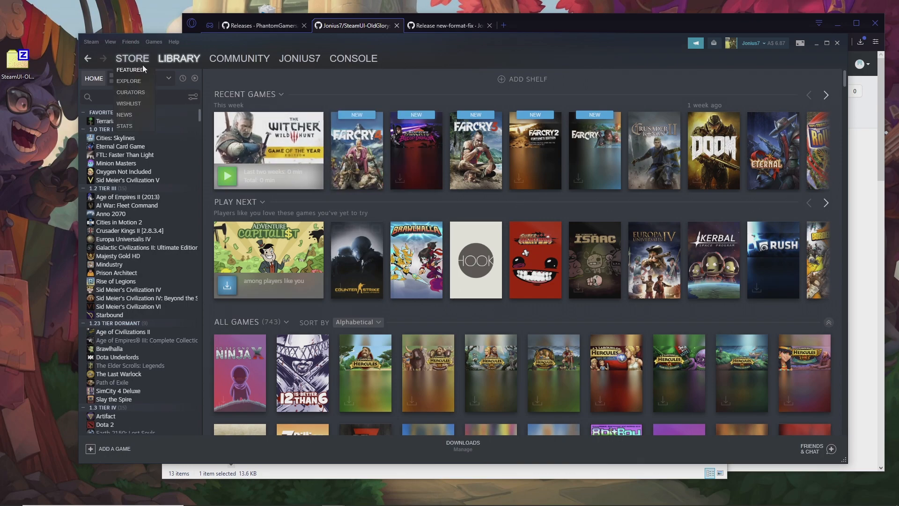
left_click(114, 78)
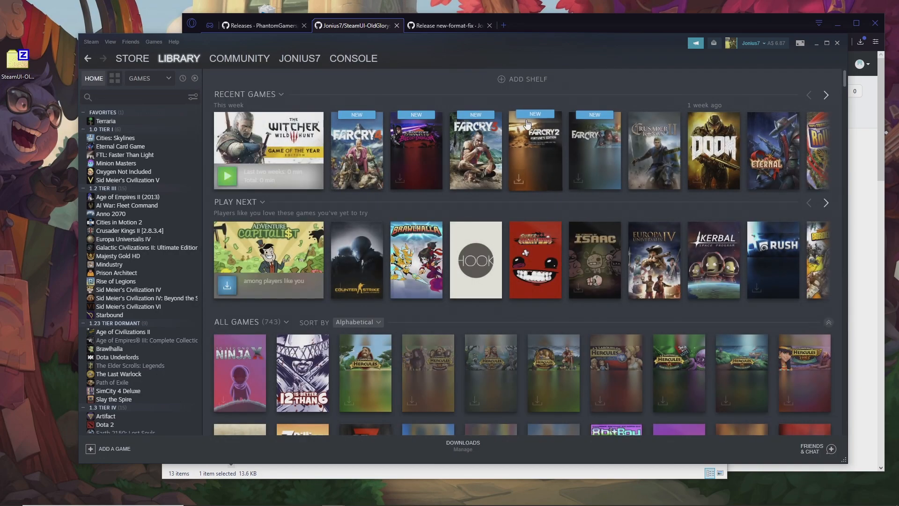
scroll(533, 203, "down", 4)
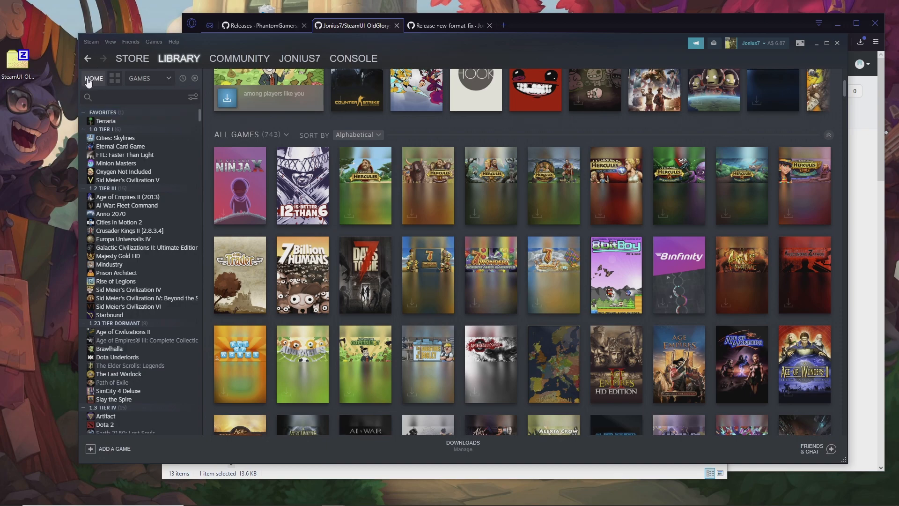
- Check the game type, recent and ready-to-play filters above the library's game list, and look through the list's collections
left_click(154, 79)
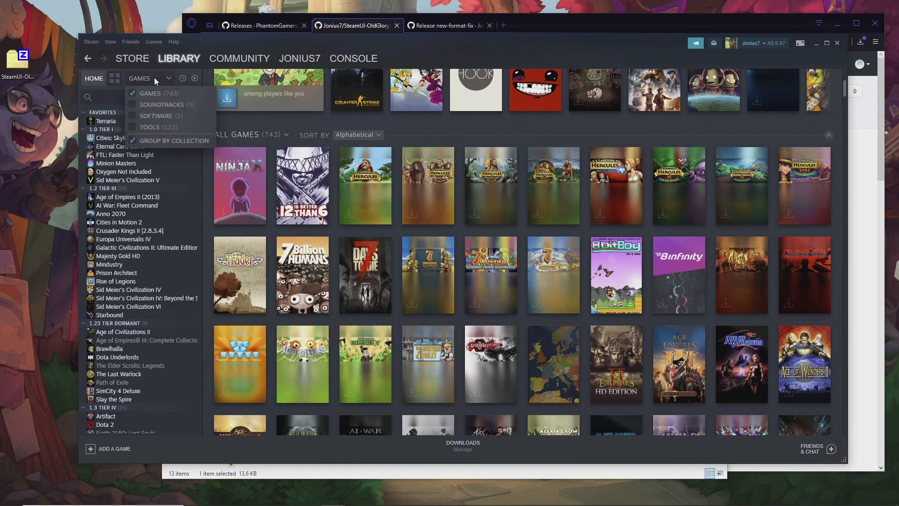
left_click(155, 80)
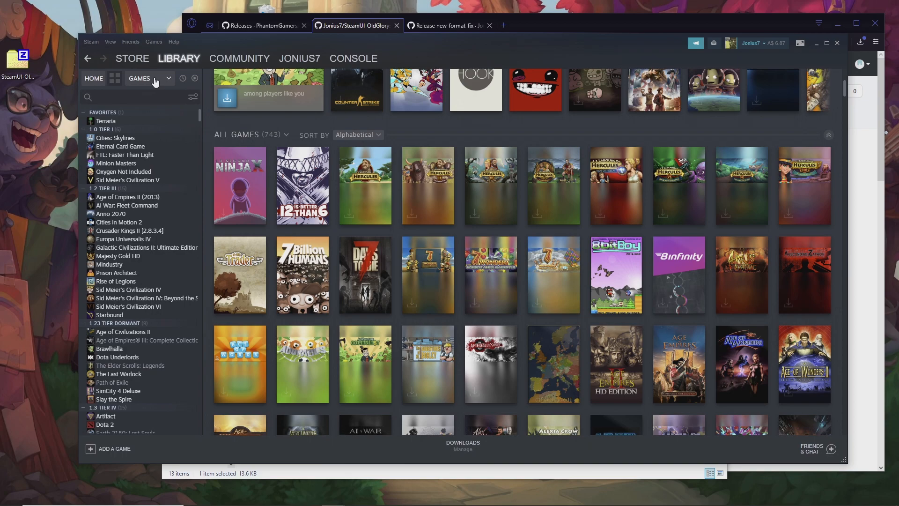
left_click(183, 81)
left_click(183, 83)
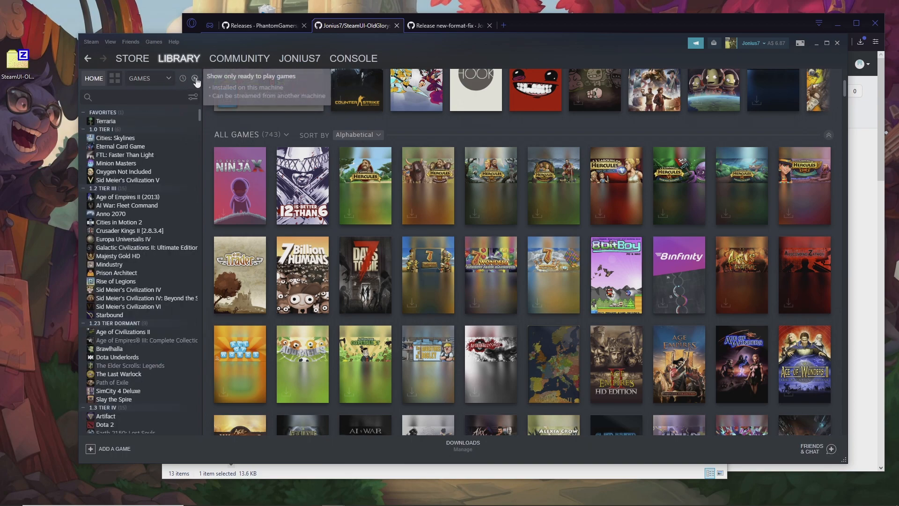
left_click(194, 99)
left_click(195, 99)
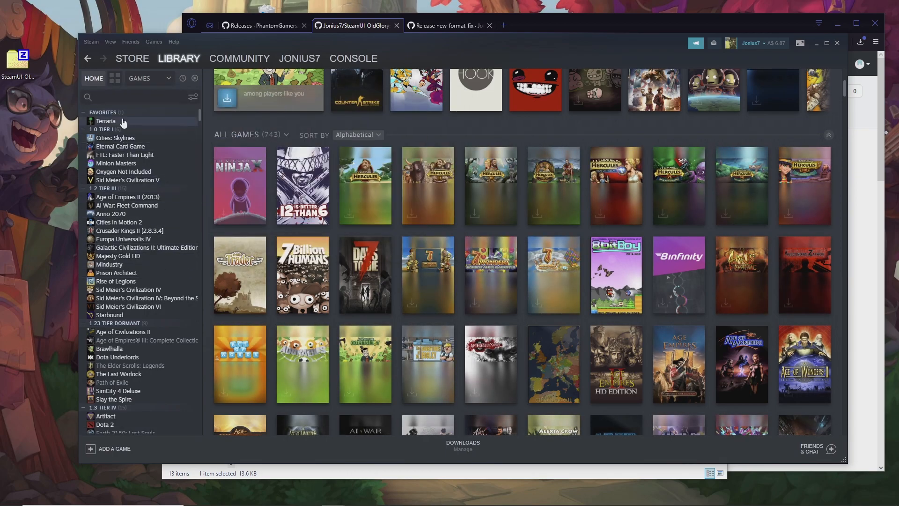
scroll(157, 295, "down", 12)
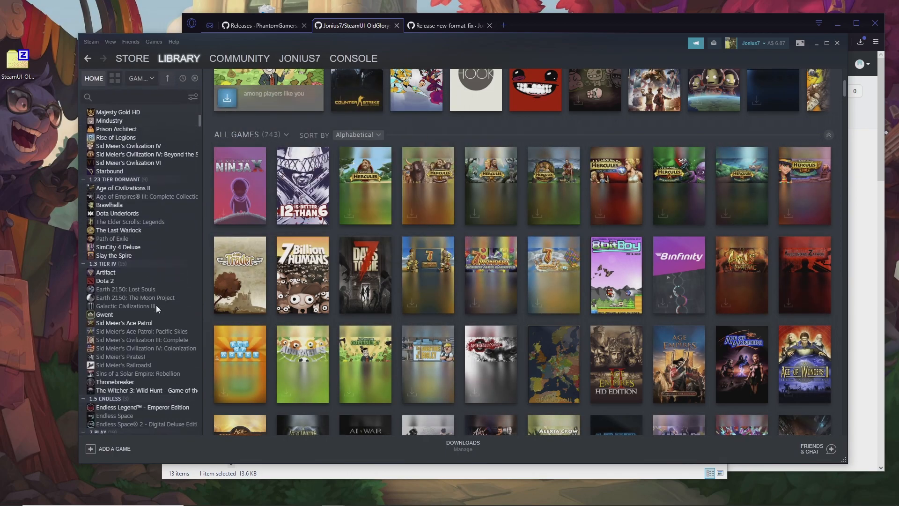
scroll(150, 276, "up", 12)
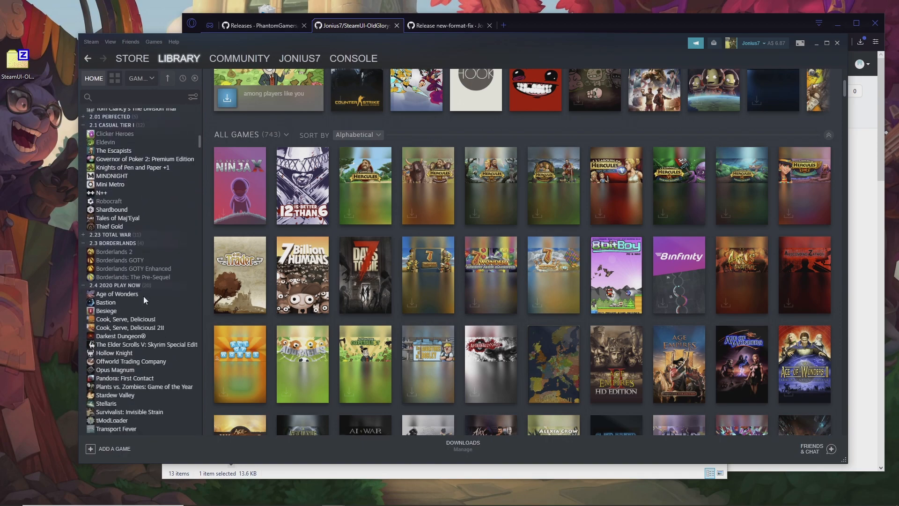
scroll(145, 299, "down", 3)
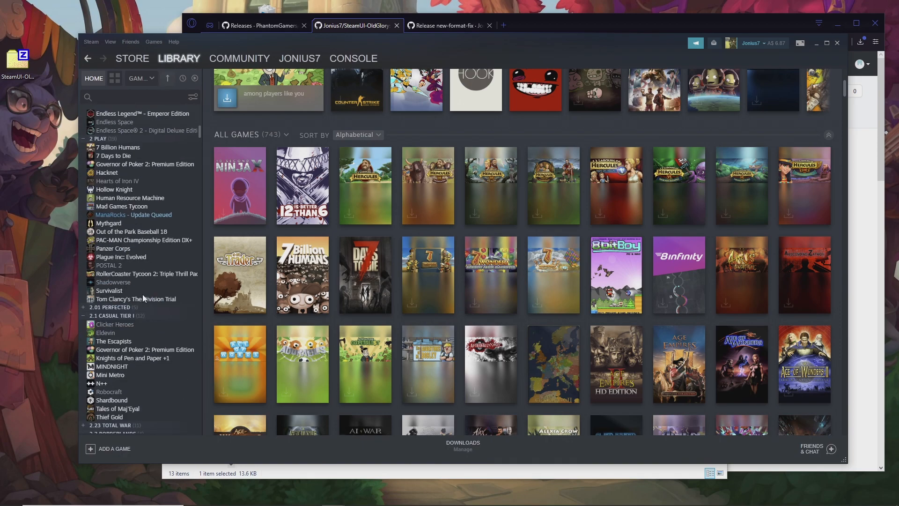
- Switch Steam to Small Mode, look through its game list, and return to the full library to compare the list there
mouse_move(161, 65)
left_click(111, 42)
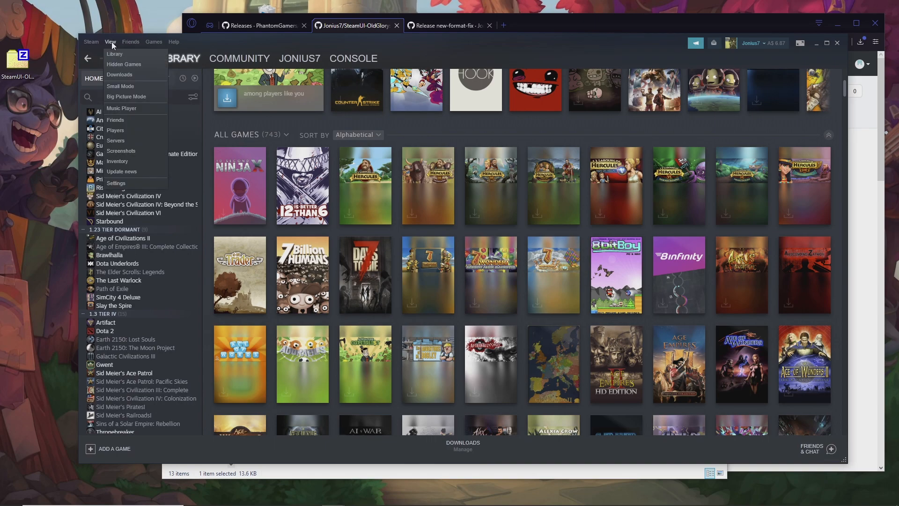
left_click(130, 86)
left_click_drag(499, 90, 485, 89)
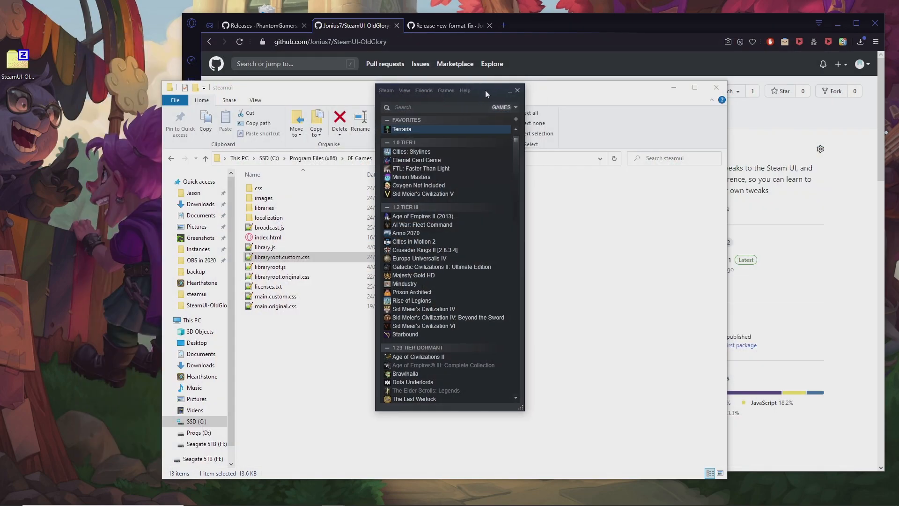
scroll(461, 178, "down", 3)
scroll(463, 225, "up", 3)
left_click(403, 92)
left_click(409, 101)
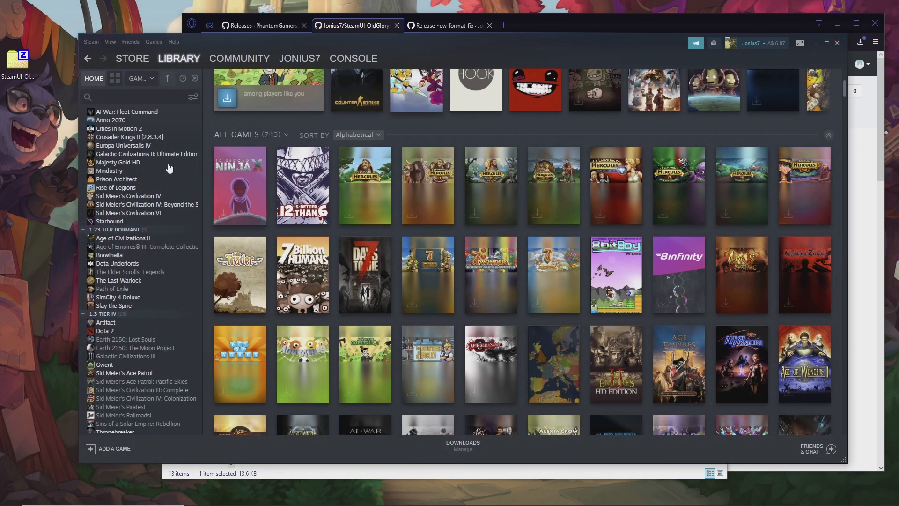
scroll(148, 241, "down", 3)
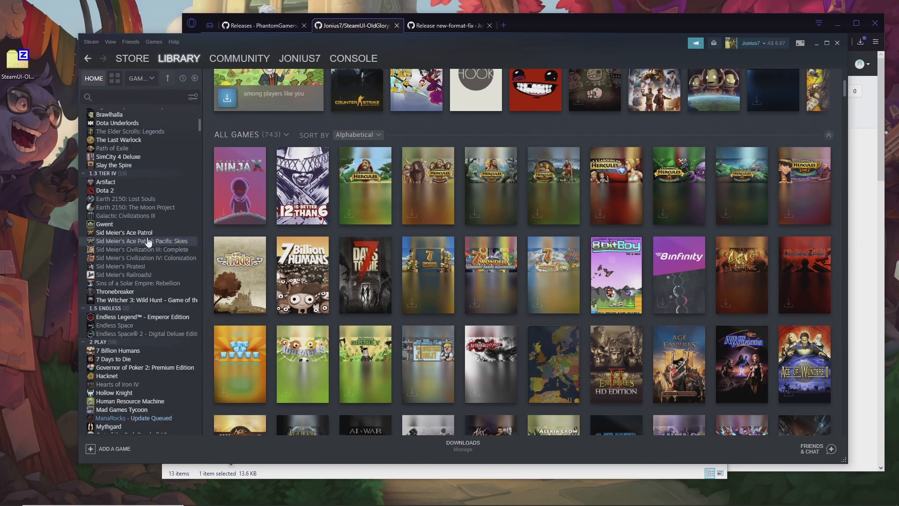
scroll(154, 257, "down", 5)
scroll(160, 179, "up", 10)
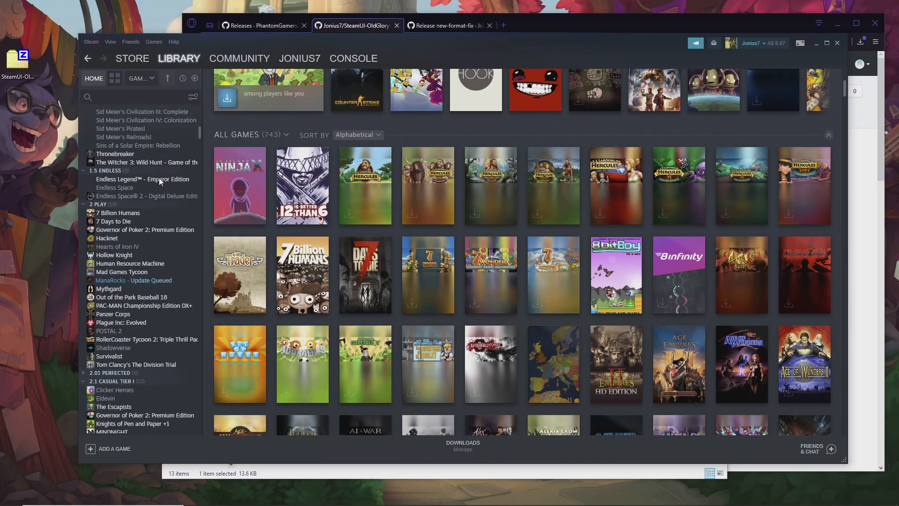
- Examine the friends, achievements, trading cards and activity sections on the Terraria page, and select Cities: Skylines in the game list
left_click(128, 121)
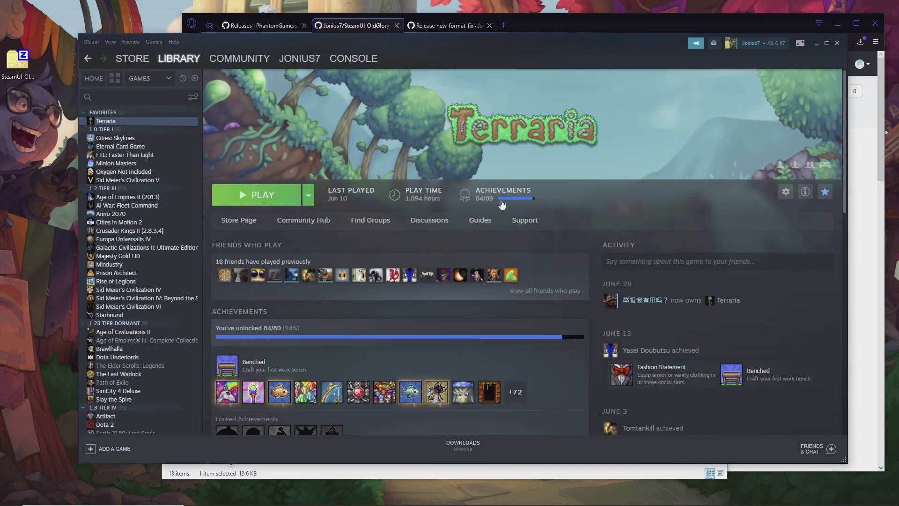
scroll(584, 211, "down", 2)
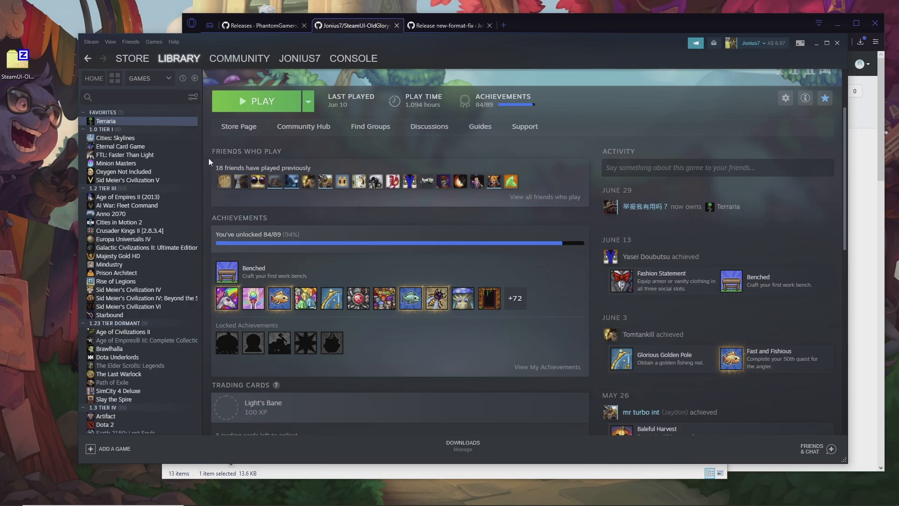
scroll(346, 230, "down", 5)
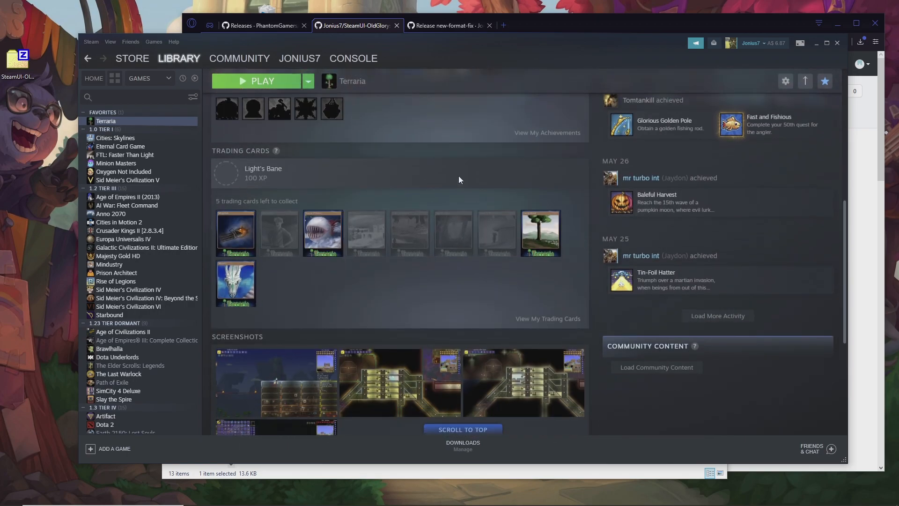
scroll(423, 172, "down", 2)
scroll(292, 215, "up", 8)
scroll(300, 282, "down", 1)
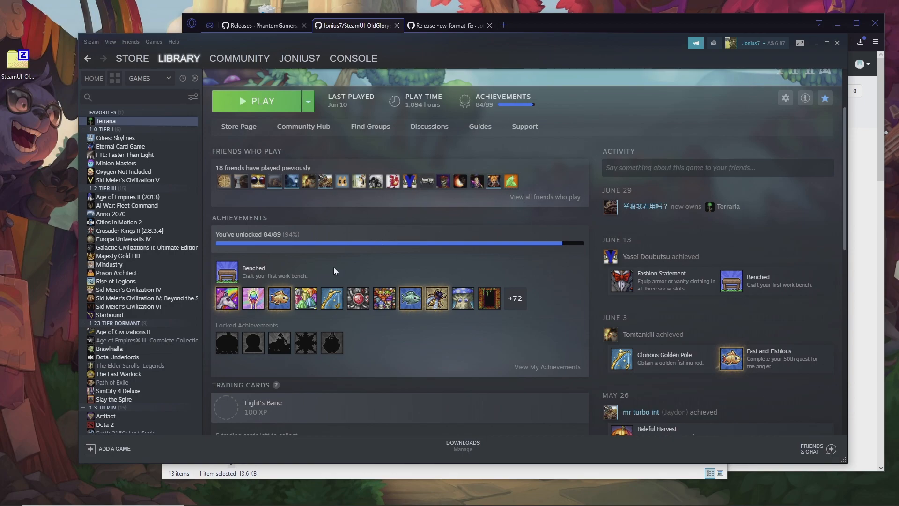
scroll(637, 158, "up", 2)
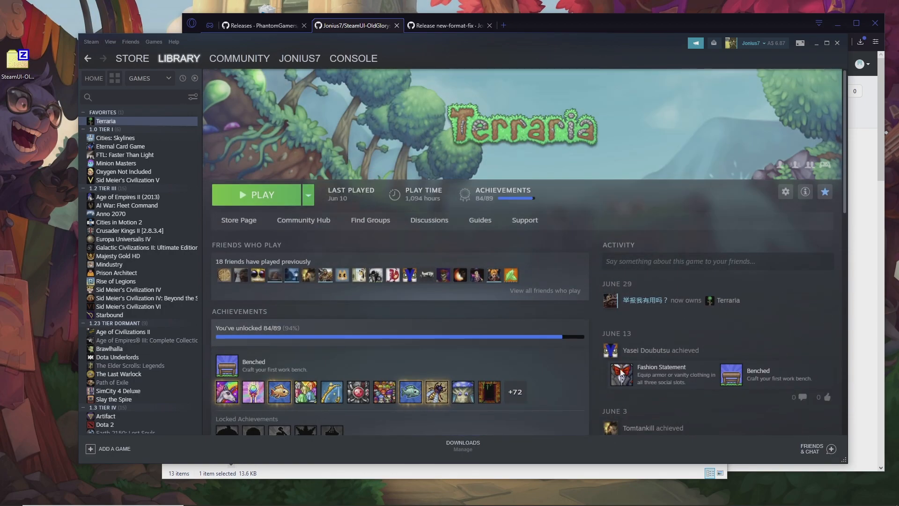
scroll(746, 387, "down", 3)
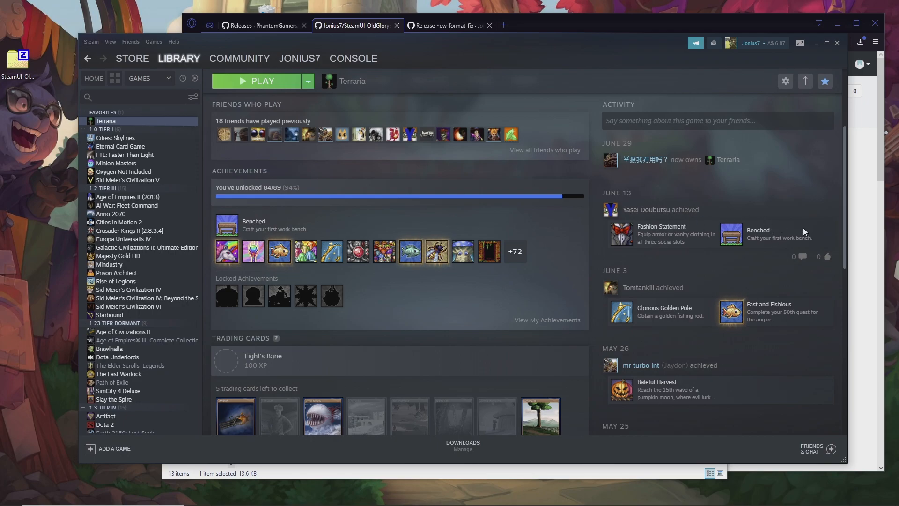
scroll(645, 234, "down", 4)
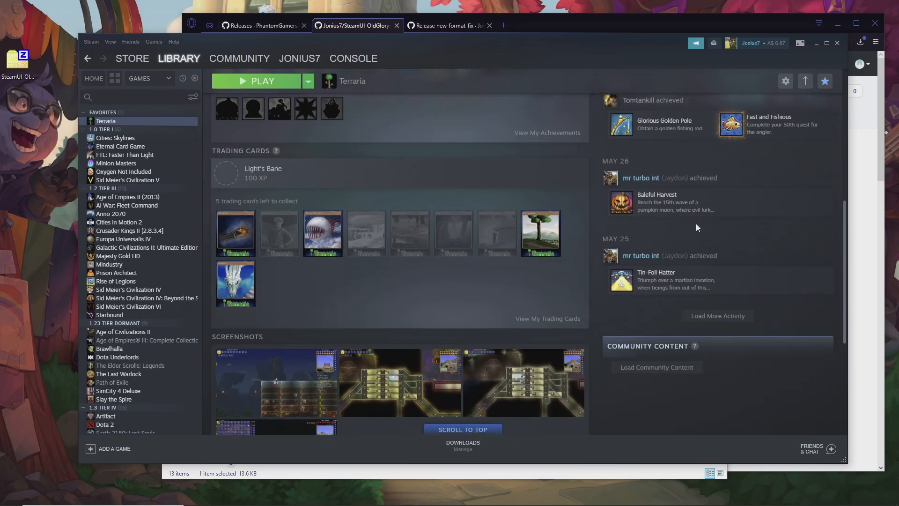
scroll(698, 262, "up", 5)
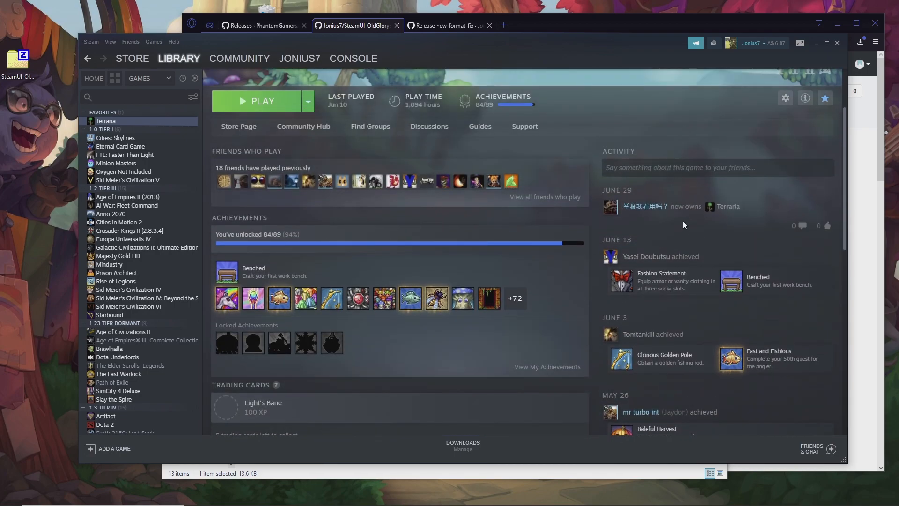
left_click(108, 138)
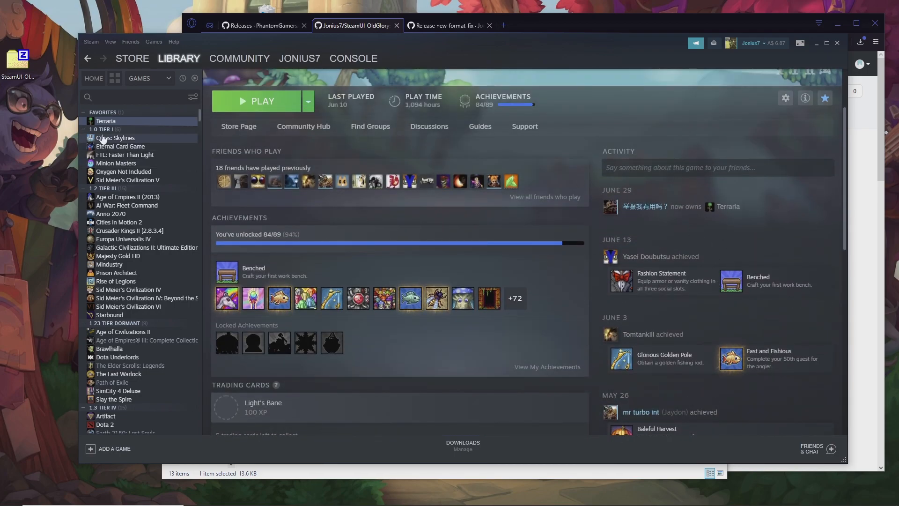
- Examine the achievements, trading cards, DLC, Workshop, screenshots, review and activity sections on the Cities: Skylines page
scroll(459, 226, "down", 5)
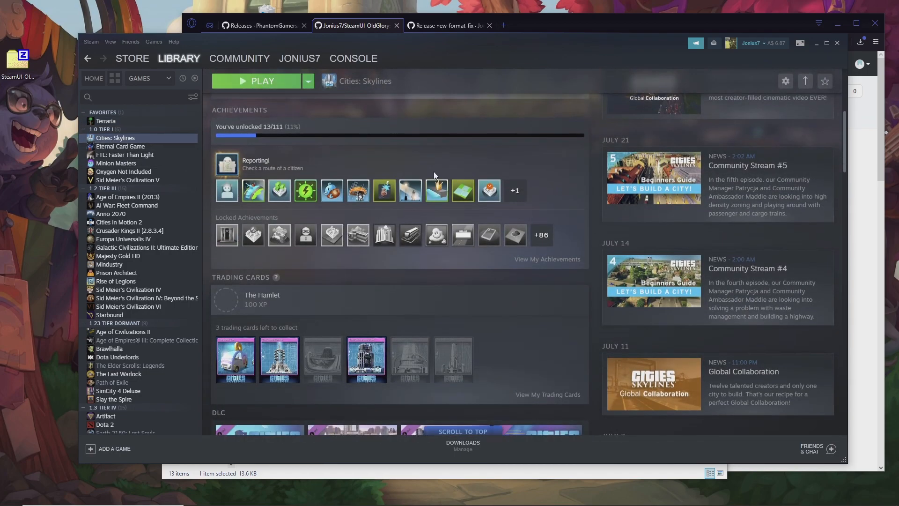
scroll(251, 206, "down", 3)
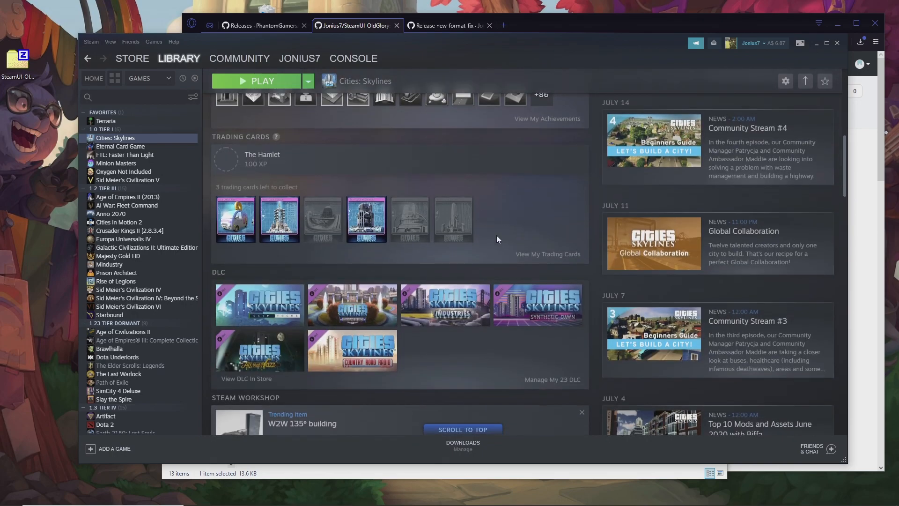
scroll(370, 211, "down", 4)
scroll(421, 322, "down", 4)
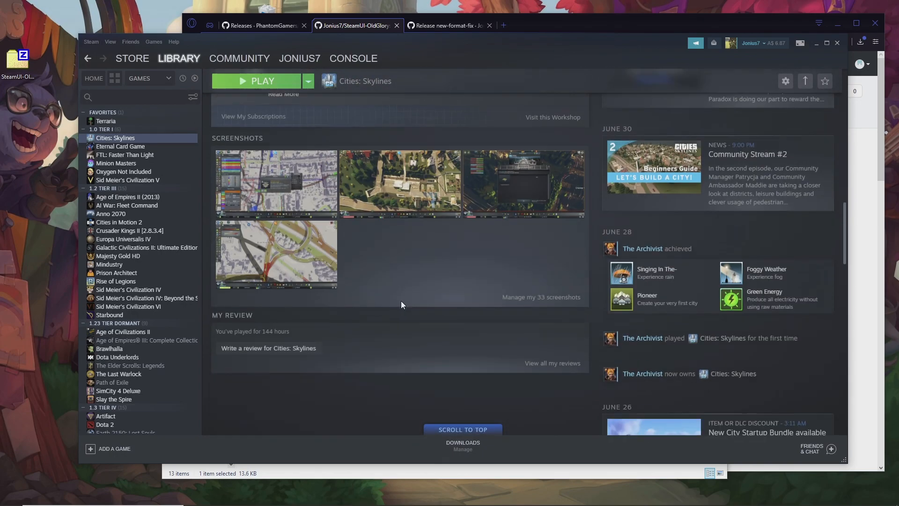
scroll(674, 225, "up", 9)
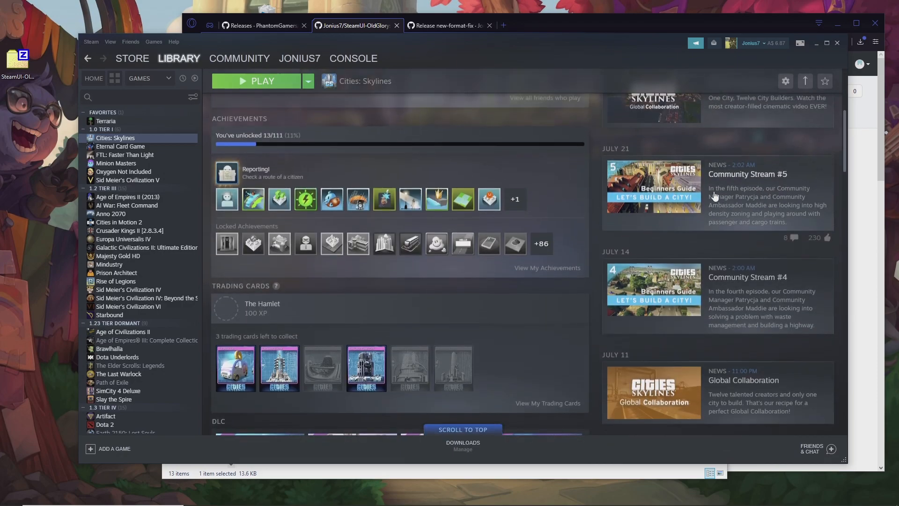
scroll(717, 195, "up", 5)
left_click(783, 227)
left_click(717, 128)
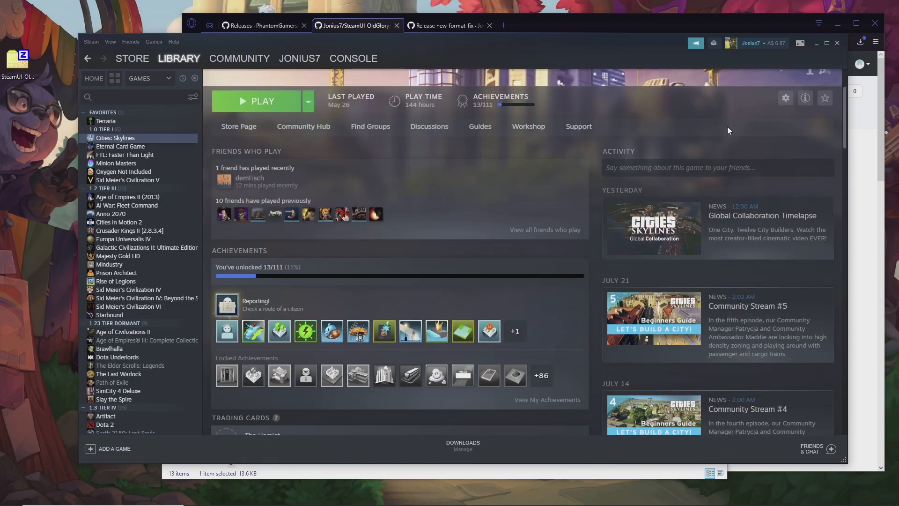
scroll(623, 155, "down", 2)
scroll(620, 150, "up", 3)
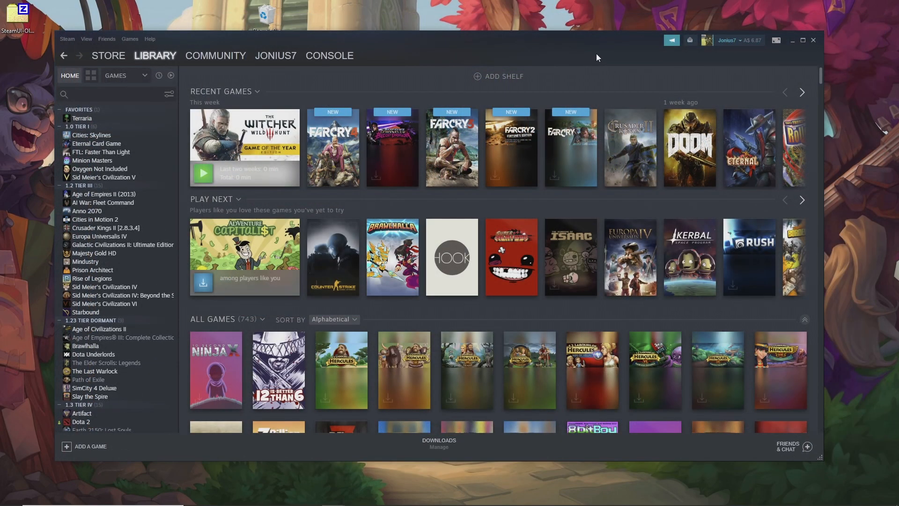
- Check the covers under All Games on the library home page, and switch to the browser's new-format-fix release page of steam-missing-covers-downloader
scroll(703, 324, "down", 4)
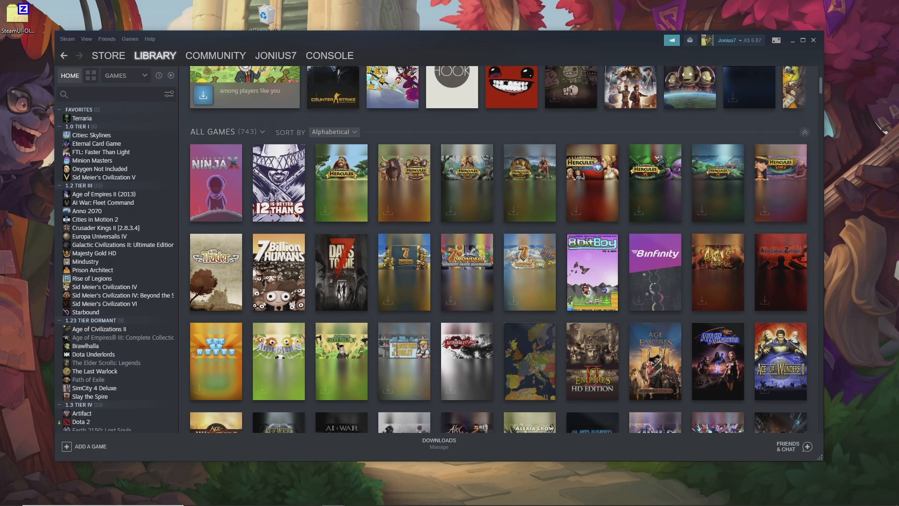
mouse_move(285, 492)
mouse_move(243, 499)
left_click(187, 462)
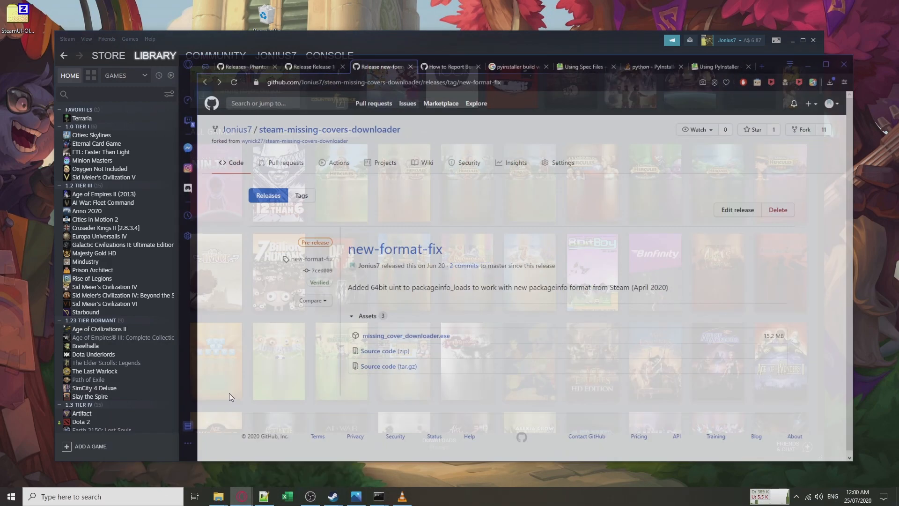
left_click(460, 45)
scroll(572, 199, "up", 7)
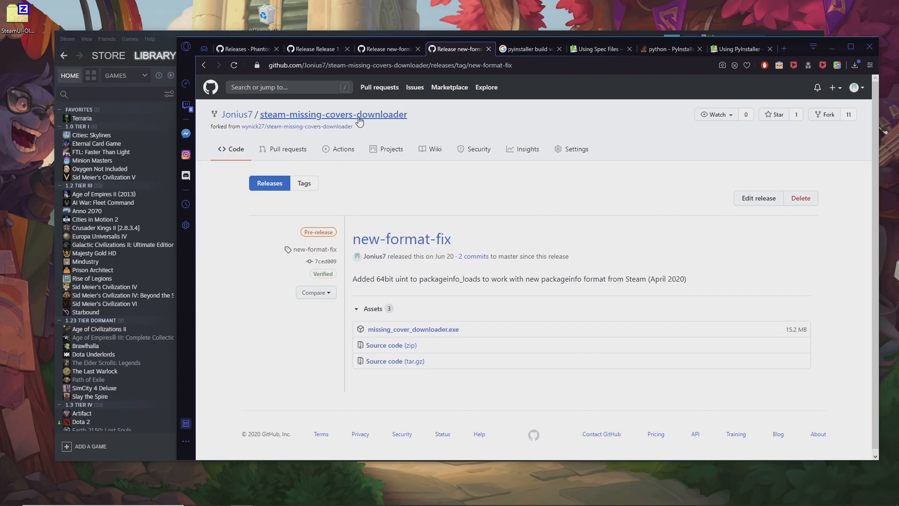
- Look through the file list and README of the steam-missing-covers-downloader repository, and return to its new-format-fix release page
left_click(359, 122)
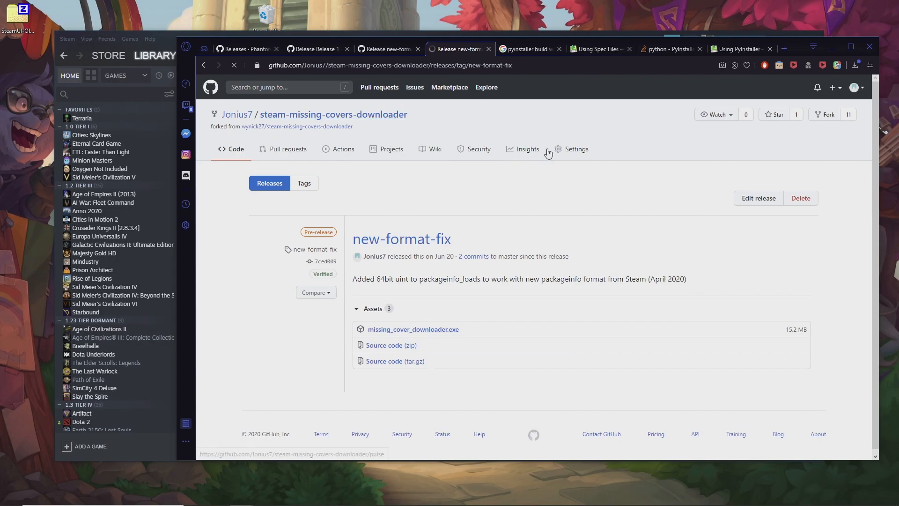
scroll(797, 215, "down", 4)
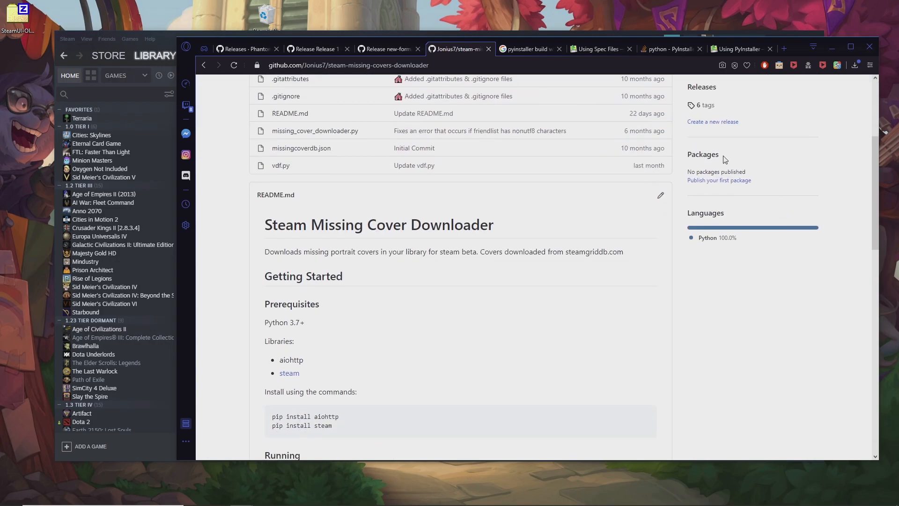
left_click(205, 66)
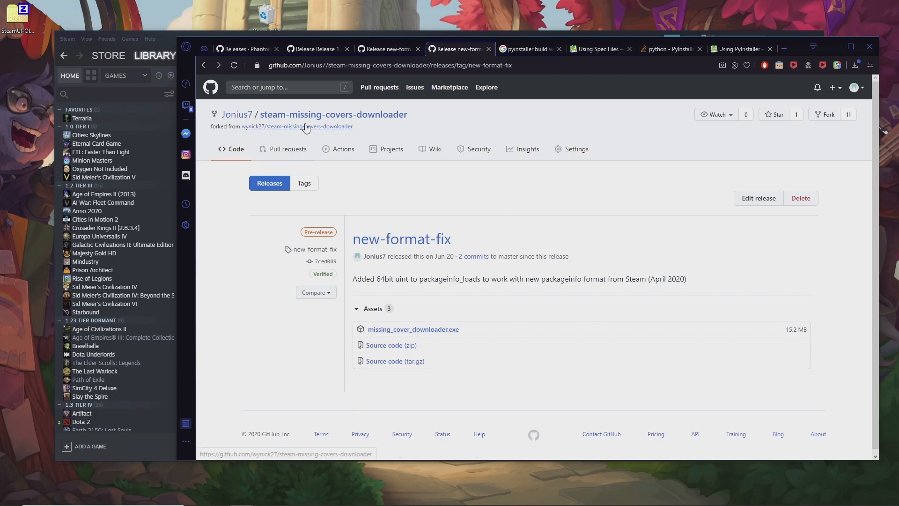
left_click(217, 66)
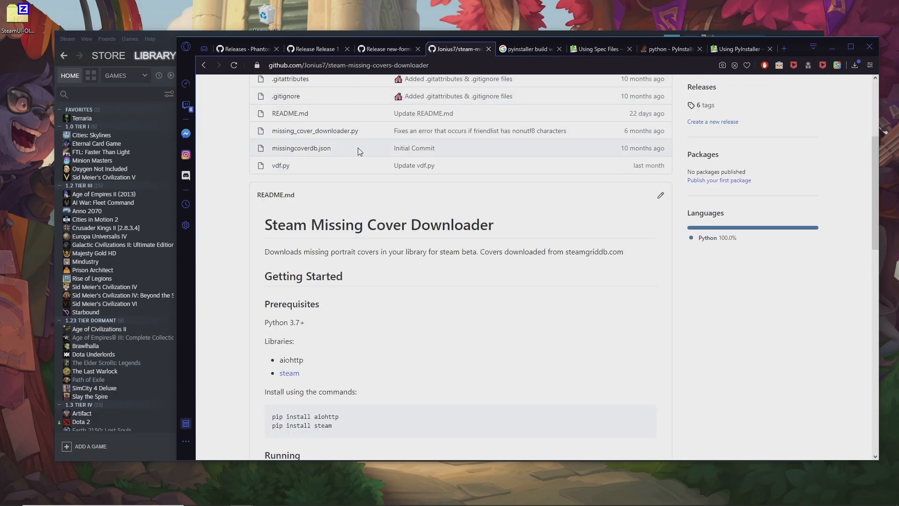
scroll(362, 151, "up", 1)
scroll(309, 174, "up", 2)
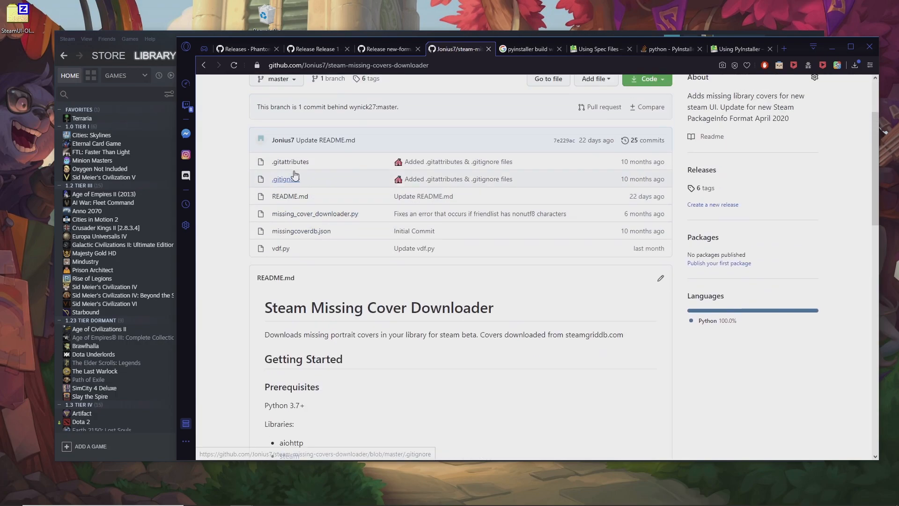
mouse_move(278, 82)
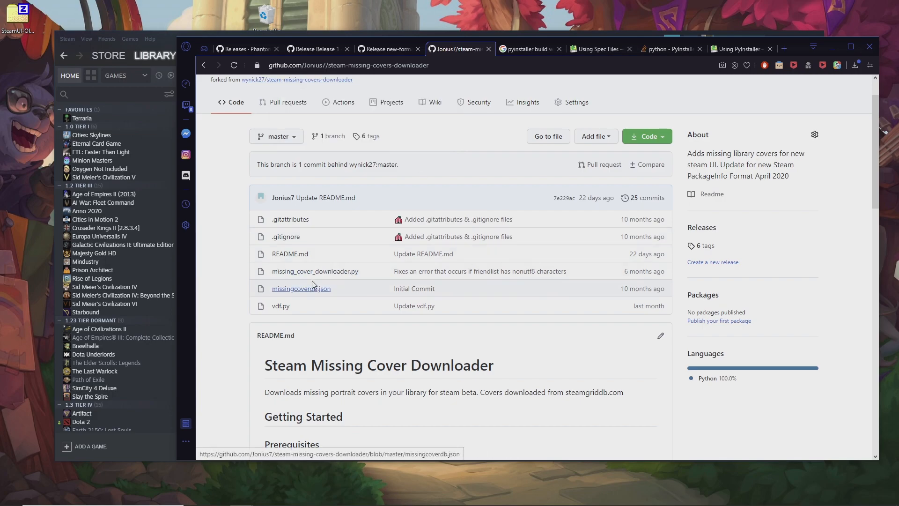
left_click(204, 65)
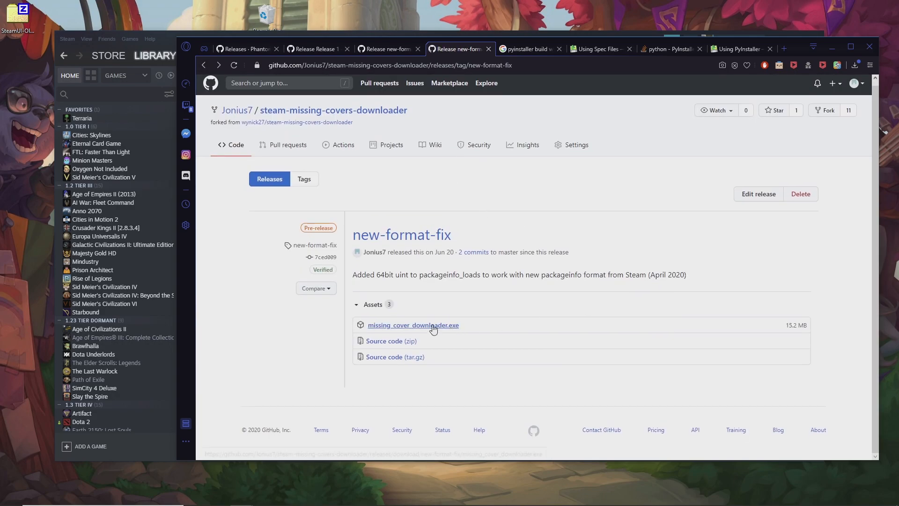
- Find missing_cover_downloader.exe on the computer, launch it, and minimise the browser to reveal the Steam library
key("super")
type("missing")
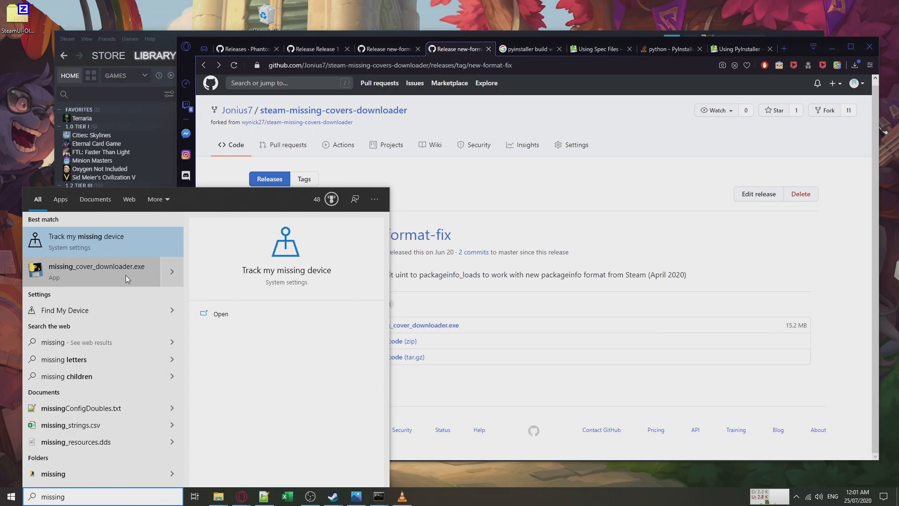
right_click(127, 275)
left_click(158, 272)
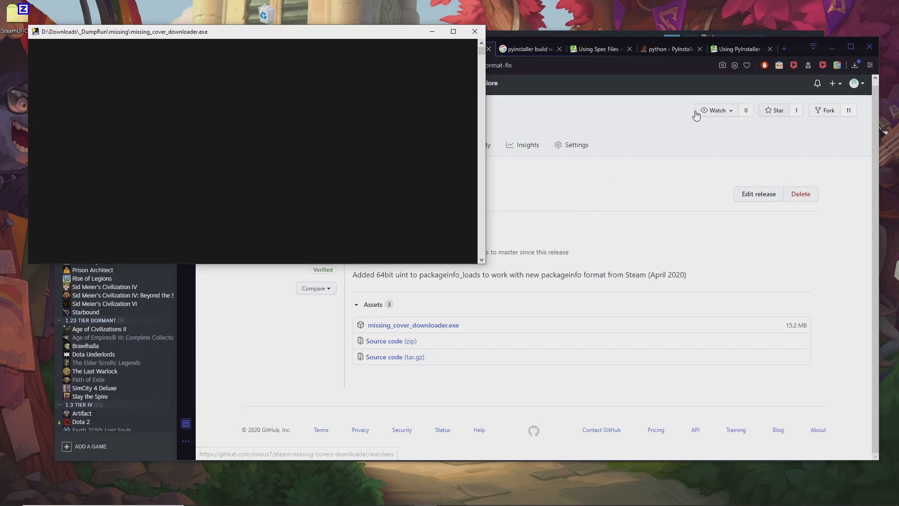
left_click(832, 47)
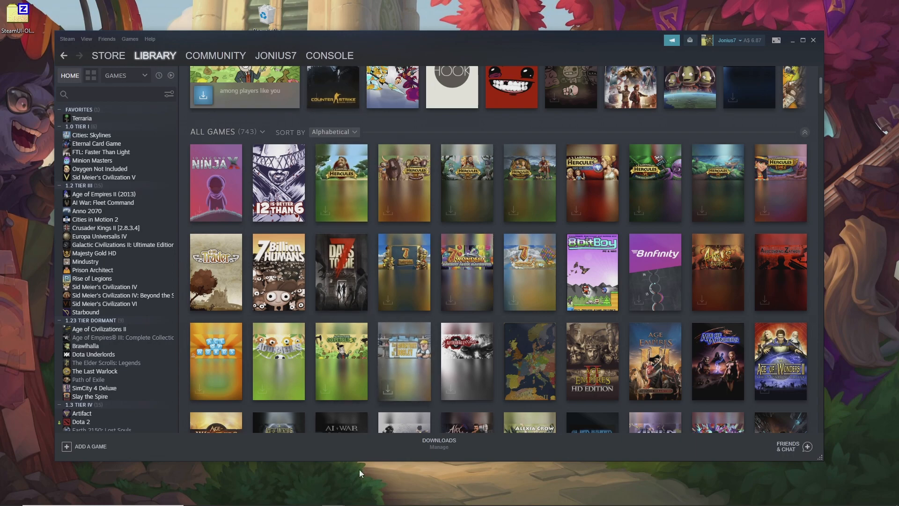
mouse_move(222, 504)
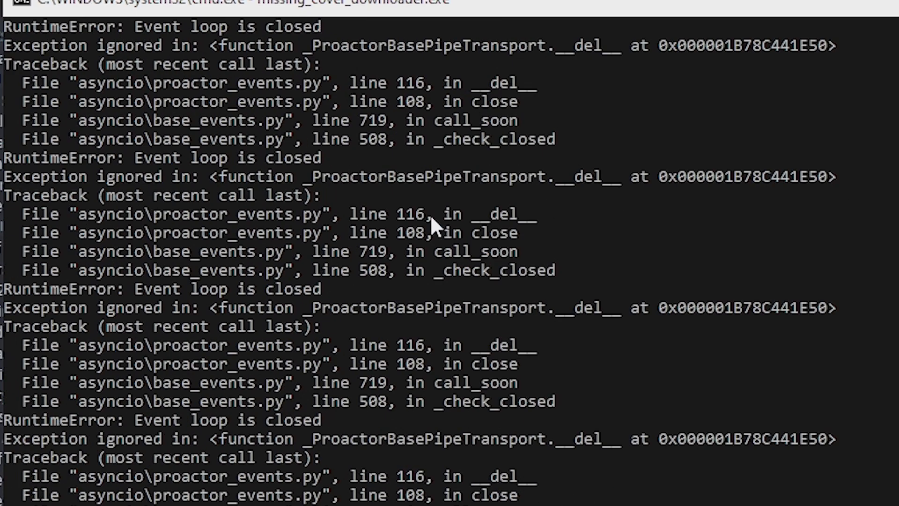
- Run missing_cover_downloader.exe again from the command prompt, and copy the total line at the end of its output
scroll(335, 233, "up", 15)
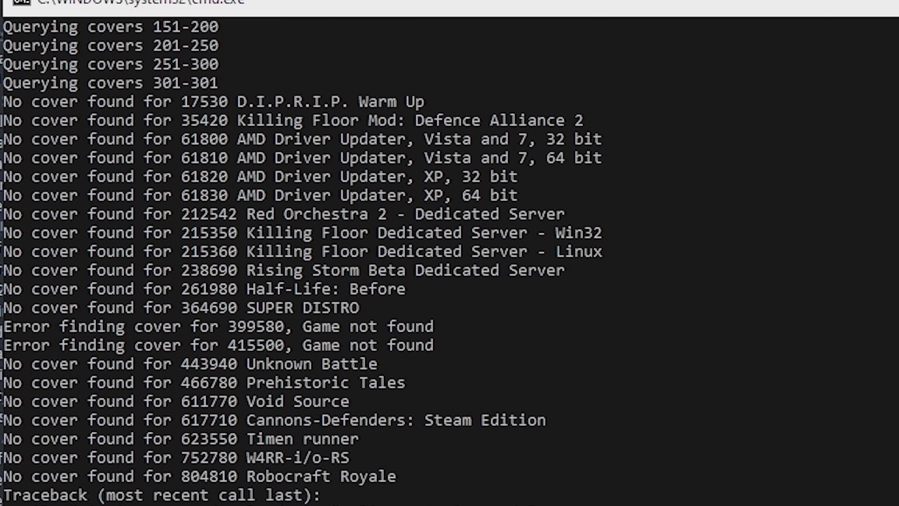
scroll(643, 308, "up", 5)
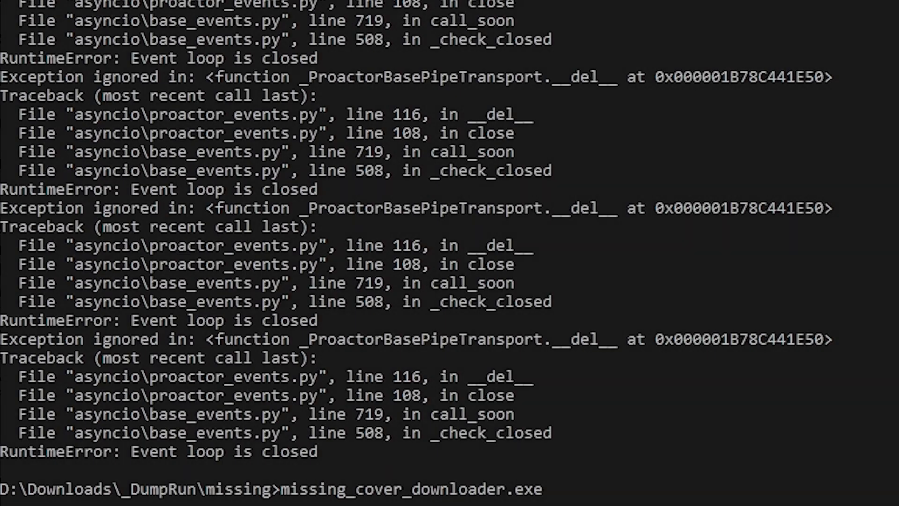
key("Return")
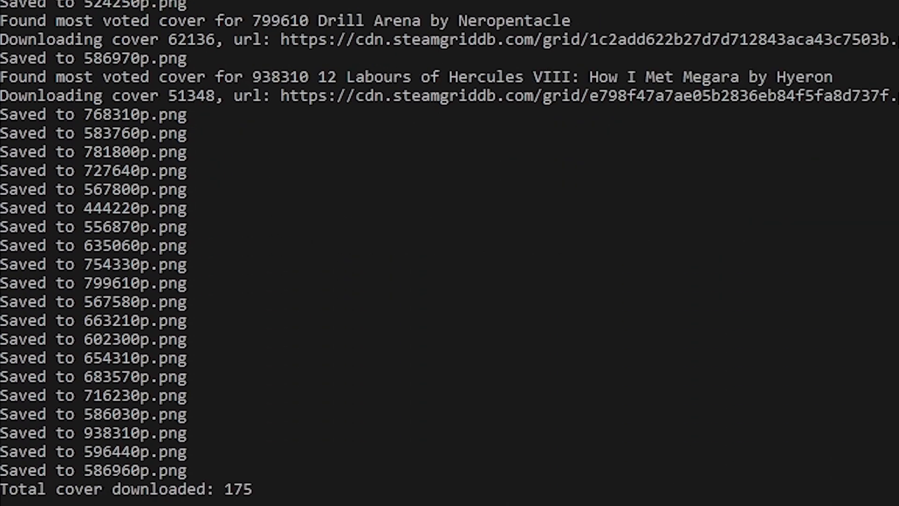
left_click_drag(271, 495, 2, 495)
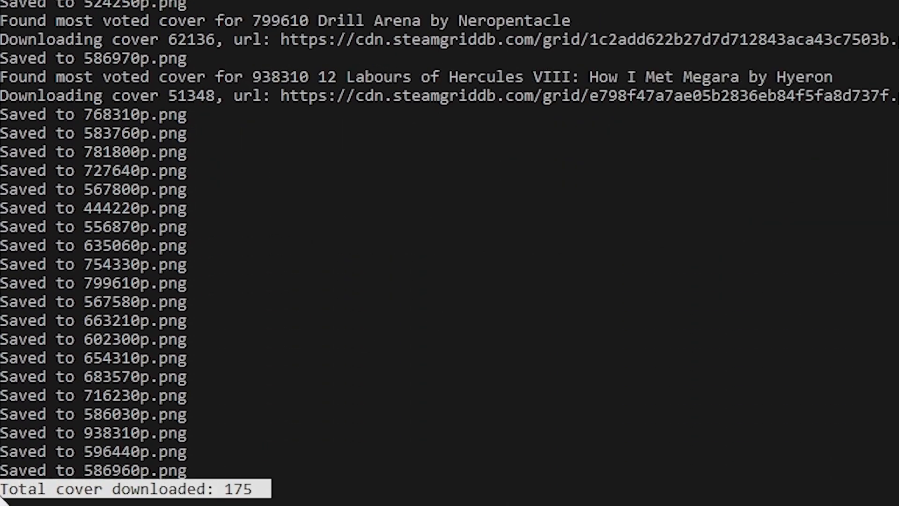
key("ctrl+c")
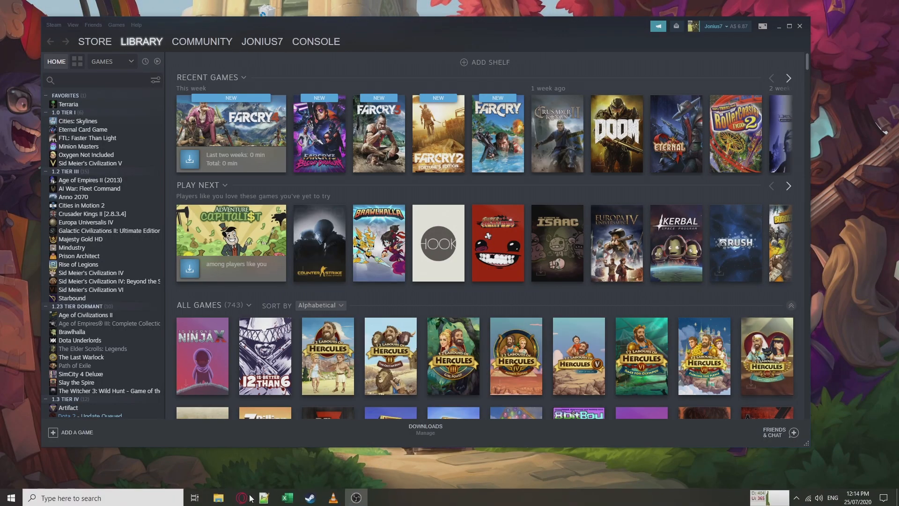
- Open the grid folder inside the account's config folder in Steam's userdata, and look through the cover images stored there
mouse_move(219, 495)
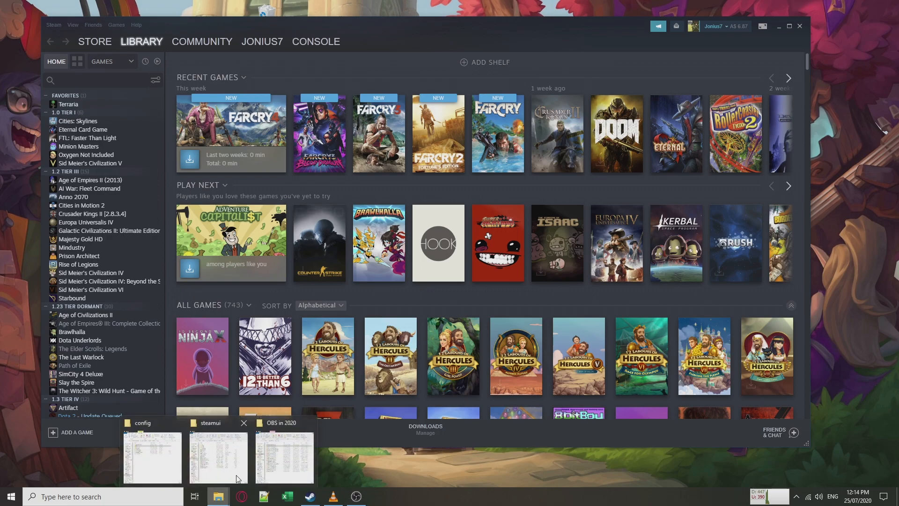
left_click(164, 460)
left_click(803, 302)
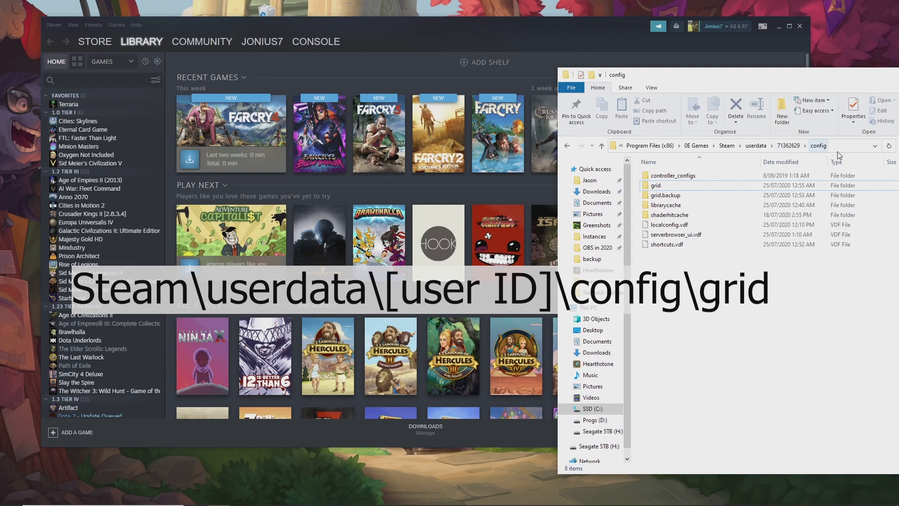
double_click(665, 187)
scroll(792, 256, "down", 15)
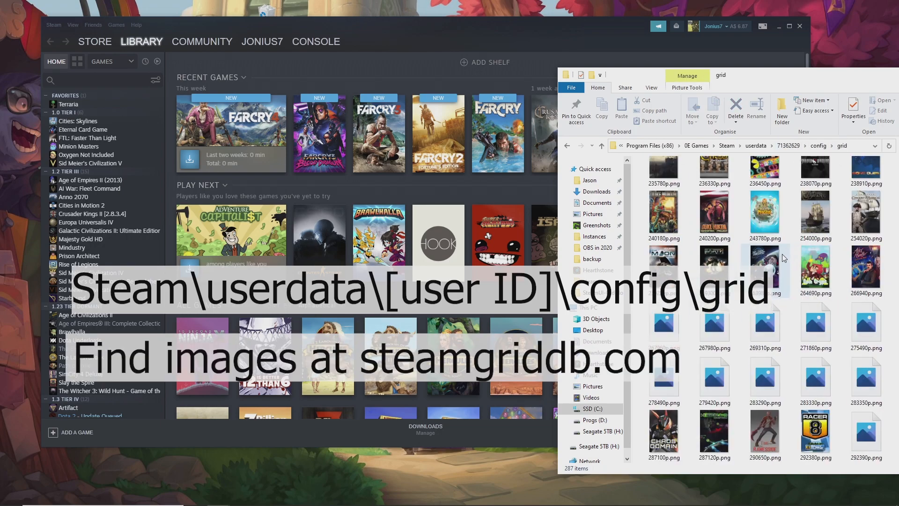
left_click_drag(787, 77, 647, 82)
scroll(675, 281, "down", 10)
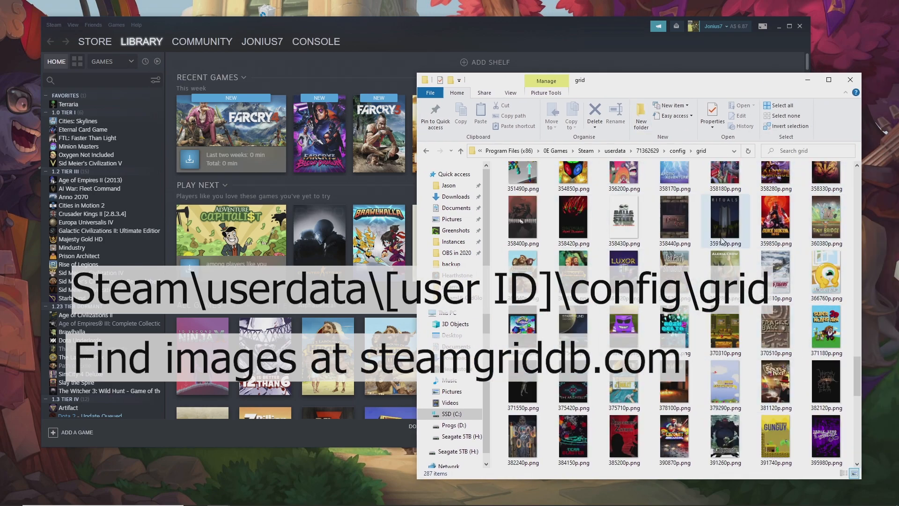
- Return to the parent config folder, move its window aside, and bring the Steam library back to the front
left_click(678, 151)
left_click_drag(690, 85, 730, 72)
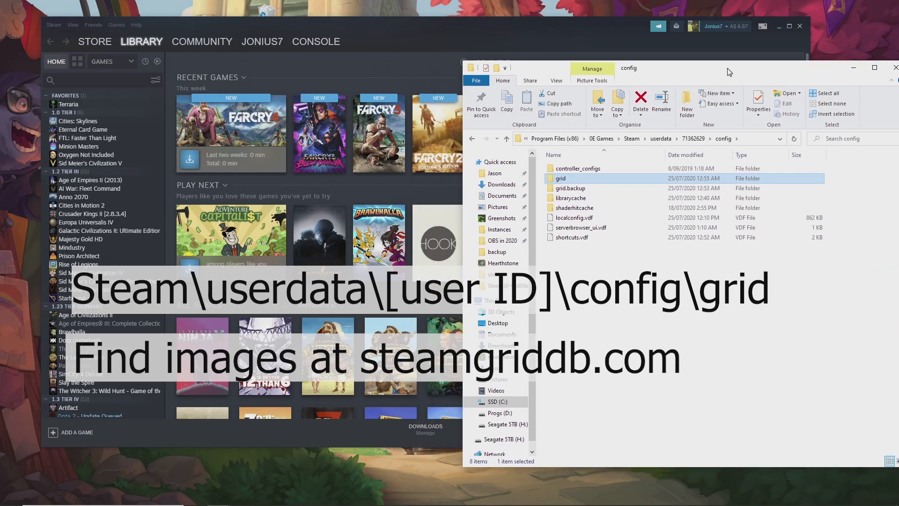
left_click(570, 39)
mouse_move(807, 61)
left_mouse_down()
mouse_move(811, 263)
mouse_move(812, 51)
left_mouse_up()
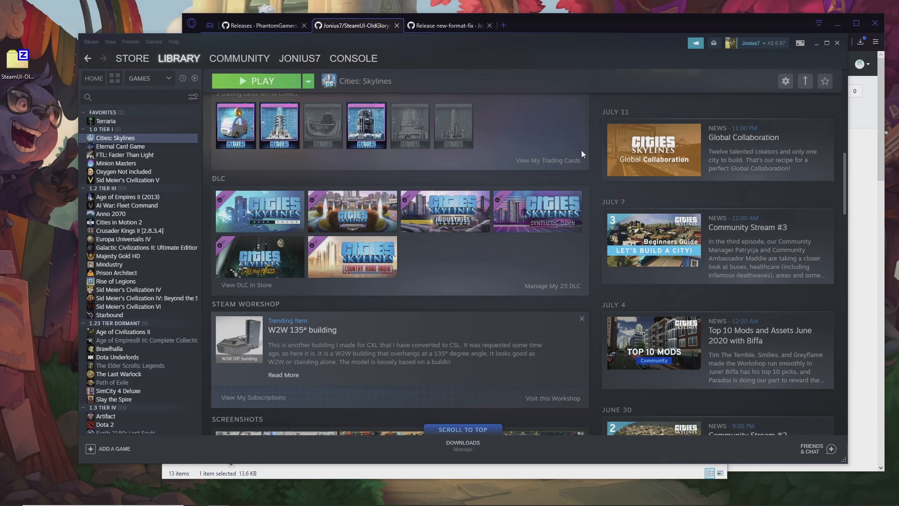
scroll(535, 179, "down", 3)
scroll(516, 179, "up", 4)
scroll(515, 179, "down", 3)
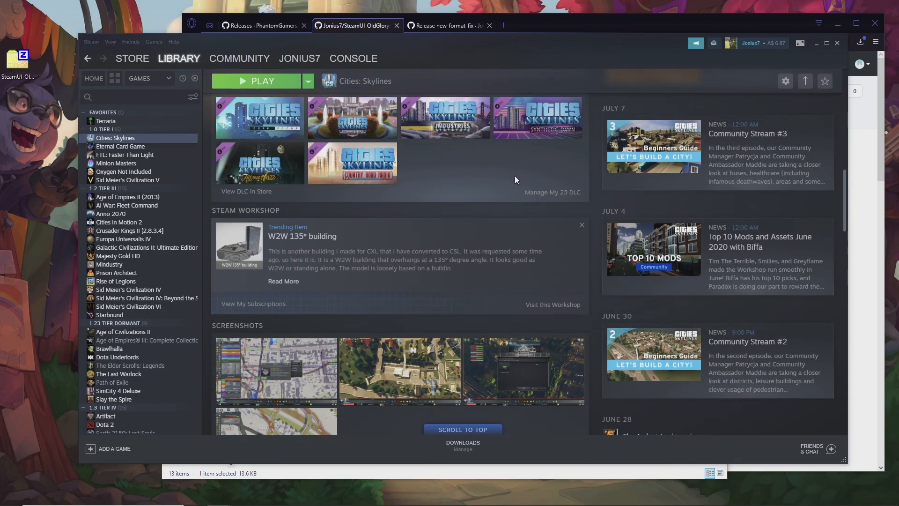
scroll(515, 180, "up", 4)
scroll(515, 180, "down", 3)
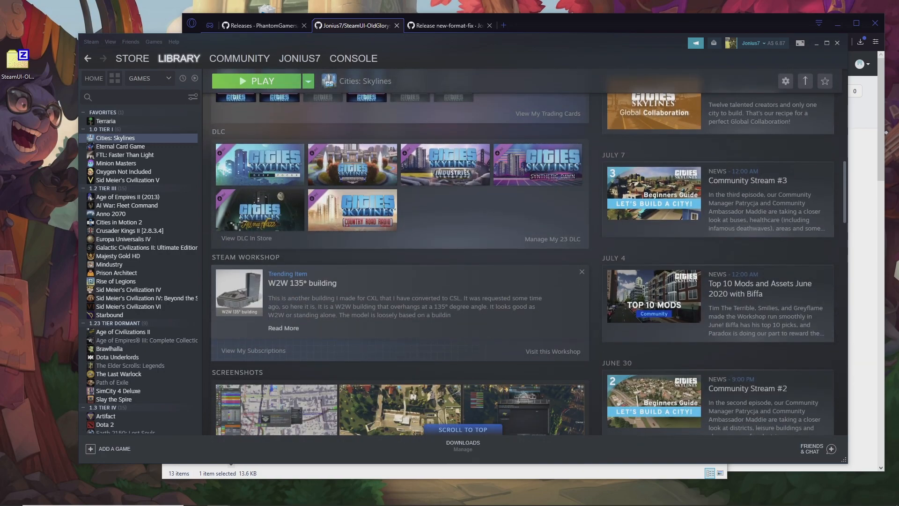
- Switch to the SteamUI-OldGlory repository page in the browser, and bring the local SteamUI-OldGlory folder window into view
left_click(868, 180)
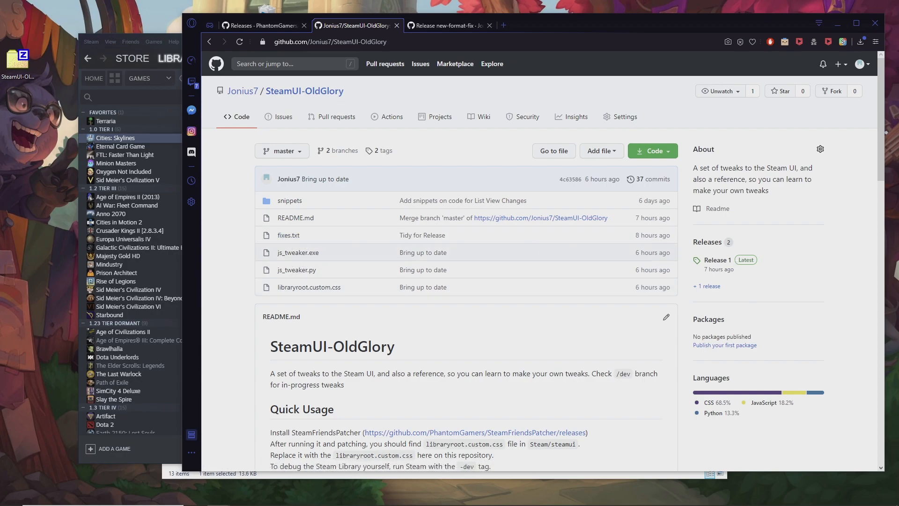
left_click_drag(898, 174, 630, 71)
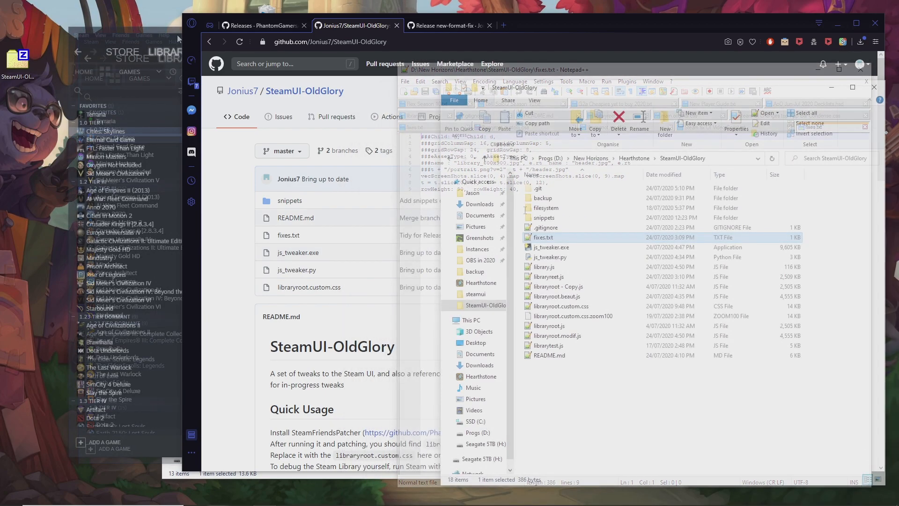
- Bring the Steam library forward and move the SteamUI-OldGlory folder window out of its way
left_click_drag(176, 36, 113, 21)
left_click(843, 218)
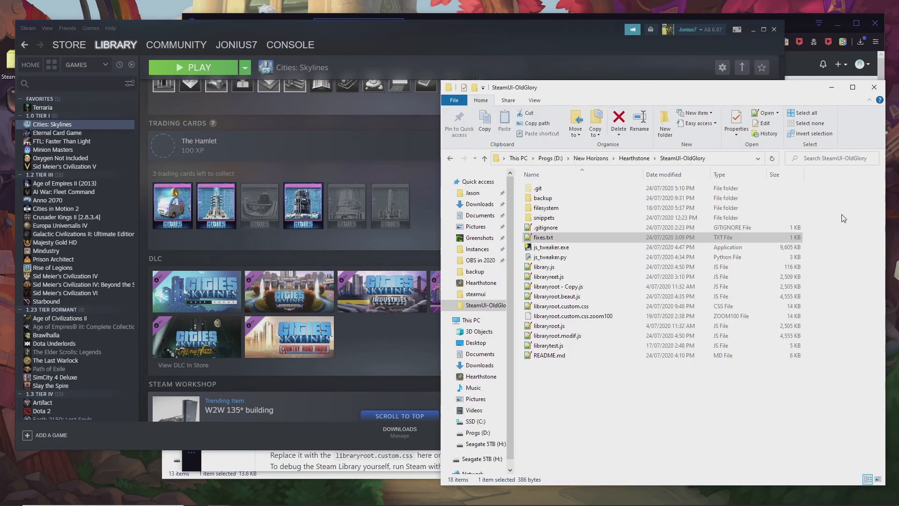
left_click_drag(682, 89, 898, 272)
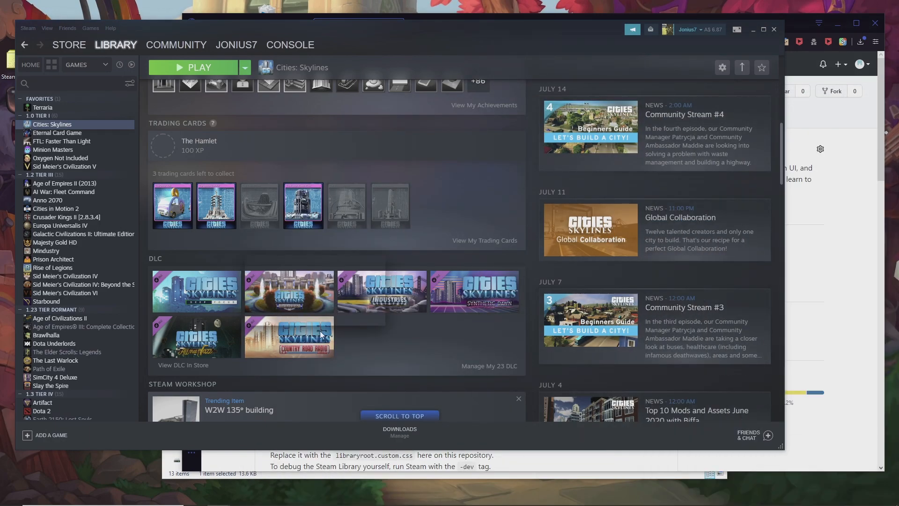
- Examine the DLC, workshop and screenshots sections of the Cities: Skylines page, including its DLC manager dialog
scroll(319, 301, "down", 2)
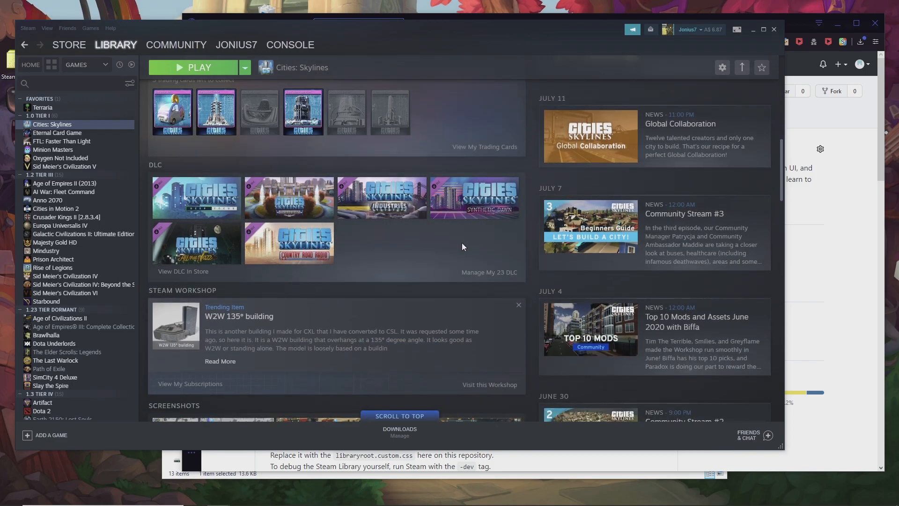
scroll(461, 242, "down", 2)
scroll(431, 233, "down", 2)
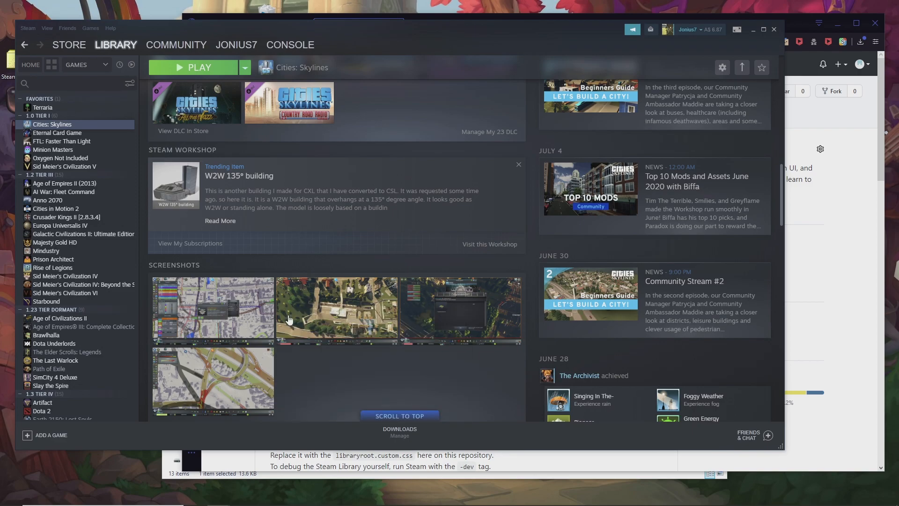
scroll(319, 310, "down", 3)
scroll(317, 304, "up", 5)
scroll(404, 249, "down", 2)
scroll(323, 305, "up", 1)
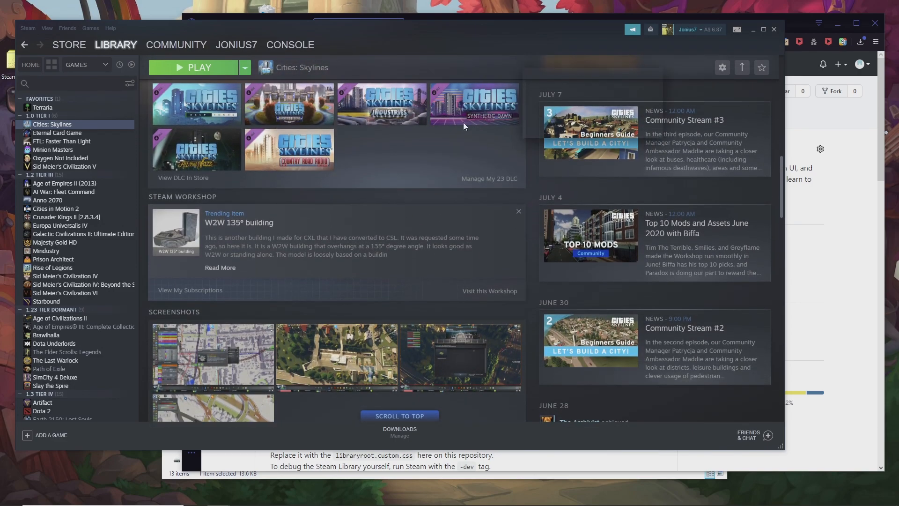
scroll(451, 136, "down", 4)
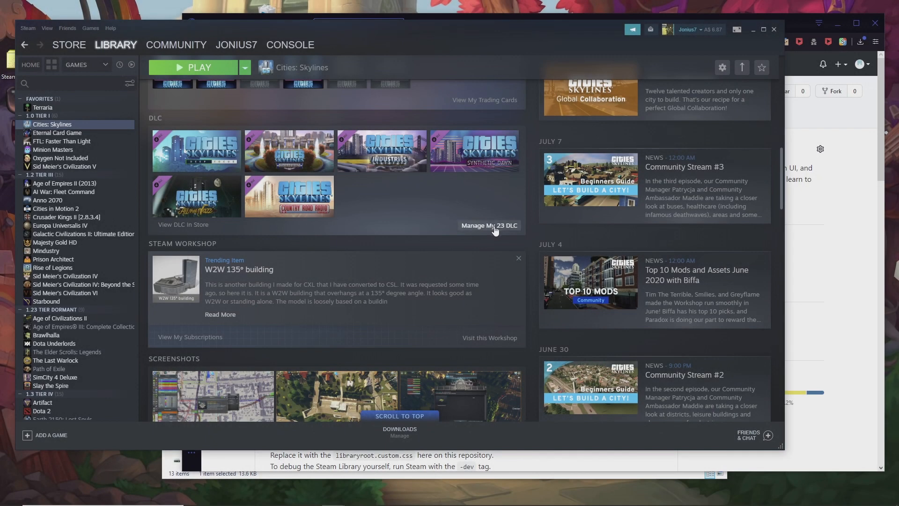
left_click(493, 226)
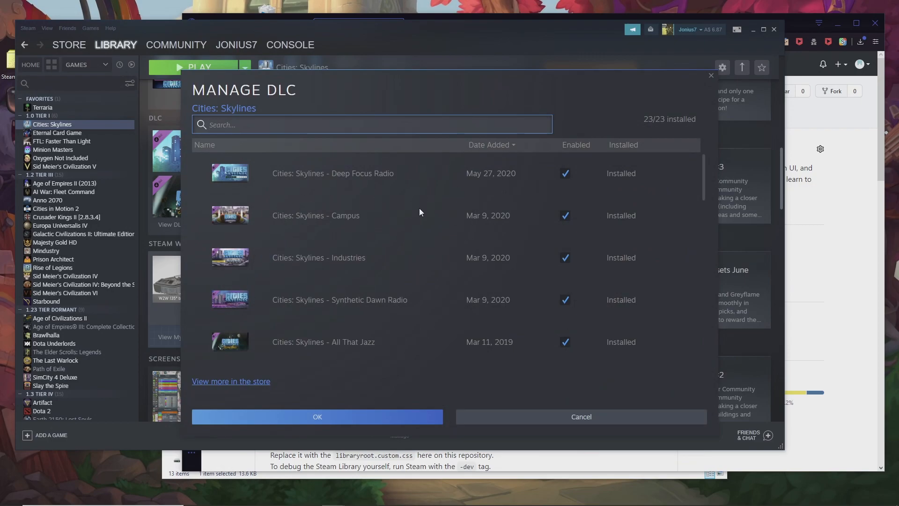
left_click(711, 76)
- Copy js_tweaker.exe from the SteamUI-OldGlory folder into Steam's steamui folder
key("alt+Tab")
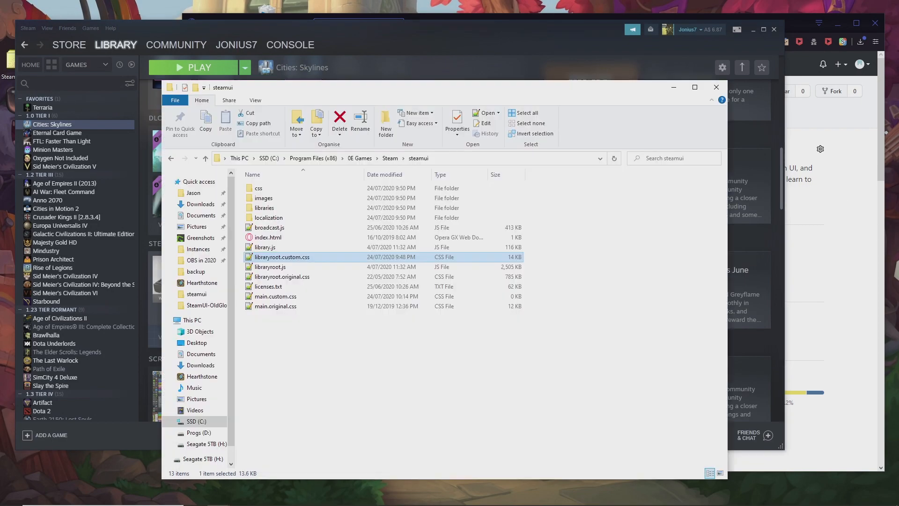
key("alt+Tab")
left_click_drag(665, 281, 414, 289)
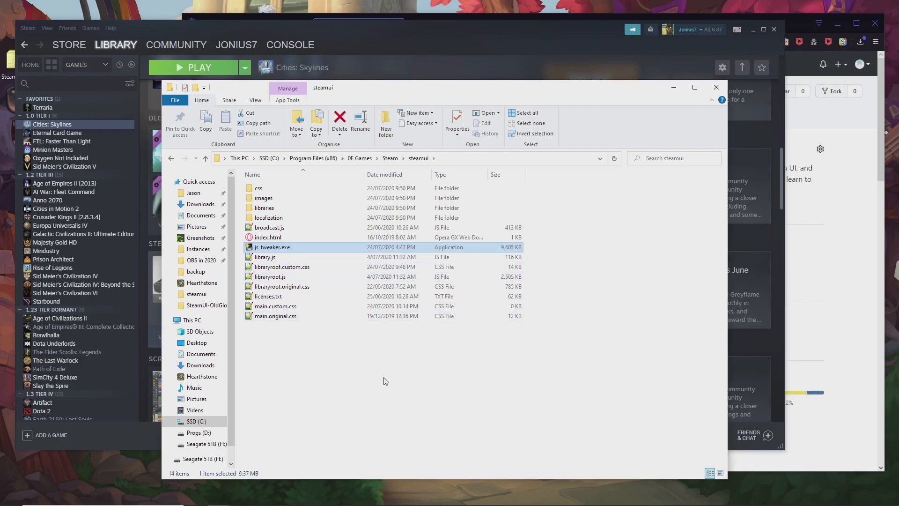
- Run js_tweaker.exe from the command prompt in the steamui folder to apply the JS tweaks
double_click(285, 248)
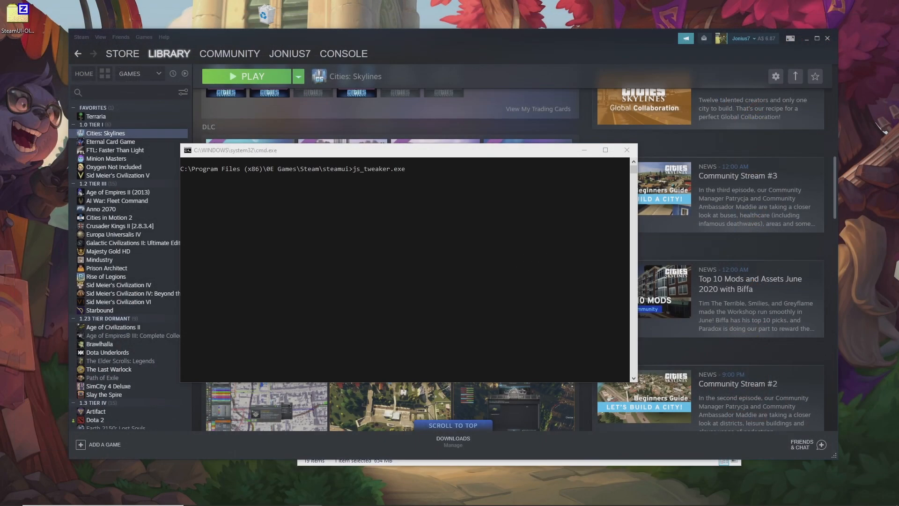
left_click(515, 207)
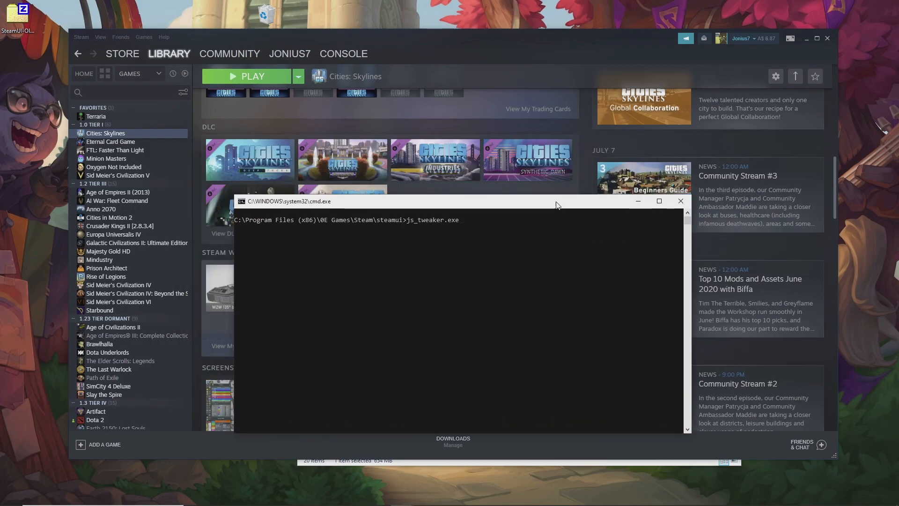
key("Return")
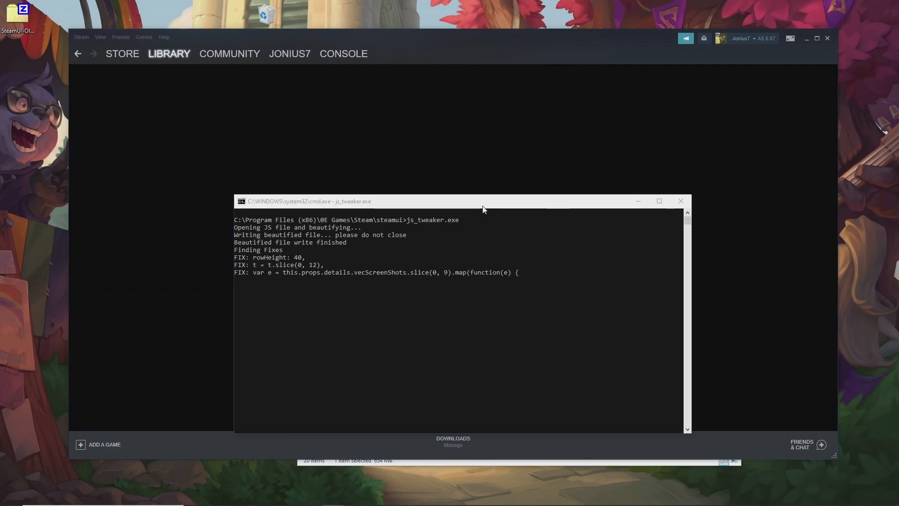
left_click_drag(490, 204, 520, 234)
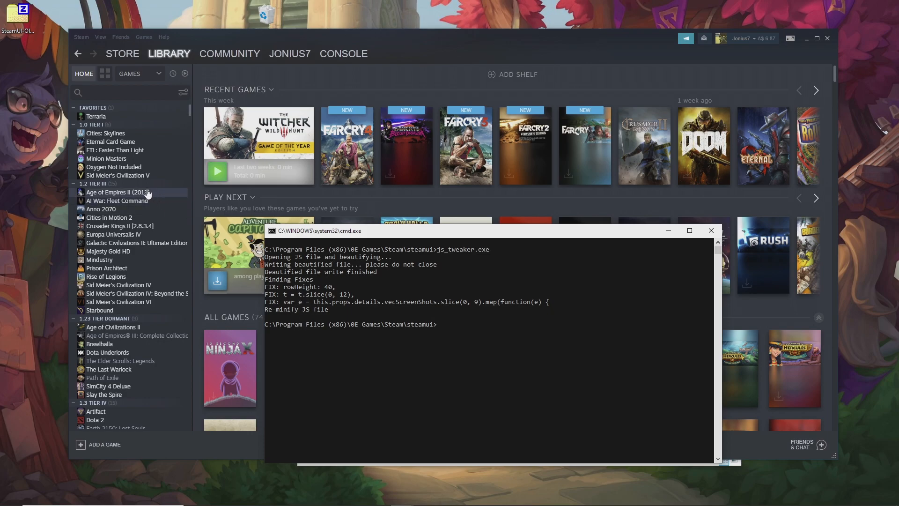
- Open the Cities: Skylines library page and examine how its DLC and screenshots sections are laid out with the JS tweaks
left_click(133, 134)
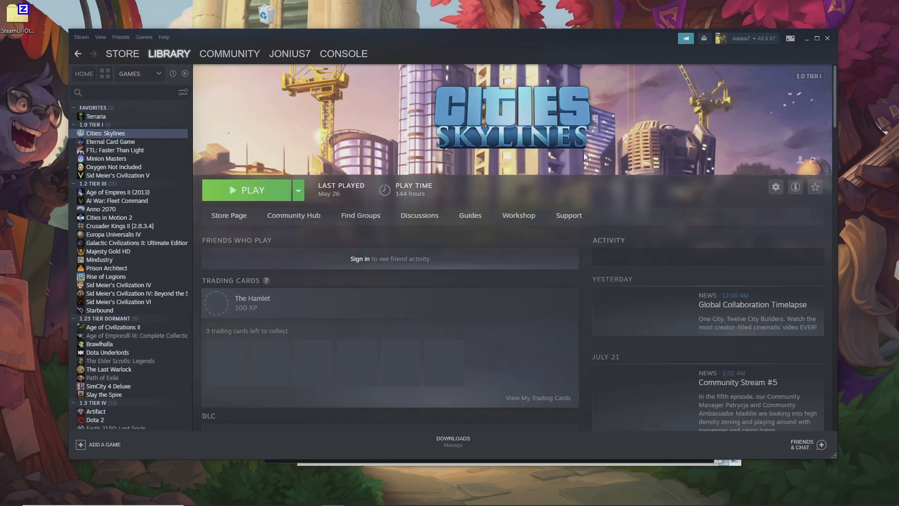
scroll(581, 152, "down", 5)
scroll(562, 158, "down", 5)
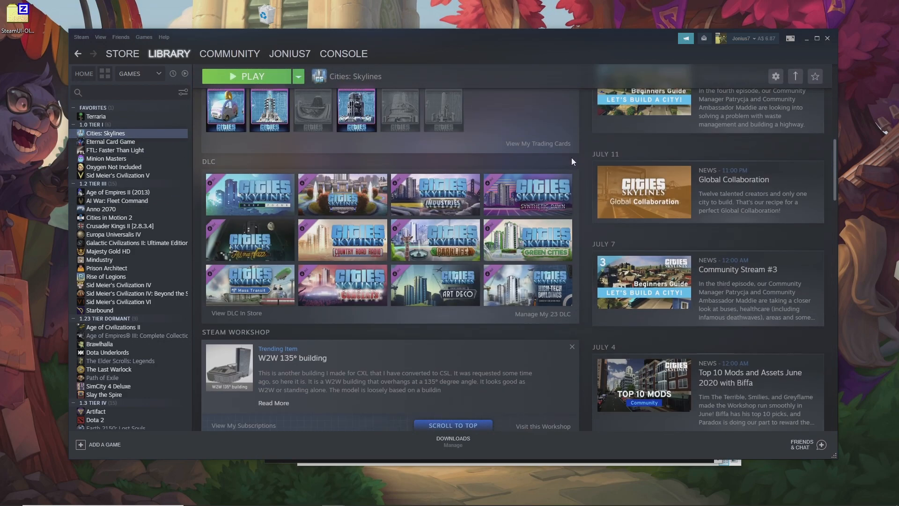
scroll(308, 223, "up", 2)
scroll(314, 161, "down", 3)
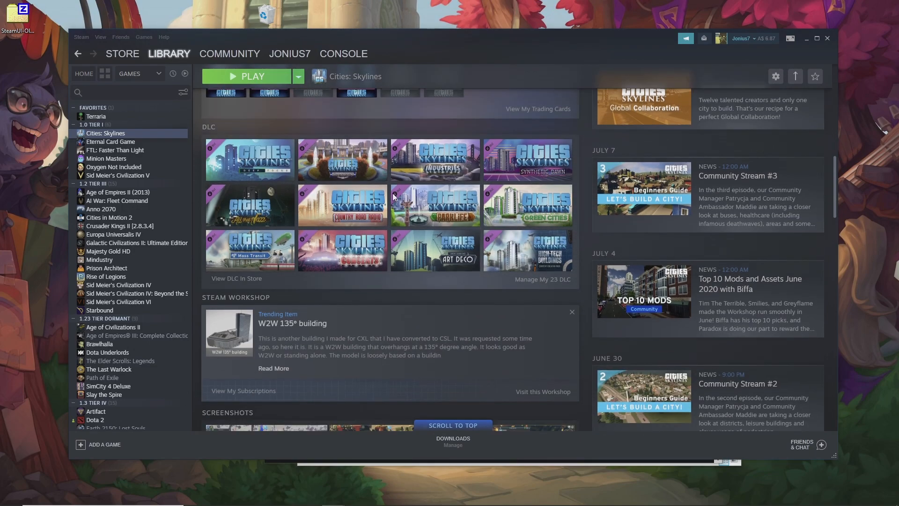
scroll(353, 165, "down", 5)
scroll(306, 191, "down", 5)
scroll(306, 191, "up", 5)
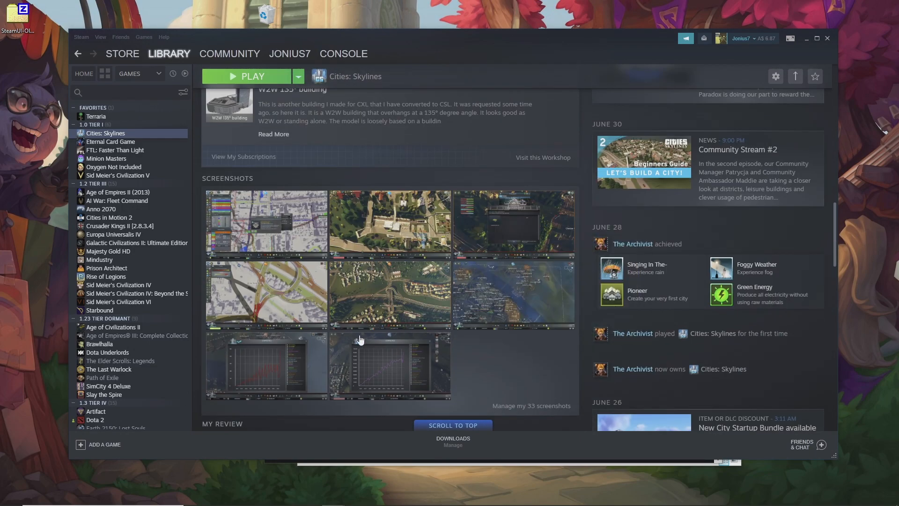
scroll(527, 221, "up", 3)
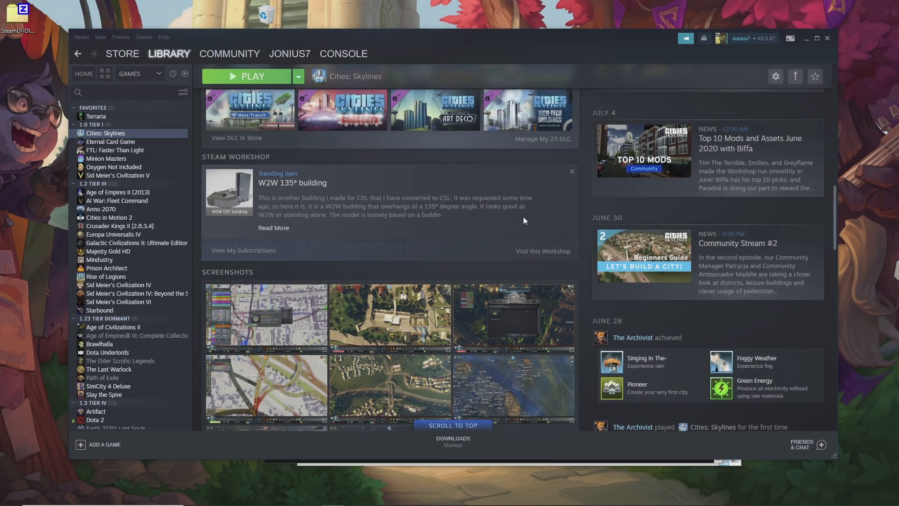
scroll(515, 216, "up", 3)
scroll(491, 214, "down", 2)
scroll(539, 210, "up", 2)
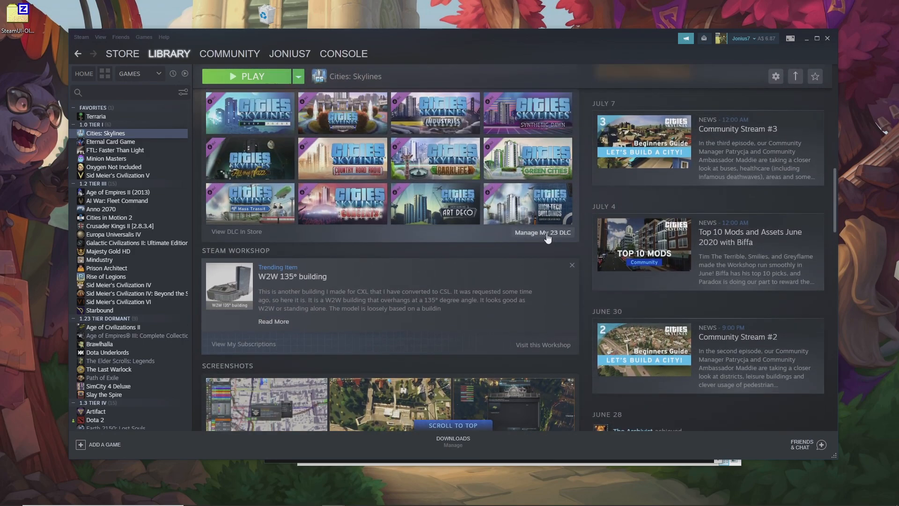
- Look through the whole list in the Cities: Skylines DLC manager, and close it without saving
left_click(549, 233)
scroll(431, 213, "down", 6)
scroll(422, 251, "up", 6)
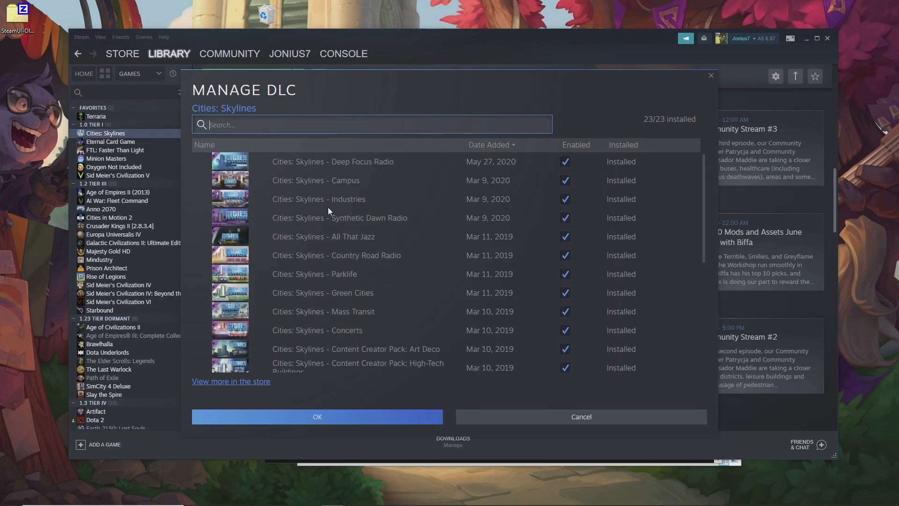
scroll(355, 177, "down", 5)
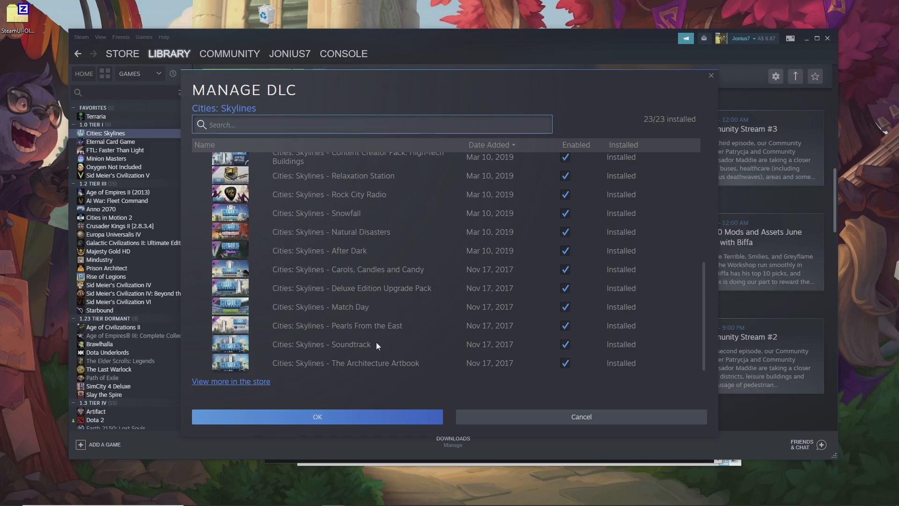
scroll(415, 293, "up", 6)
left_click(565, 163)
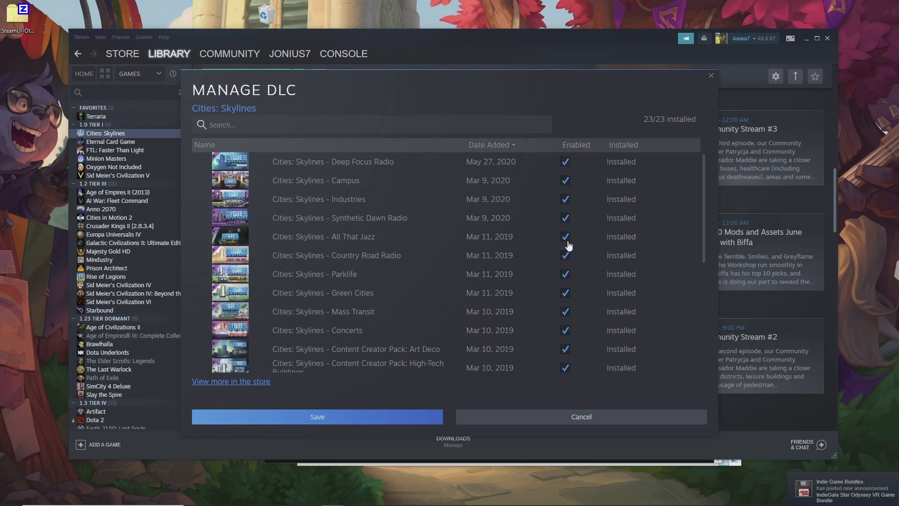
left_click(711, 76)
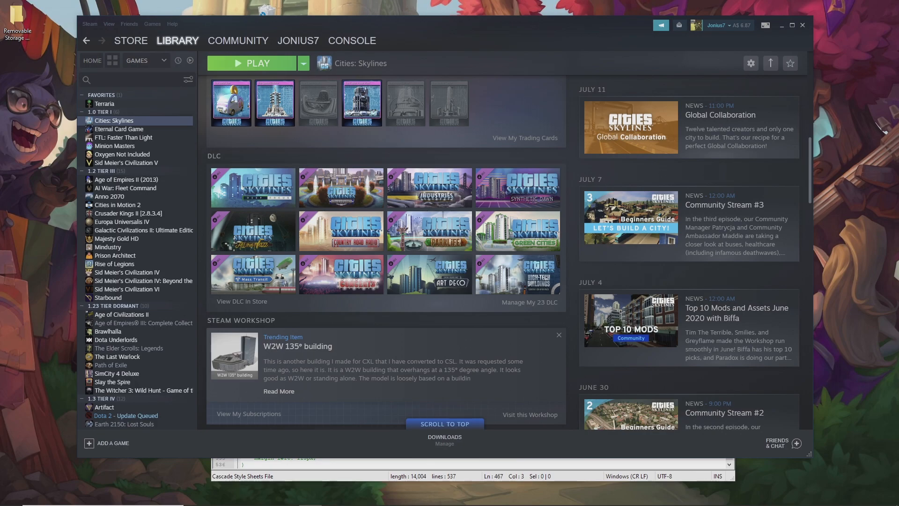
- Reopen the Cities: Skylines DLC manager, and bring up the DLC MANAGER section of libraryroot.custom.css in Notepad++
left_click(543, 304)
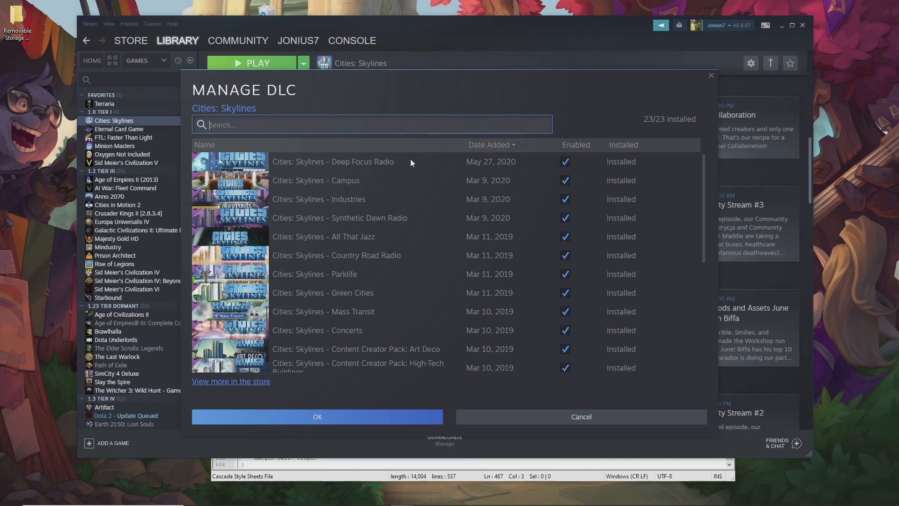
left_click(584, 482)
scroll(315, 183, "up", 7)
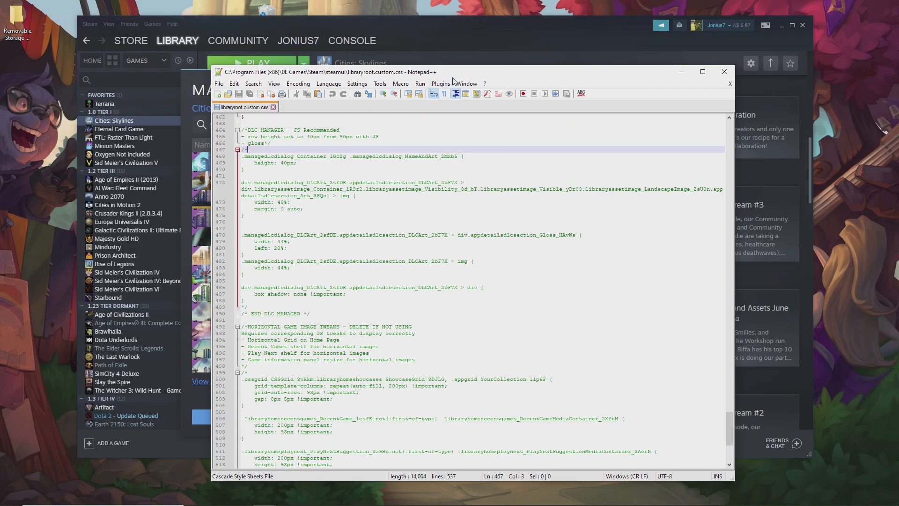
left_click_drag(460, 76, 502, 78)
scroll(340, 294, "down", 1)
scroll(340, 293, "up", 3)
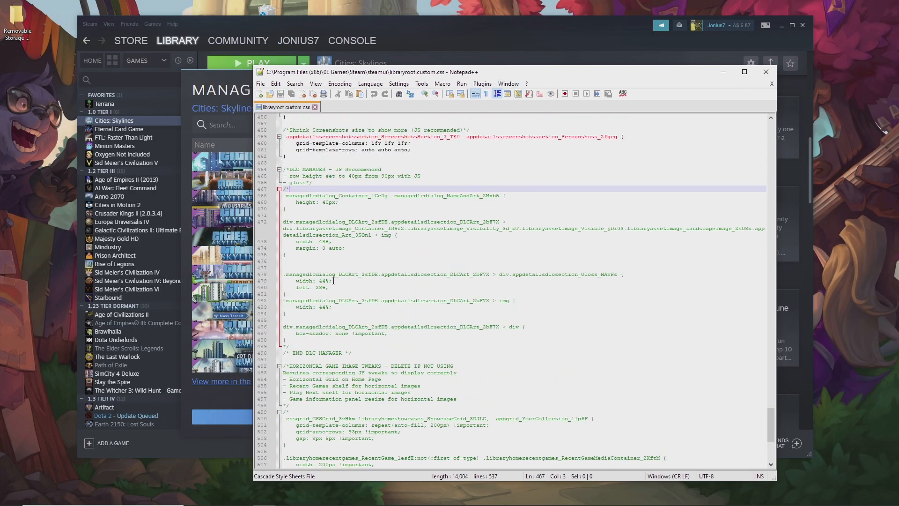
left_click(295, 171)
left_click(293, 189)
key("BackSpace")
left_click(292, 339)
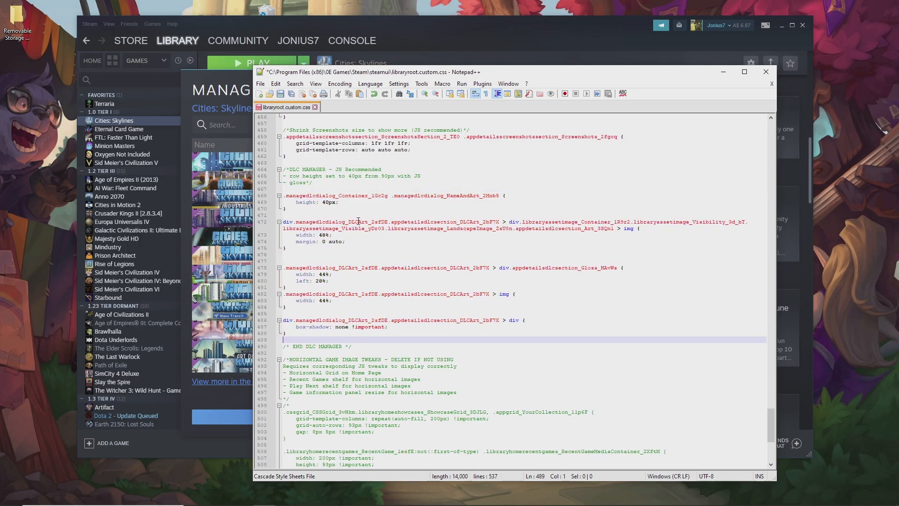
key("ctrl+z")
key("ctrl+z")
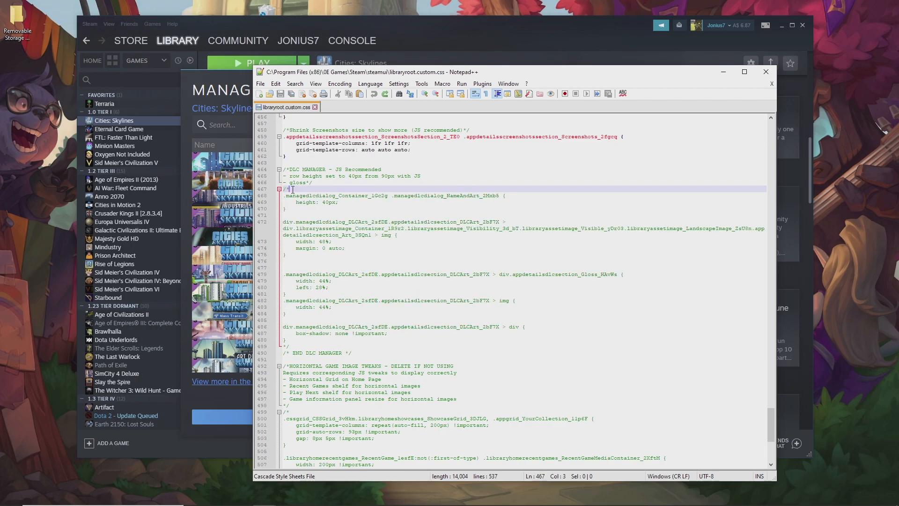
- Uncomment the DLC MANAGER rules in libraryroot.custom.css by removing the opening and closing comment marks, and save the file
left_click_drag(291, 189, 283, 189)
key("Delete")
left_click(304, 335)
key("Delete")
key("Delete")
key("Delete")
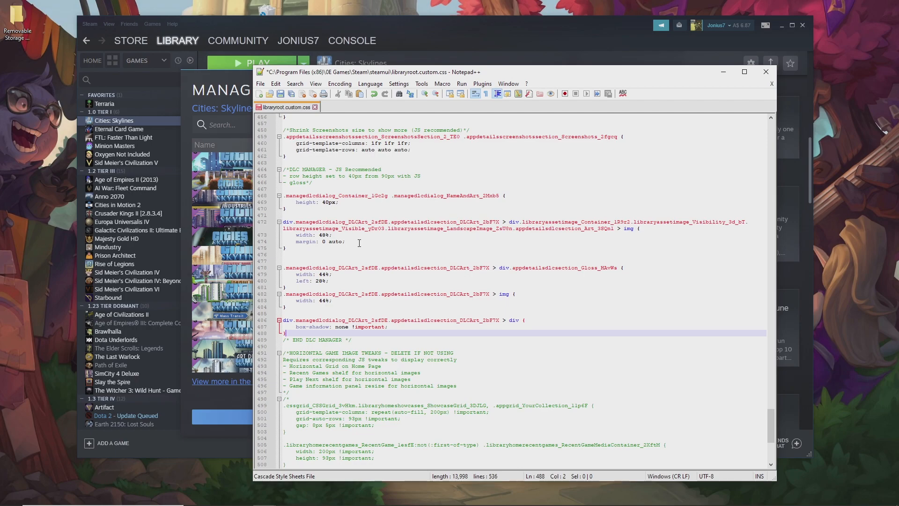
key("ctrl+s")
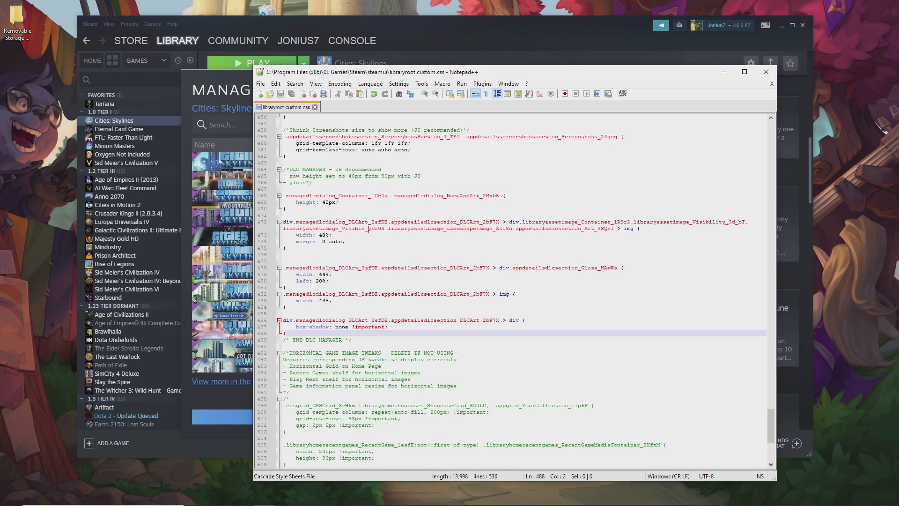
- Return to Steam, reopen the Cities: Skylines DLC manager, and check the thumbnails throughout its list
left_click_drag(547, 72, 626, 84)
left_click(566, 71)
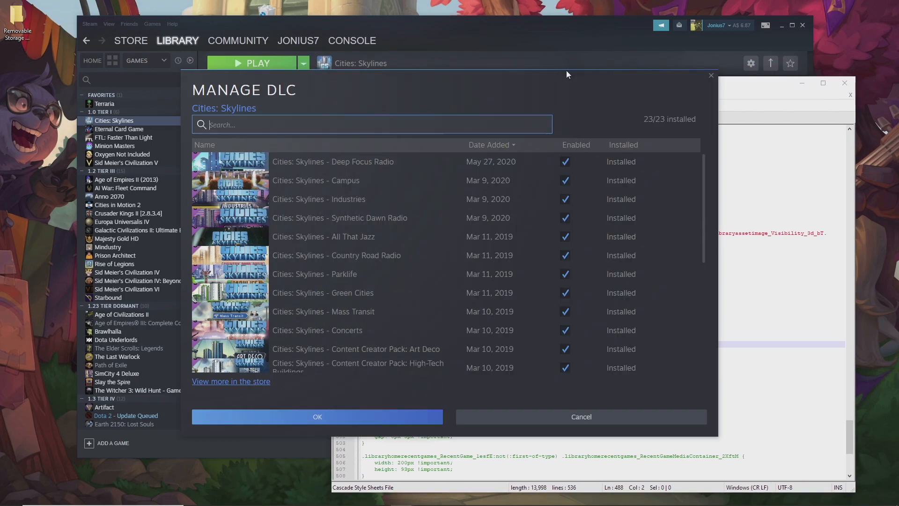
left_click(401, 410)
left_click(297, 156)
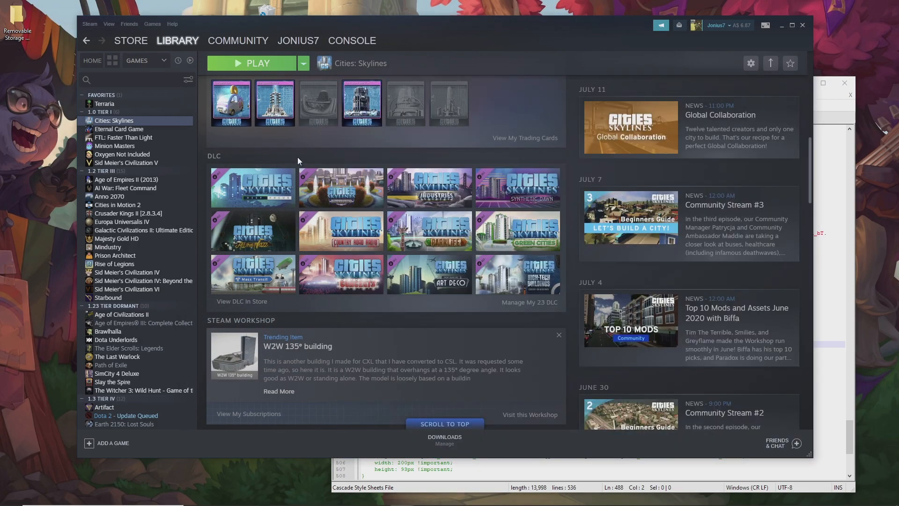
left_click(538, 305)
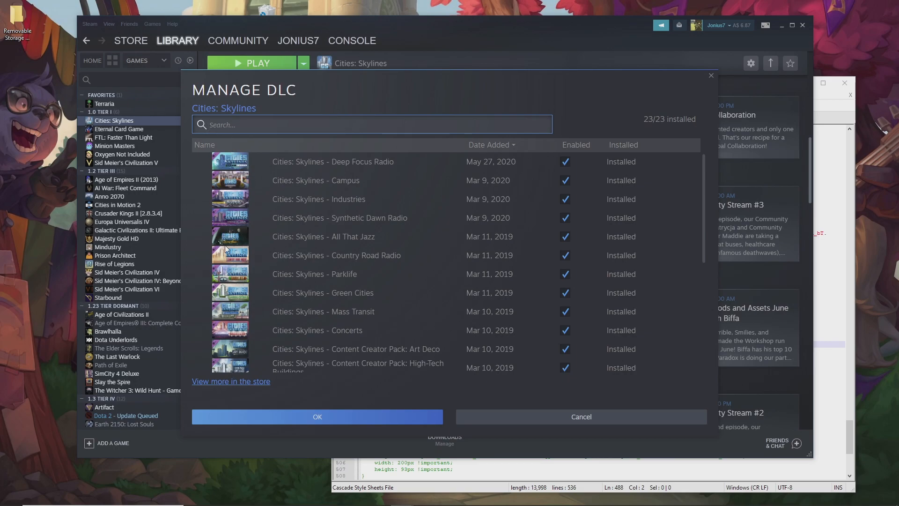
scroll(366, 285, "down", 5)
scroll(365, 285, "up", 2)
scroll(365, 285, "down", 2)
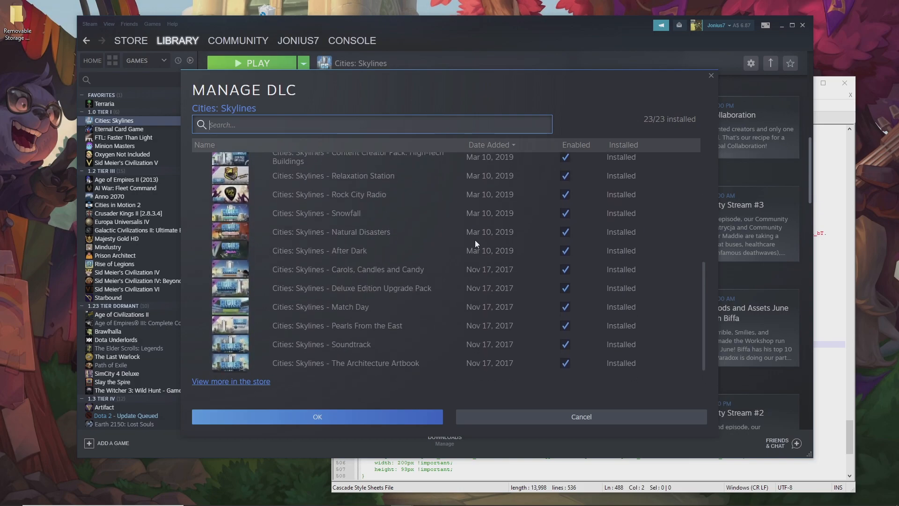
left_click(711, 76)
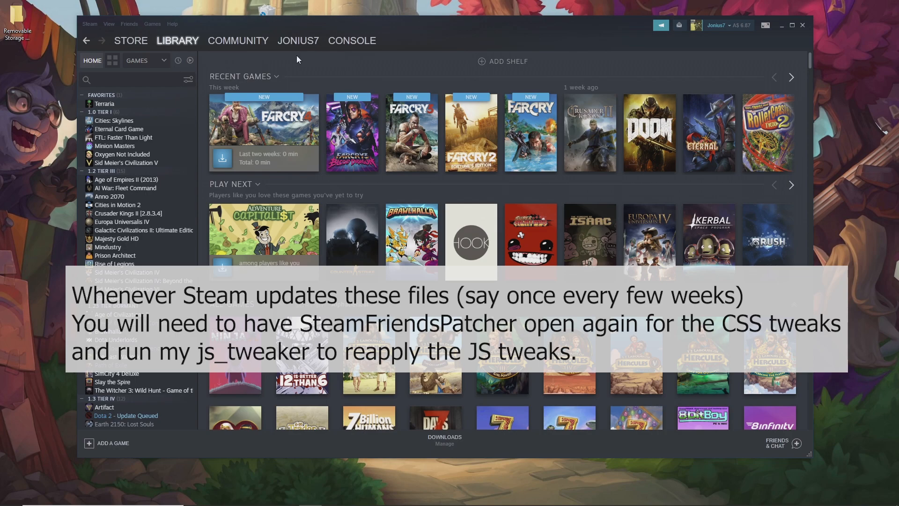
- Move the All Games shelf to the top of the library home page
scroll(145, 189, "down", 5)
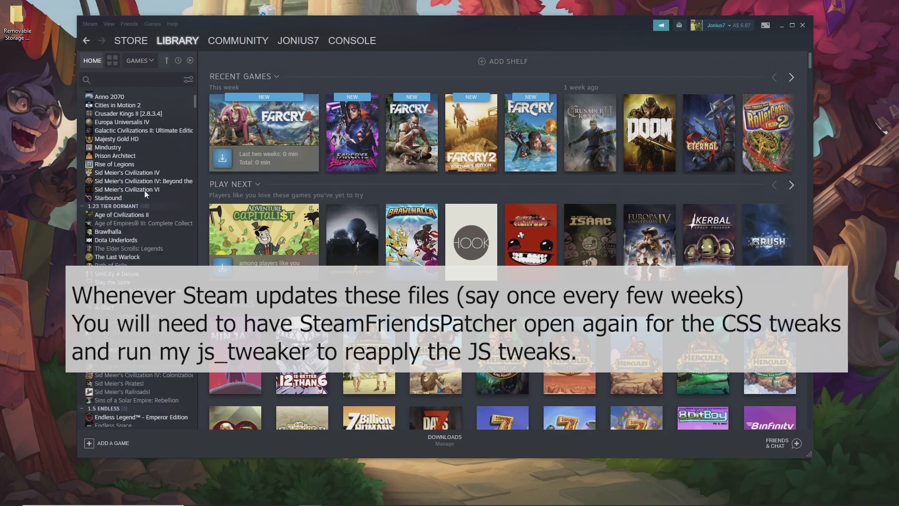
scroll(125, 201, "up", 5)
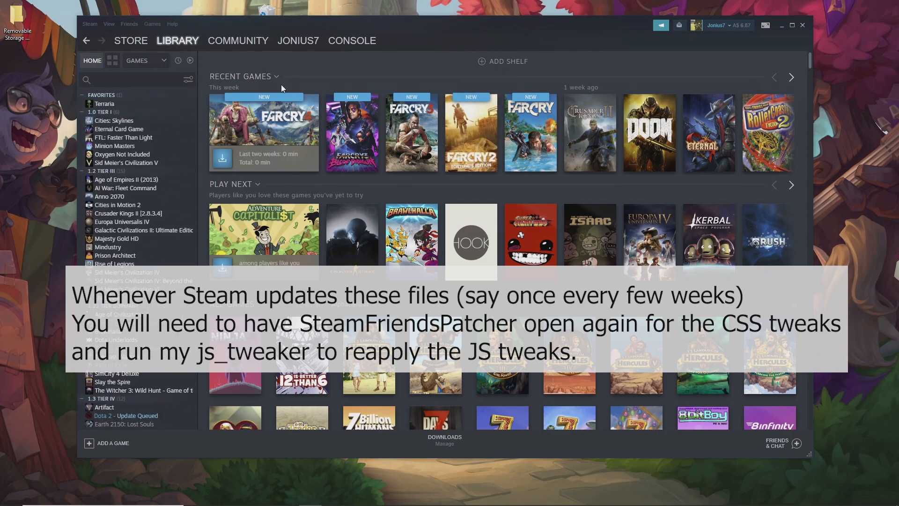
left_click_drag(449, 305, 418, 84)
left_click(505, 64)
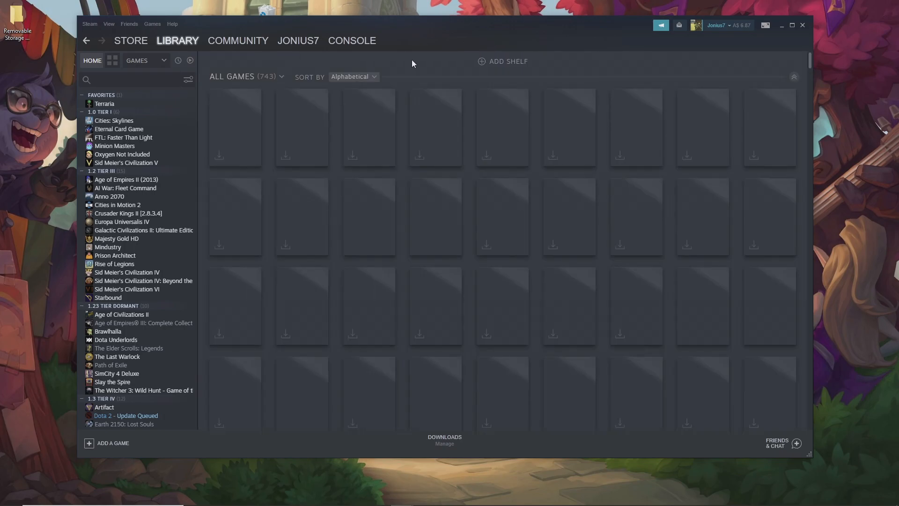
- Try sorting the All Games shelf by Hours Played and by Metacritic Score, and return it to Alphabetical
left_click(356, 77)
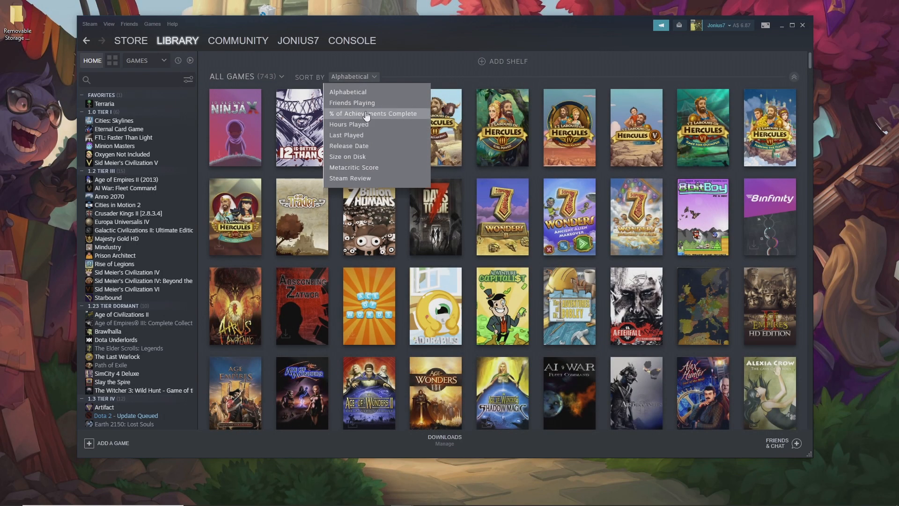
left_click(365, 125)
scroll(482, 149, "down", 5)
scroll(481, 149, "up", 5)
left_click(356, 78)
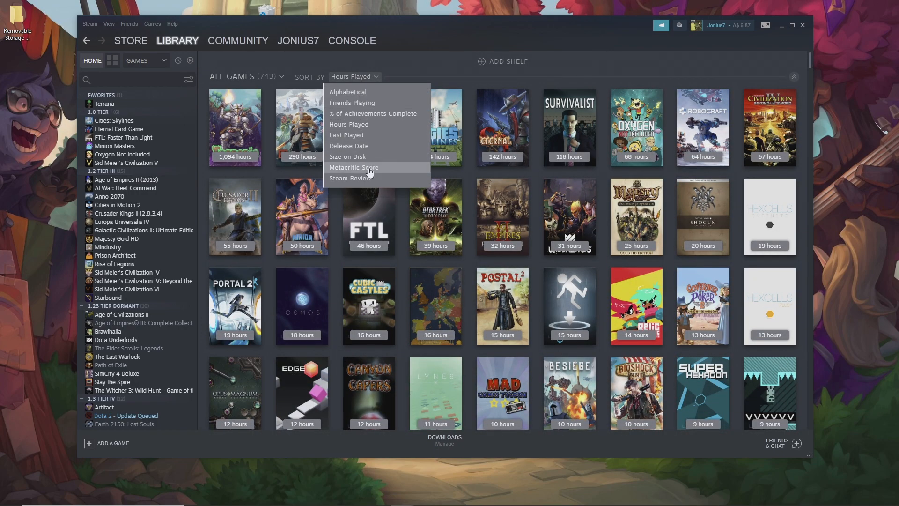
left_click(369, 168)
left_click(358, 77)
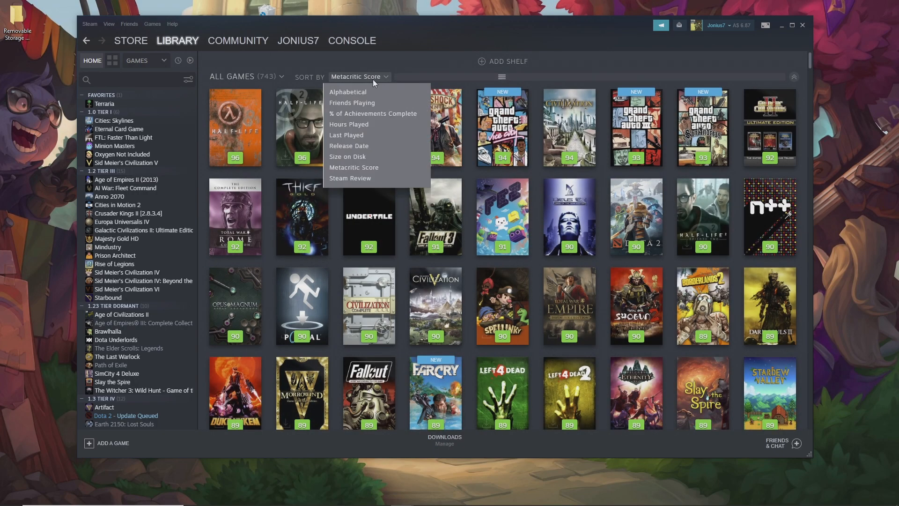
left_click(356, 90)
- Turn off game icons in the left column in Steam's Library settings and apply the change
left_click(89, 24)
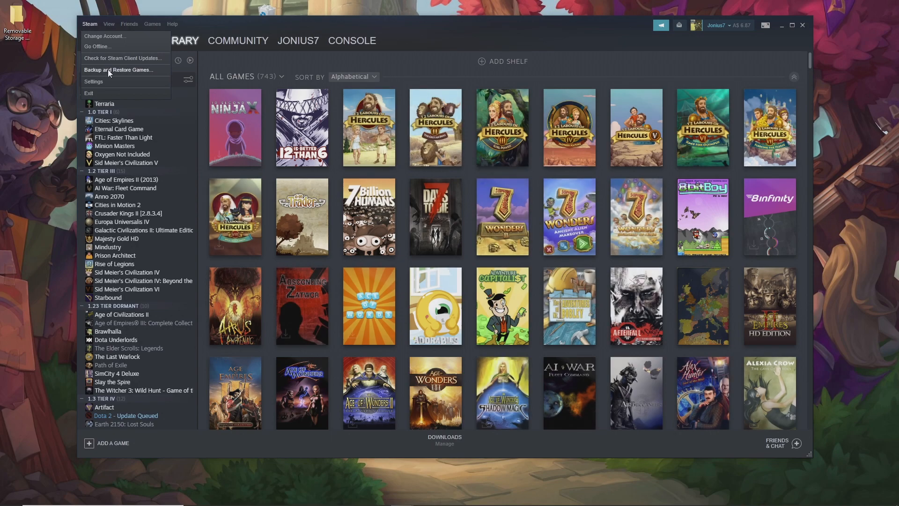
left_click(105, 82)
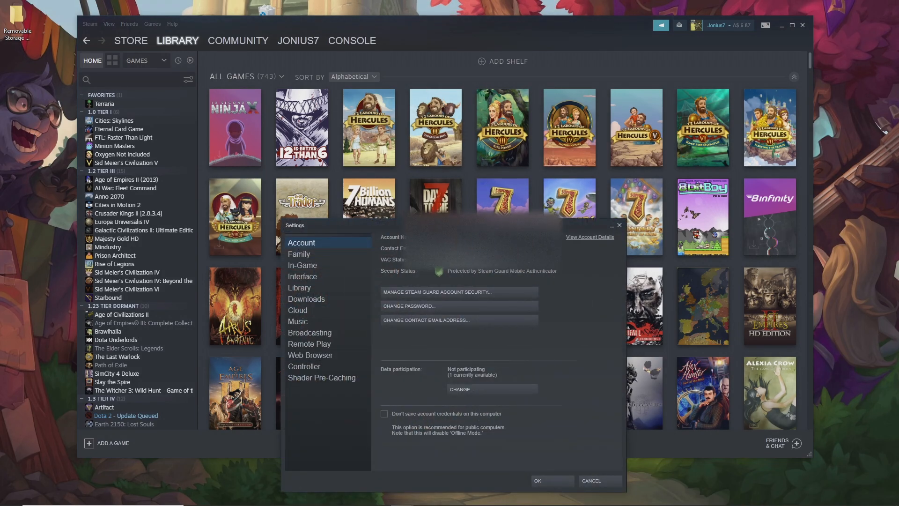
left_click_drag(398, 225, 448, 189)
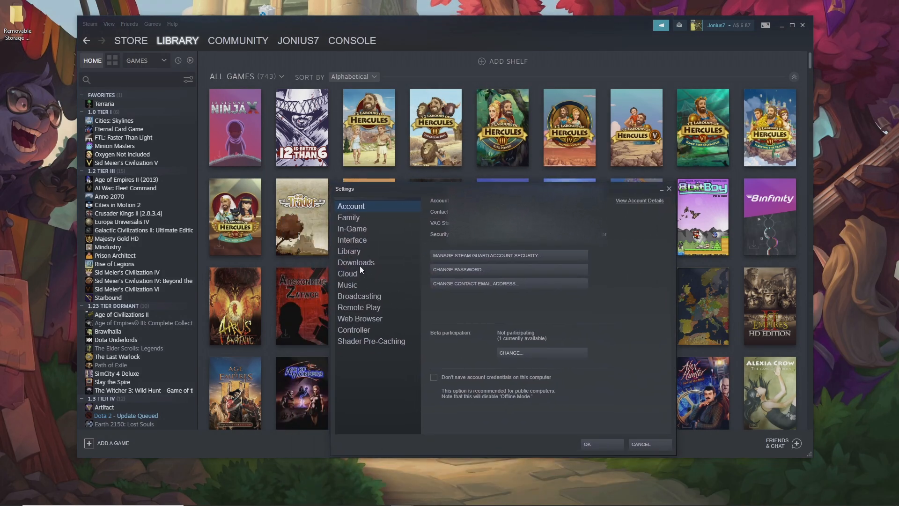
left_click(356, 252)
left_click_drag(566, 194, 571, 221)
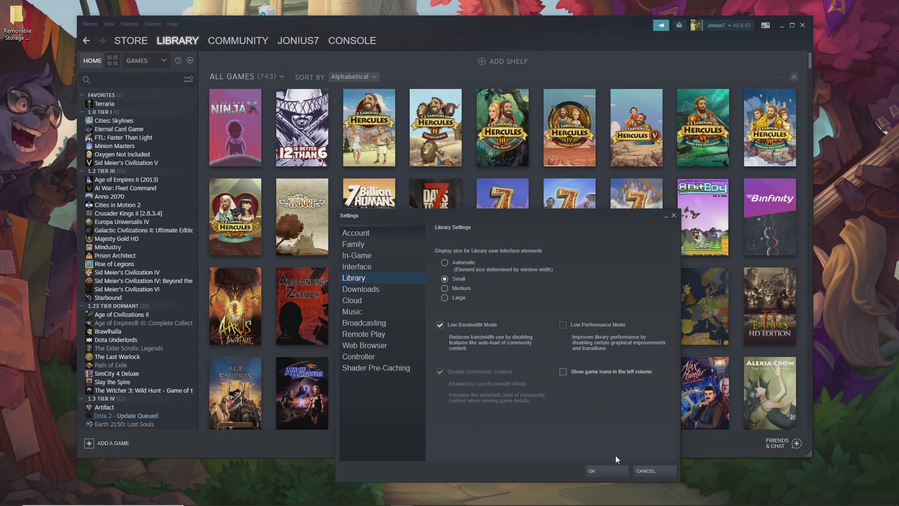
left_click(605, 470)
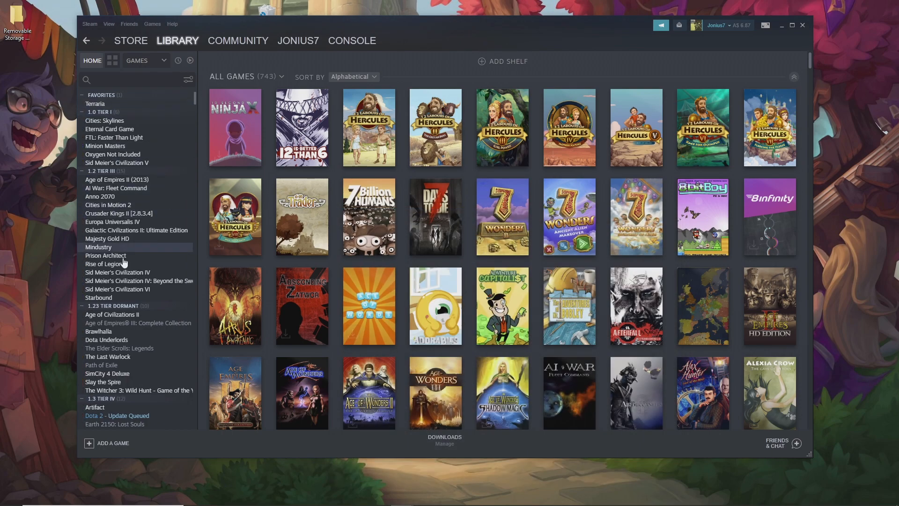
- Reopen Steam's Library settings and turn the left column's game icons back on
left_click(90, 24)
left_click(105, 82)
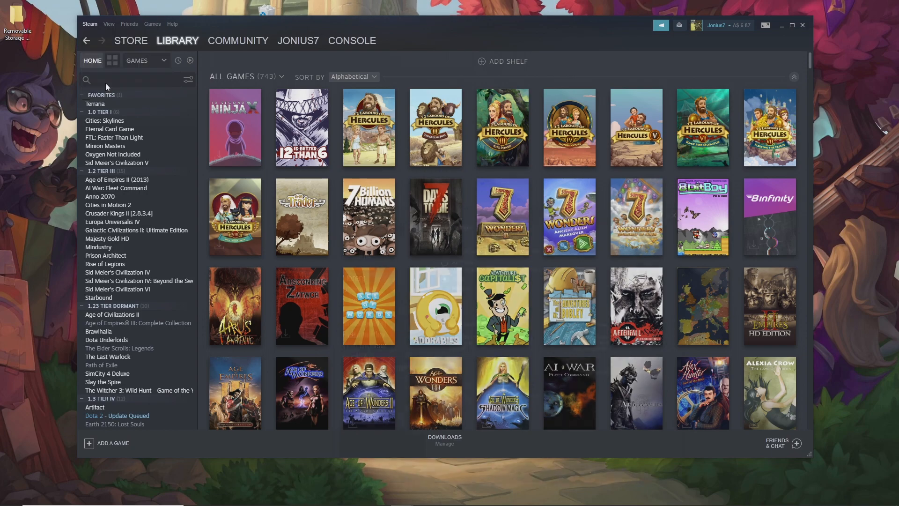
left_click(572, 374)
left_click(605, 471)
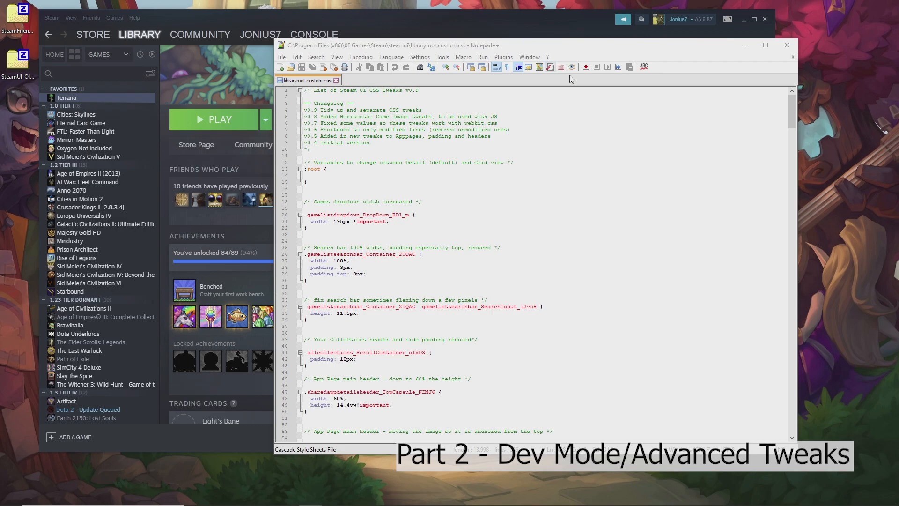
- Glance through libraryroot.custom.css in Notepad++, and minimise both Steam and Notepad++ to reveal the desktop
scroll(534, 262, "down", 6)
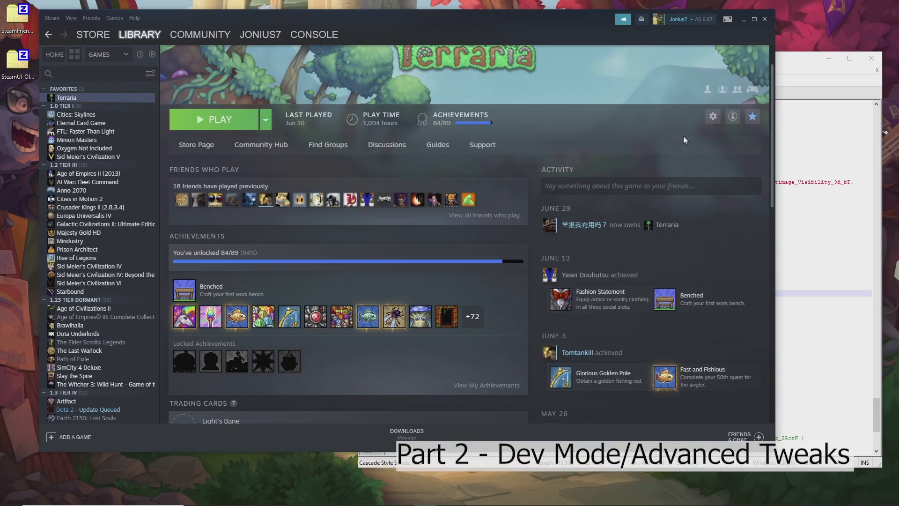
left_click(815, 182)
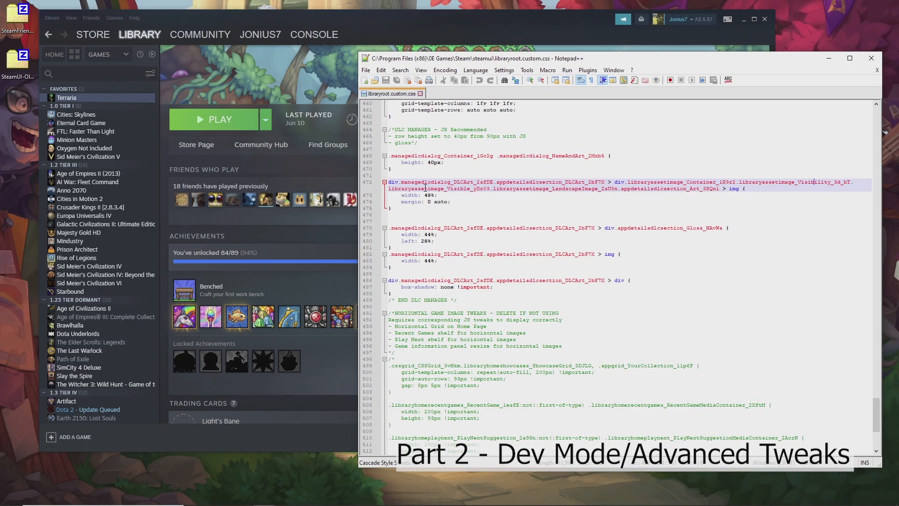
scroll(434, 225, "up", 20)
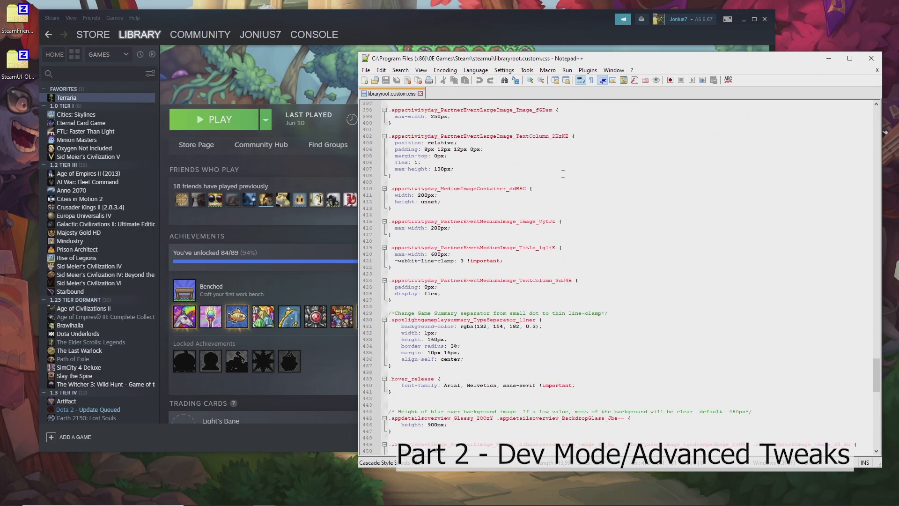
left_click(564, 20)
left_click(745, 20)
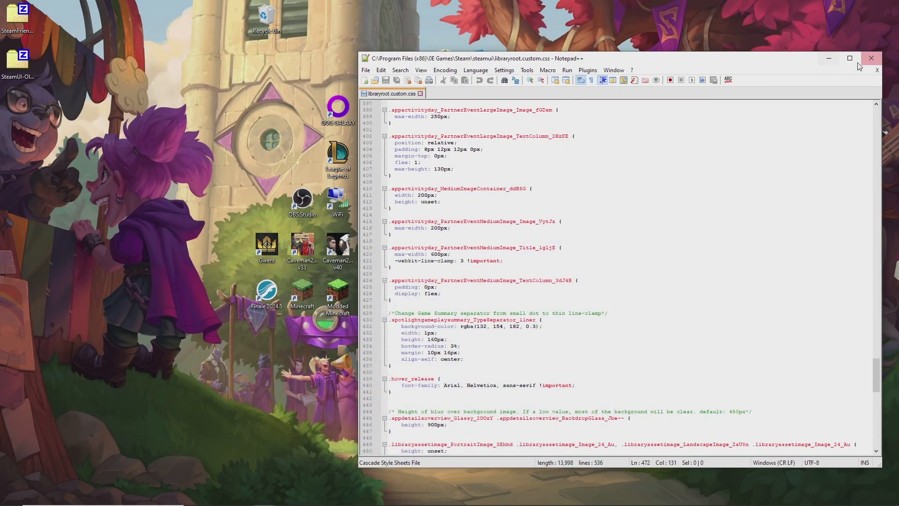
left_click(829, 58)
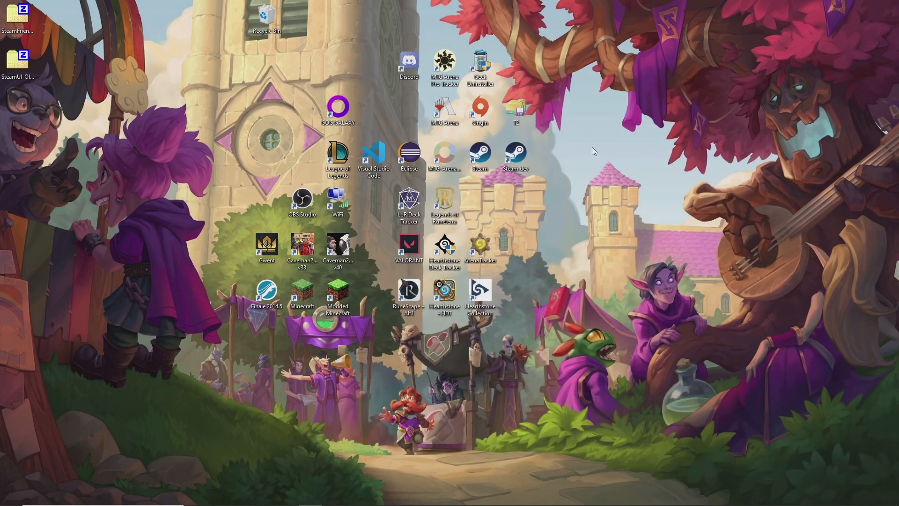
- Set the Steam dev desktop shortcut's target to end with -dev after Steam.exe, and save its properties
right_click(518, 157)
key("Escape")
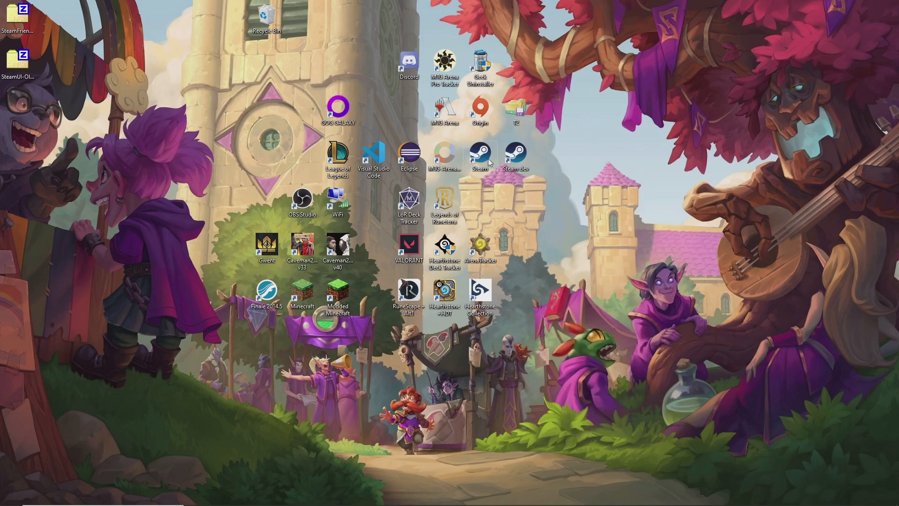
right_click(518, 160)
left_click(567, 427)
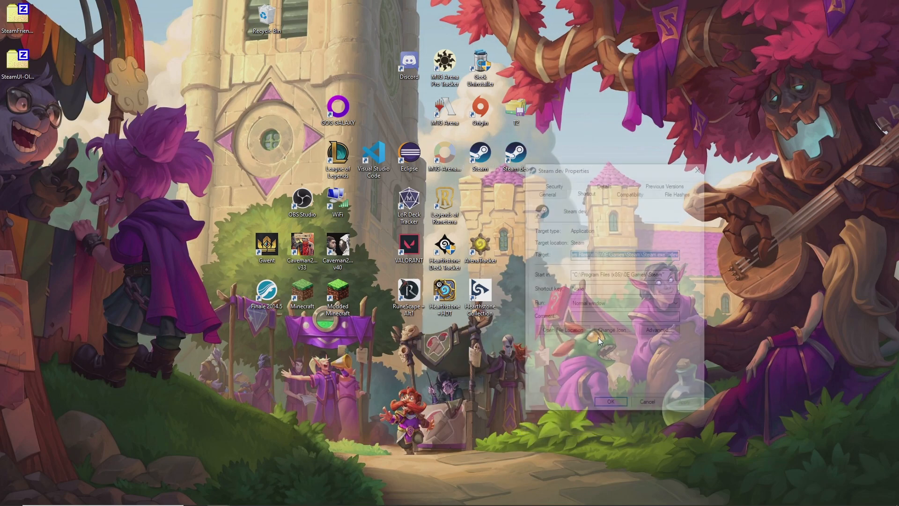
left_click(661, 255)
left_click_drag(602, 254, 686, 257)
left_click(671, 256)
key("BackSpace")
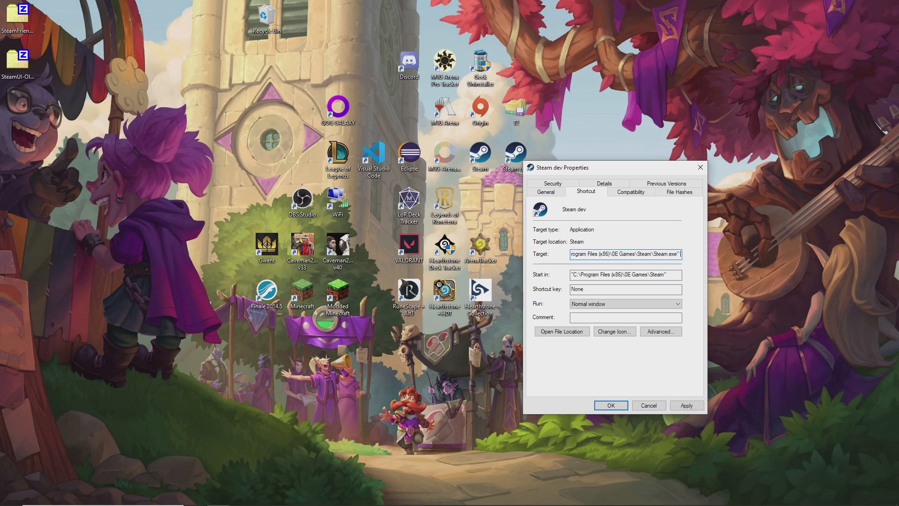
type("-dev")
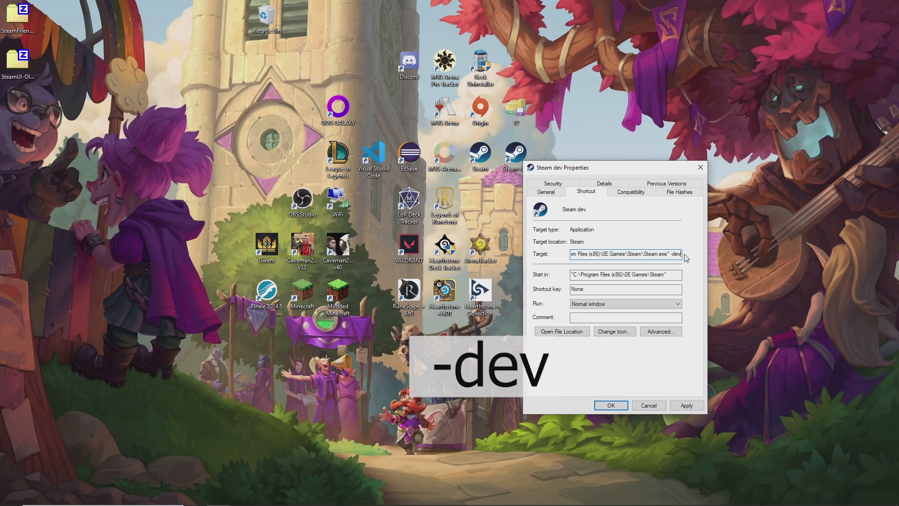
left_click(616, 408)
- Launch Steam with the Steam dev shortcut, view the Console page, and return to the Library
double_click(523, 156)
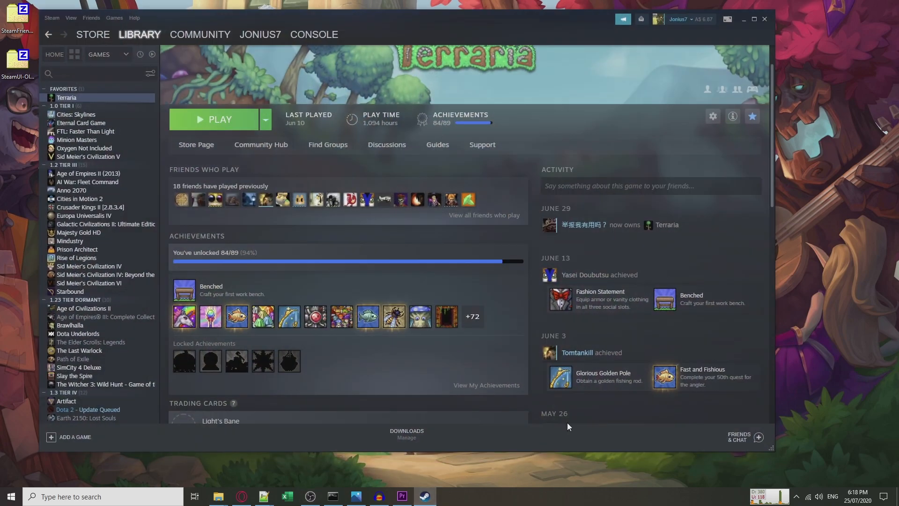
left_click_drag(429, 26, 518, 39)
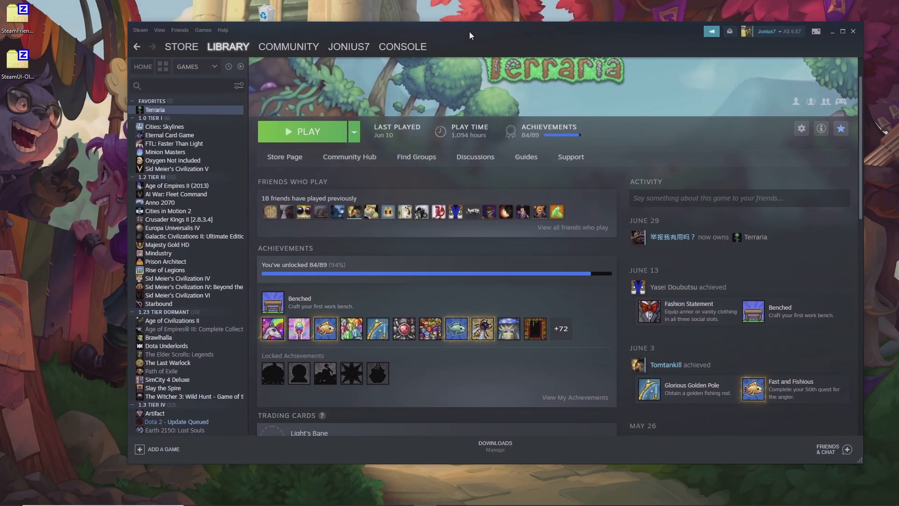
left_click(403, 46)
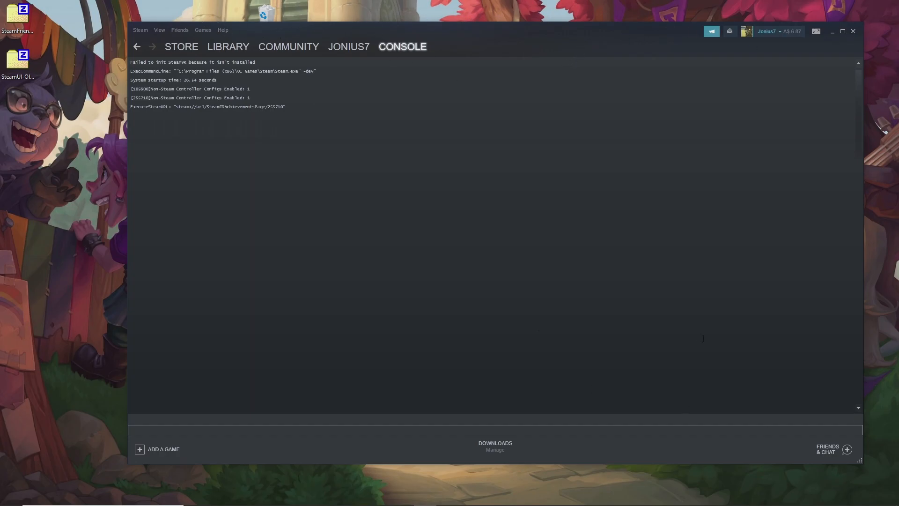
left_click(231, 44)
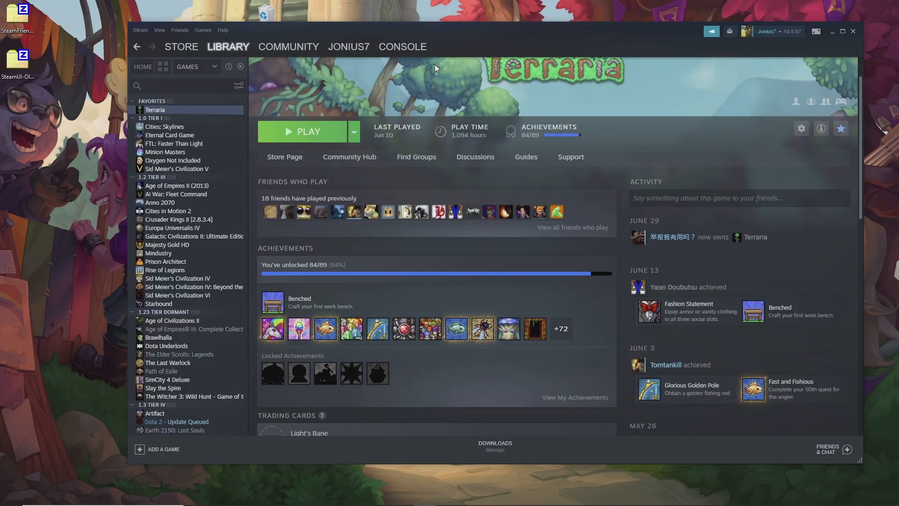
left_click_drag(473, 32, 479, 33)
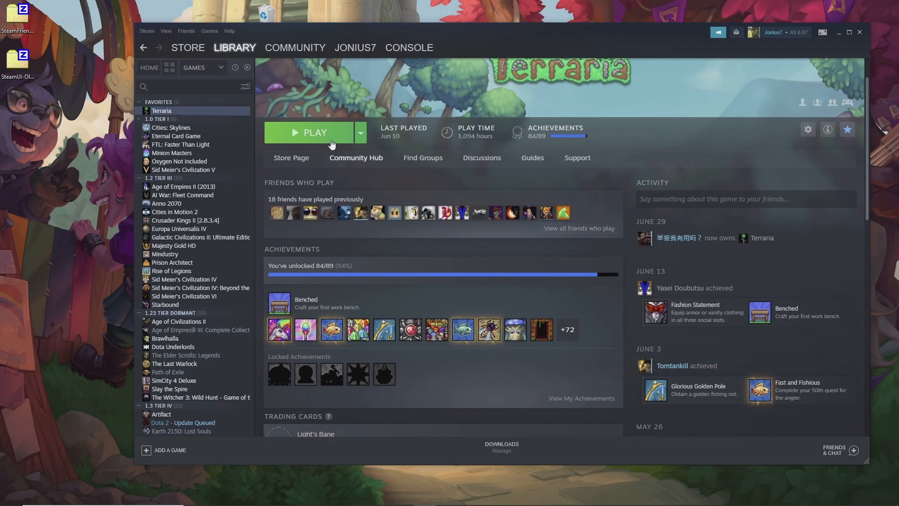
- Open DevTools from the Terraria library page and show its Elements tree, expanding and collapsing the root div
scroll(532, 150, "down", 4)
scroll(567, 160, "up", 5)
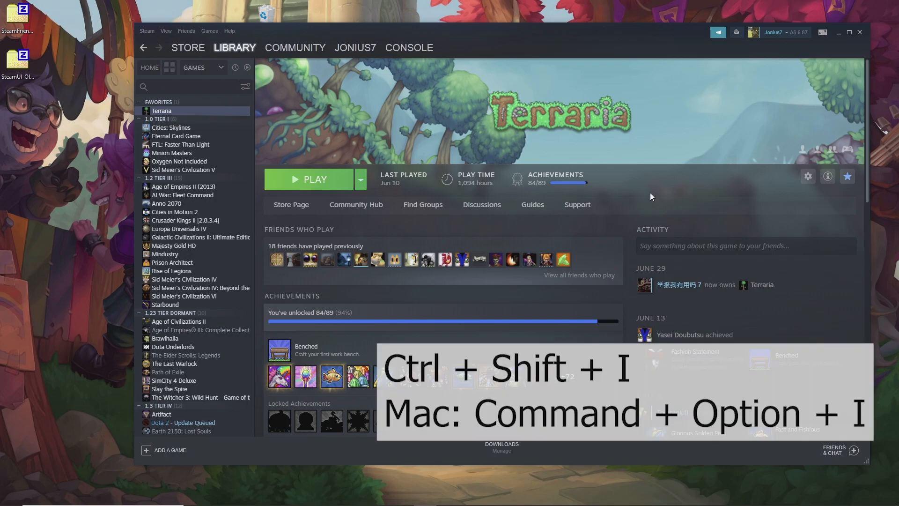
key("ctrl+shift+i")
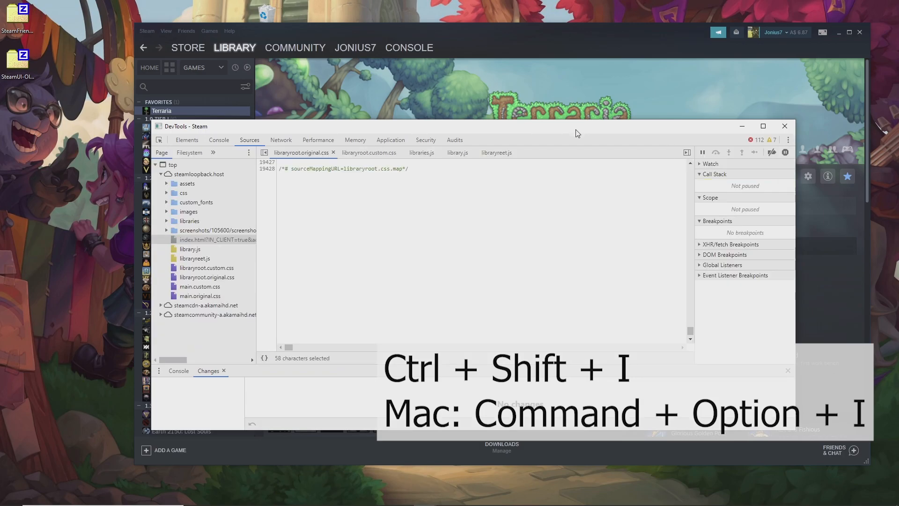
left_click_drag(609, 128, 651, 152)
left_click(229, 163)
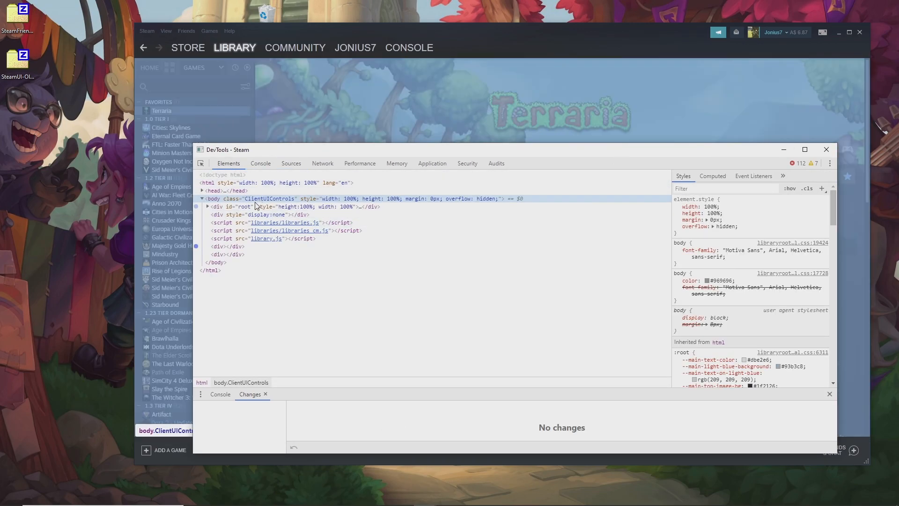
left_click_drag(392, 150, 449, 162)
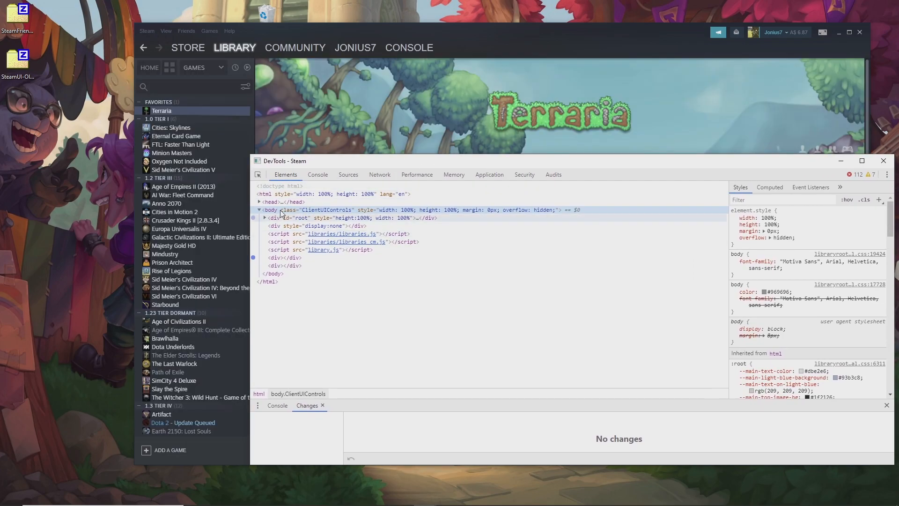
left_click(265, 217)
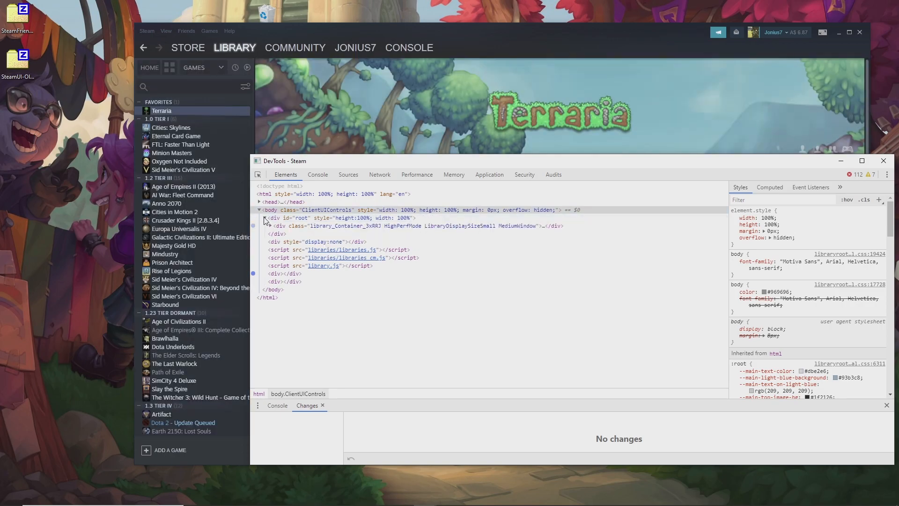
left_click(265, 218)
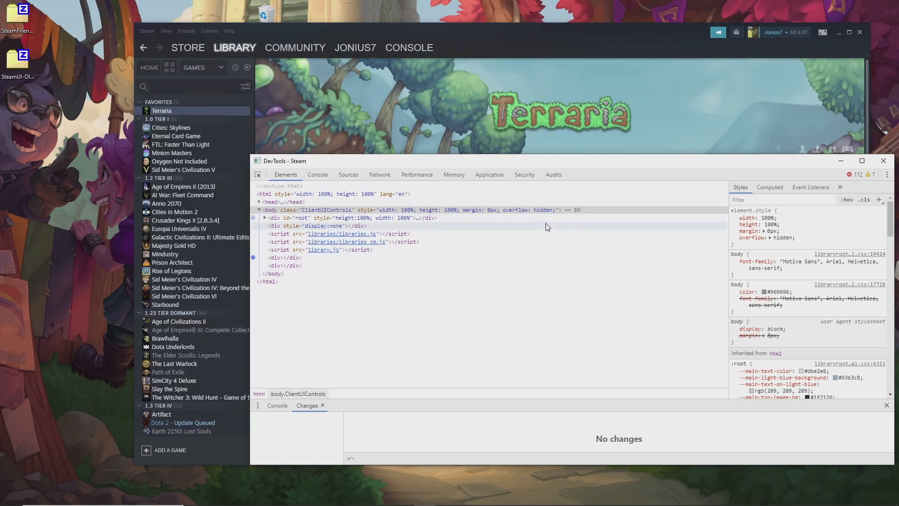
- Bring the Steam window forward and look through the Terraria page down to its trading cards and screenshots
left_click_drag(635, 33, 541, 20)
scroll(570, 205, "down", 2)
scroll(361, 191, "down", 3)
scroll(368, 194, "up", 3)
scroll(273, 199, "down", 6)
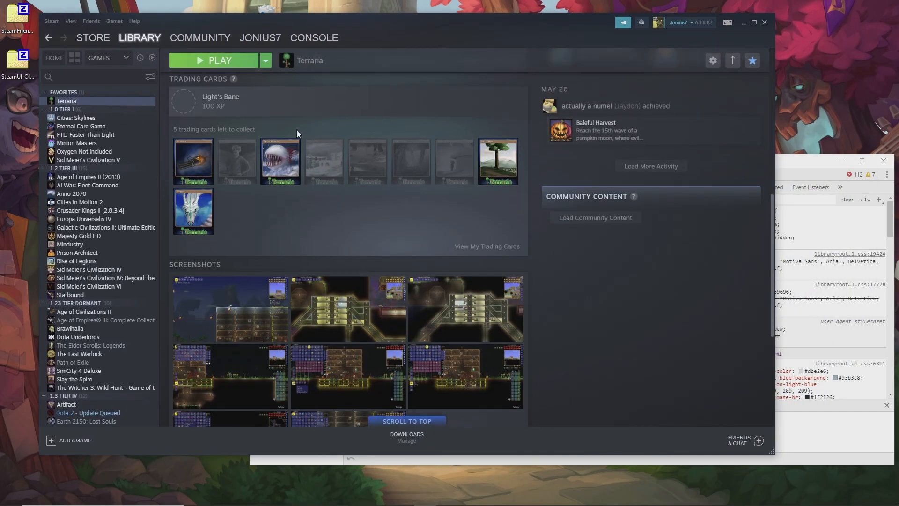
scroll(243, 185, "up", 1)
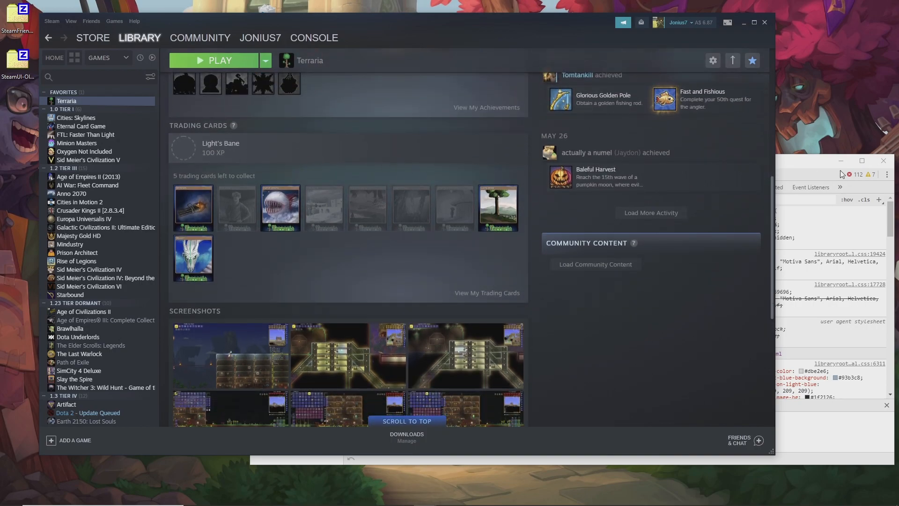
- Inspect the Trading Cards section of the Terraria page and add a new style rule for it with display: none
left_click(807, 173)
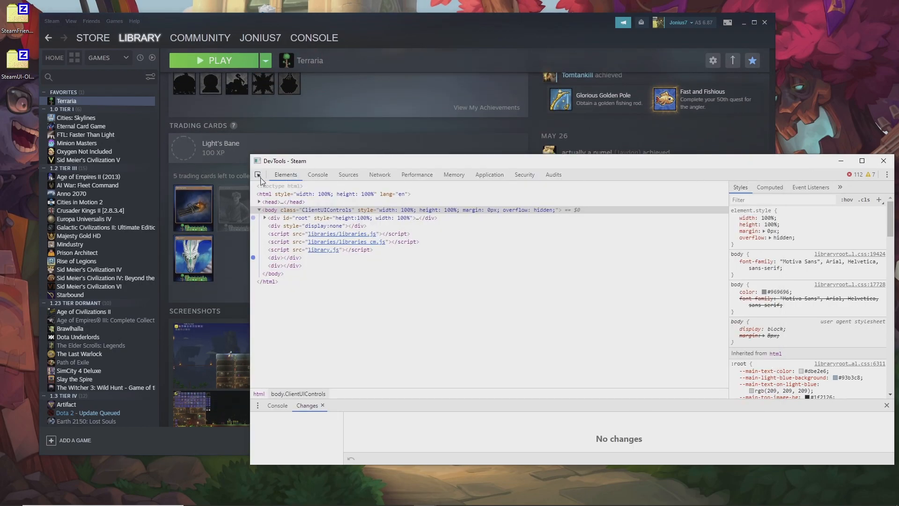
left_click(290, 133)
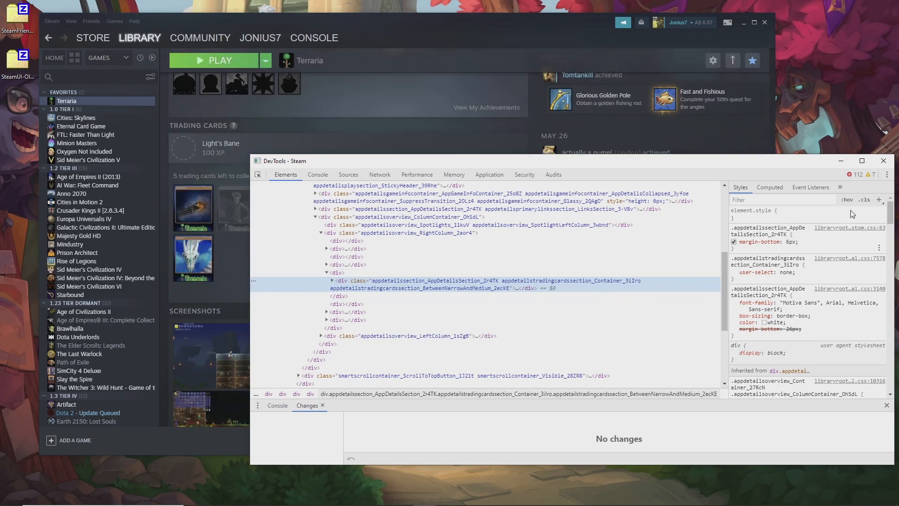
left_click(880, 201)
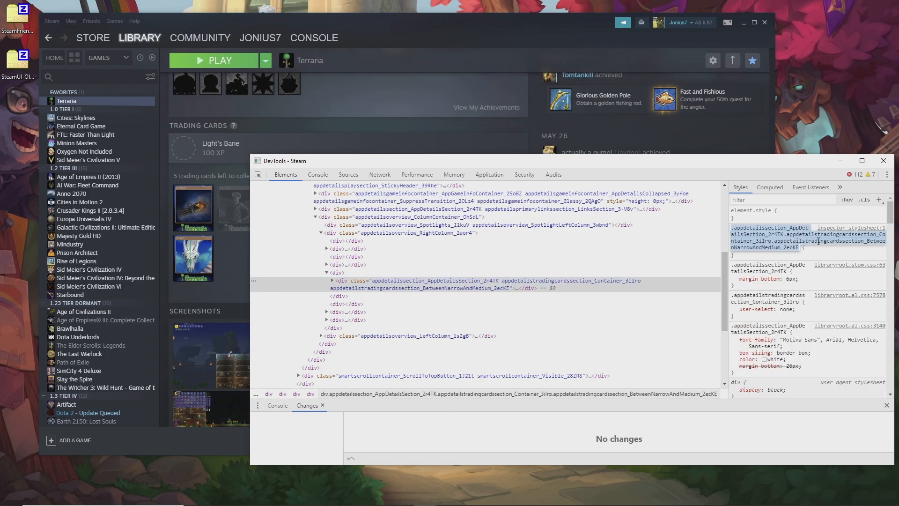
key("Return")
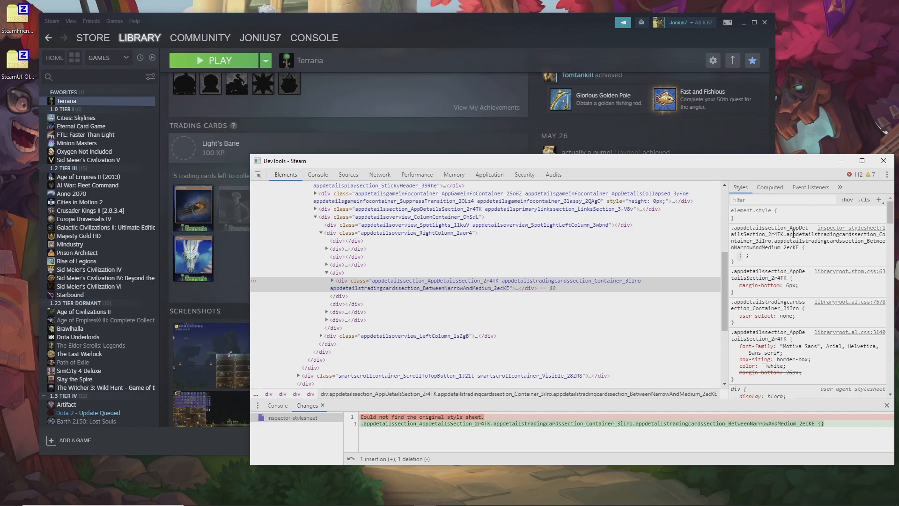
type("disp")
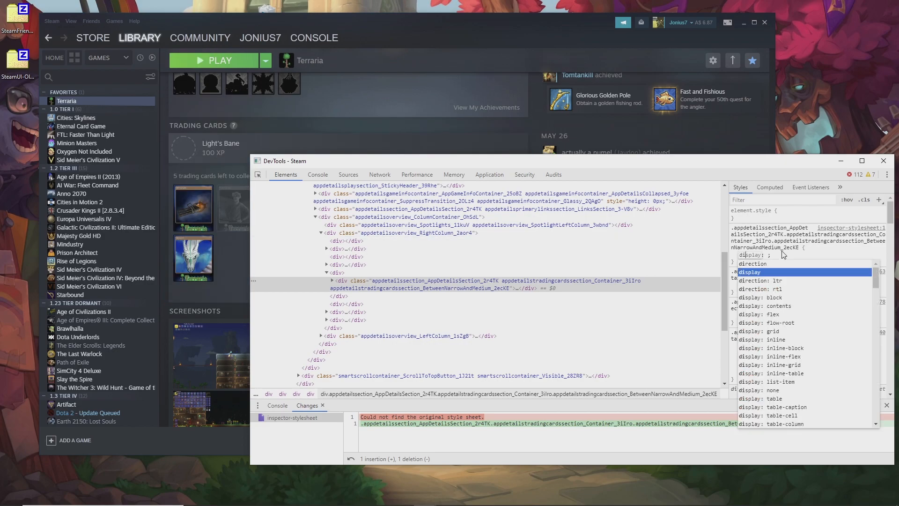
type("lay")
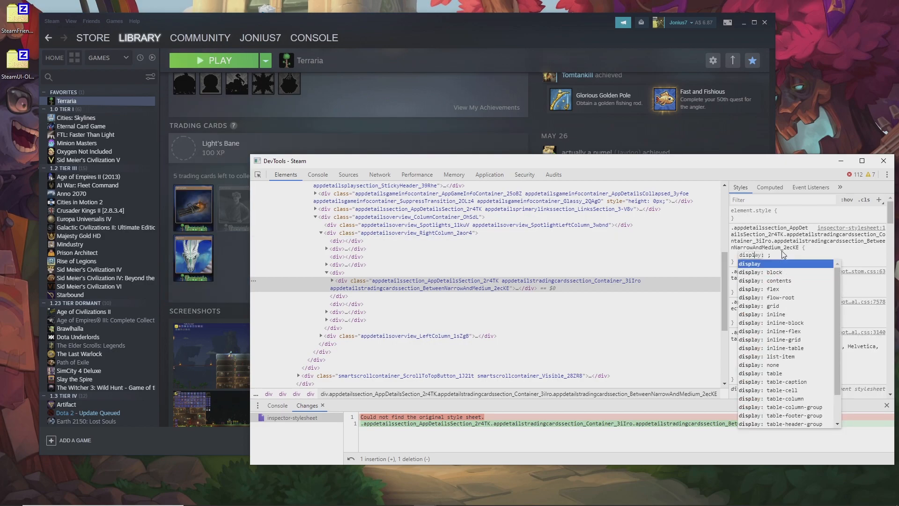
key("Tab")
type("none")
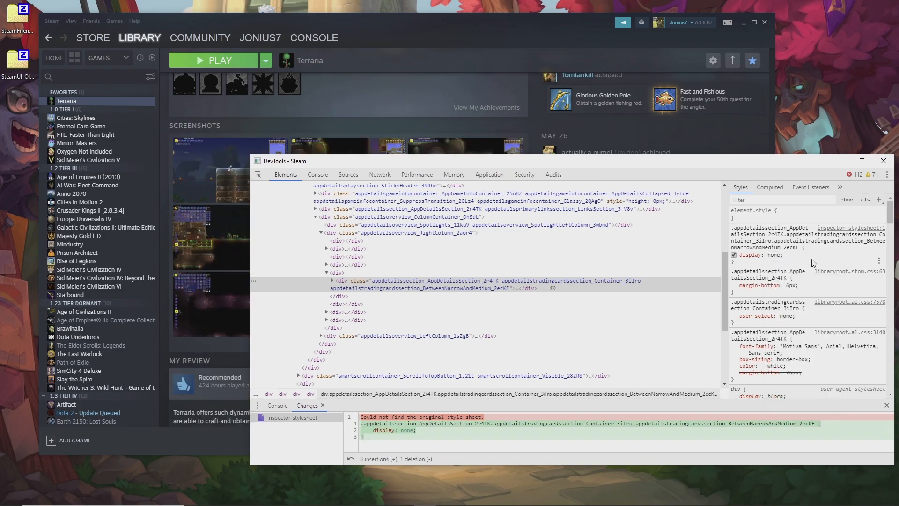
- Move the DevTools window aside and look through the Terraria page in Steam to check its layout without trading cards
left_click_drag(685, 160, 678, 188)
left_click(465, 96)
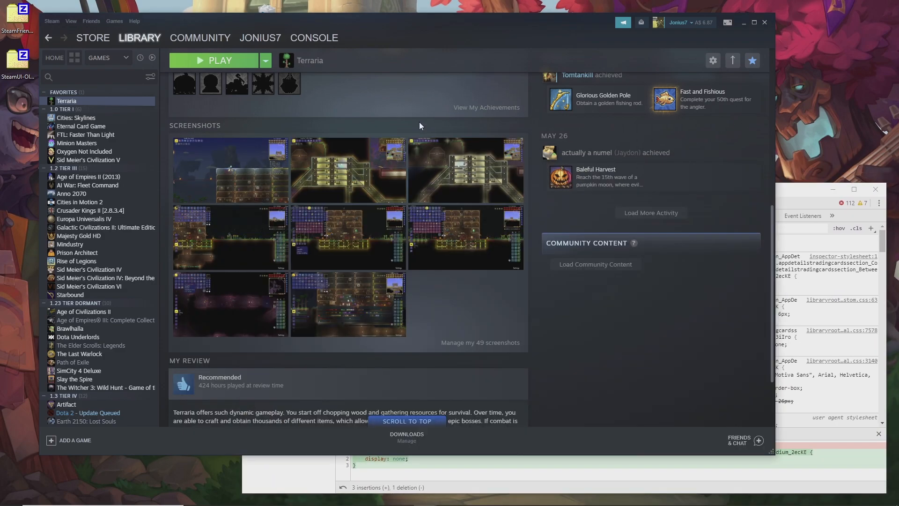
scroll(450, 246, "down", 2)
scroll(451, 246, "up", 8)
scroll(458, 248, "down", 1)
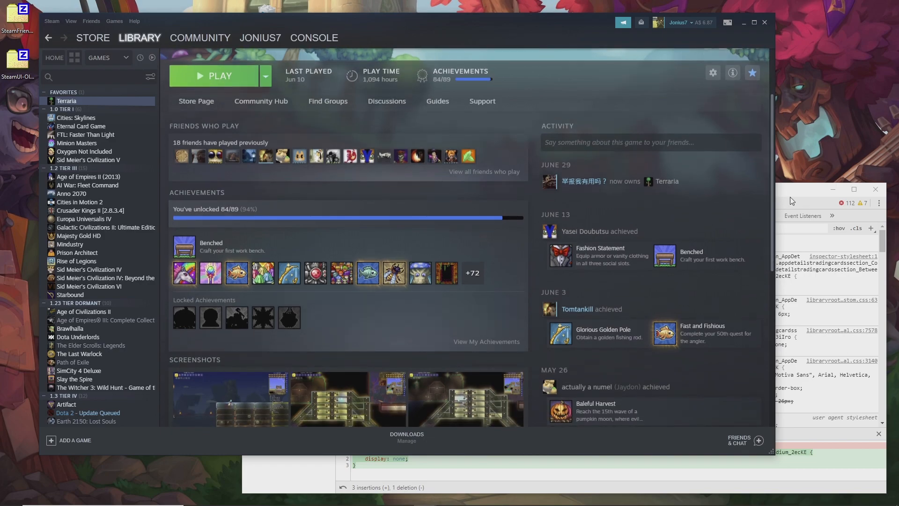
- Copy the trading cards display: none rule into libraryroot.custom.css above the .hover_release rule, and undo the paste
left_click(788, 198)
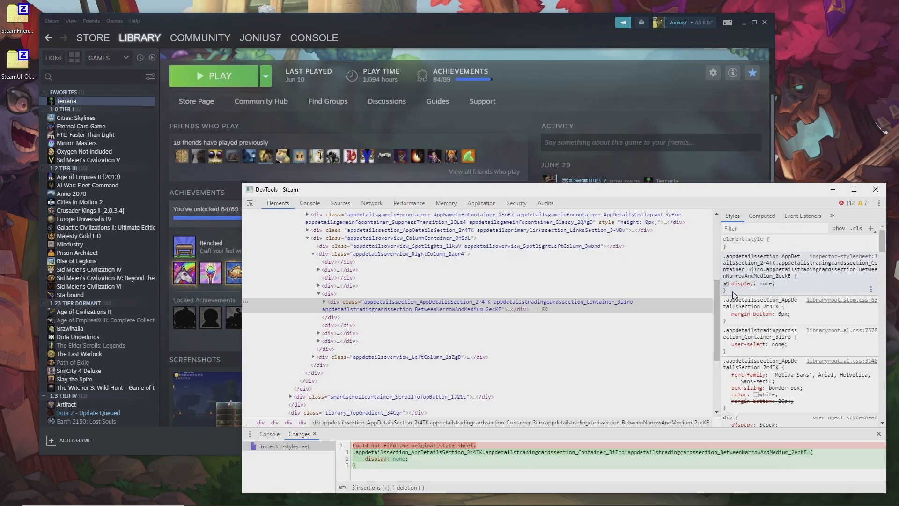
left_click_drag(736, 297, 724, 258)
key("ctrl+c")
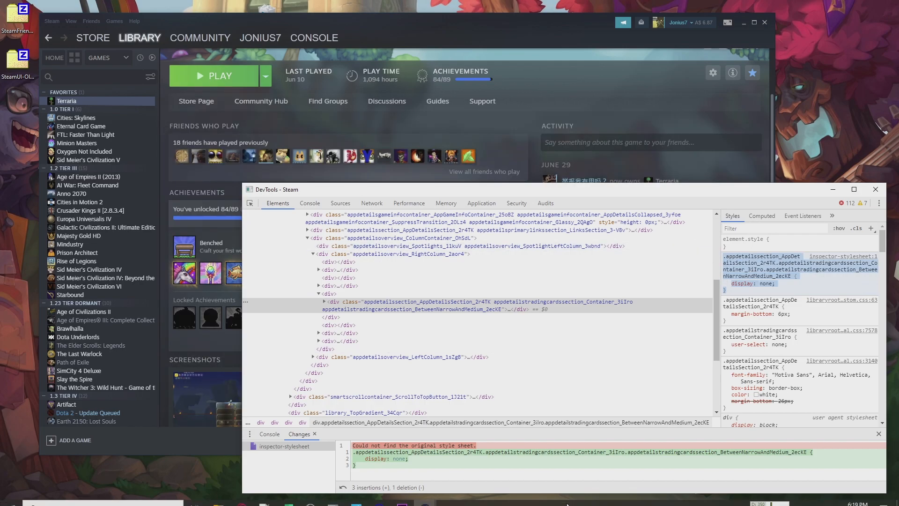
mouse_move(264, 496)
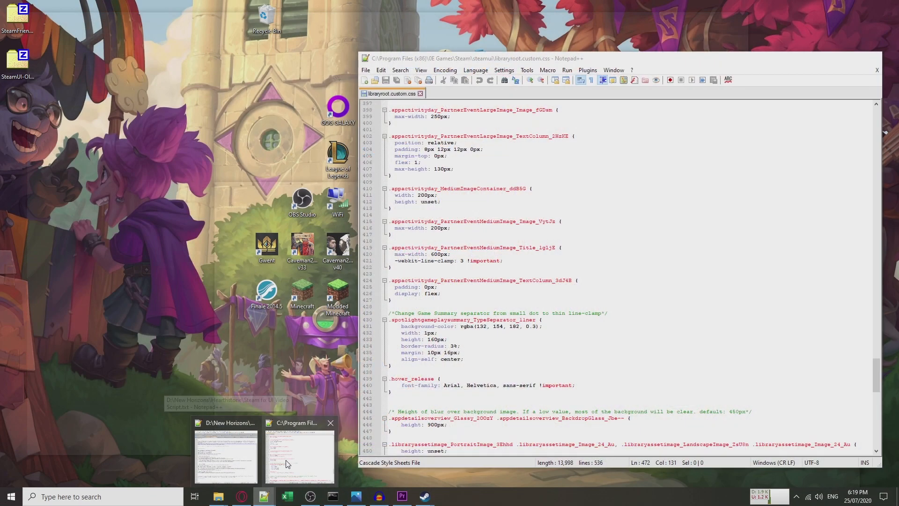
left_click(299, 457)
left_click(415, 353)
left_click(415, 373)
key("ctrl+v")
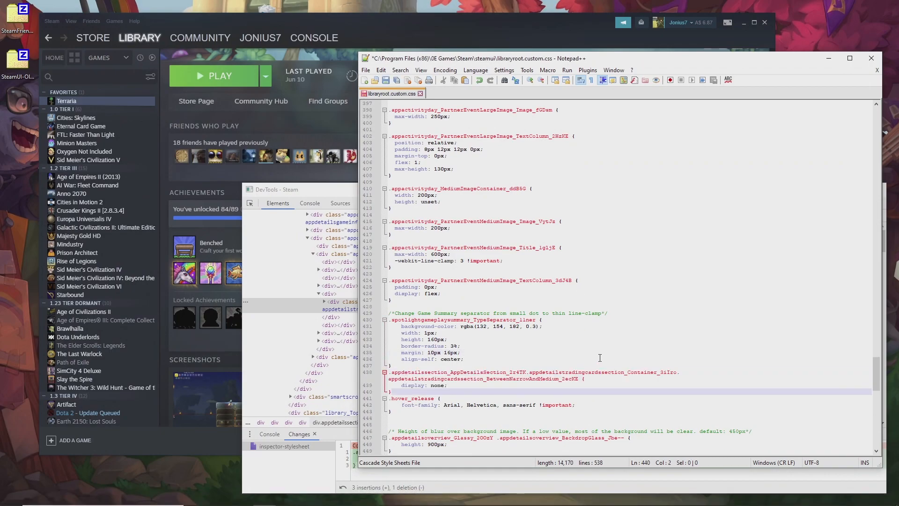
key("ctrl+z")
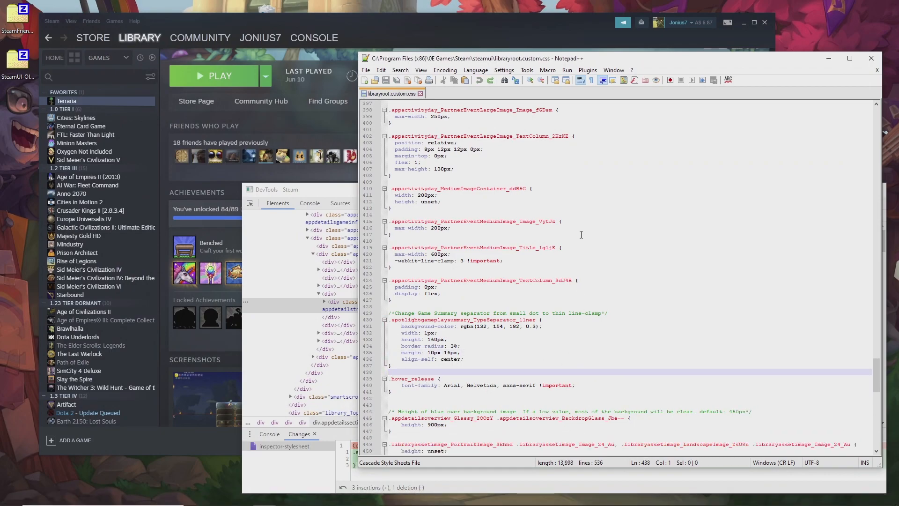
- Inspect the Discussions link on the FTL page and bring its element and styles in DevTools to the front
left_click_drag(347, 194, 356, 170)
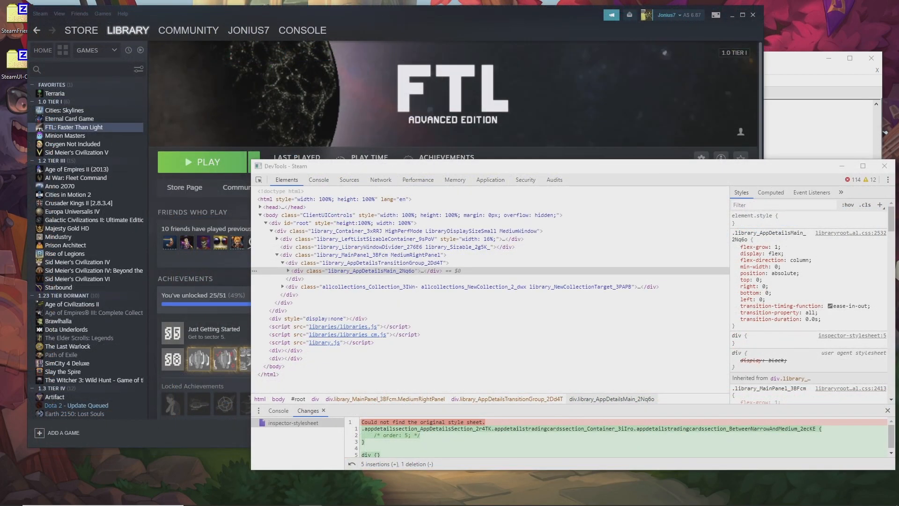
left_click(546, 13)
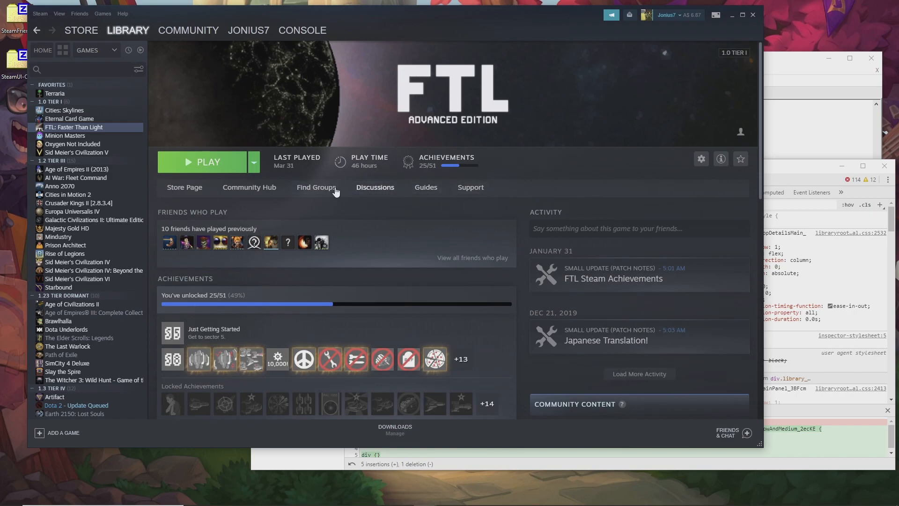
left_click(800, 171)
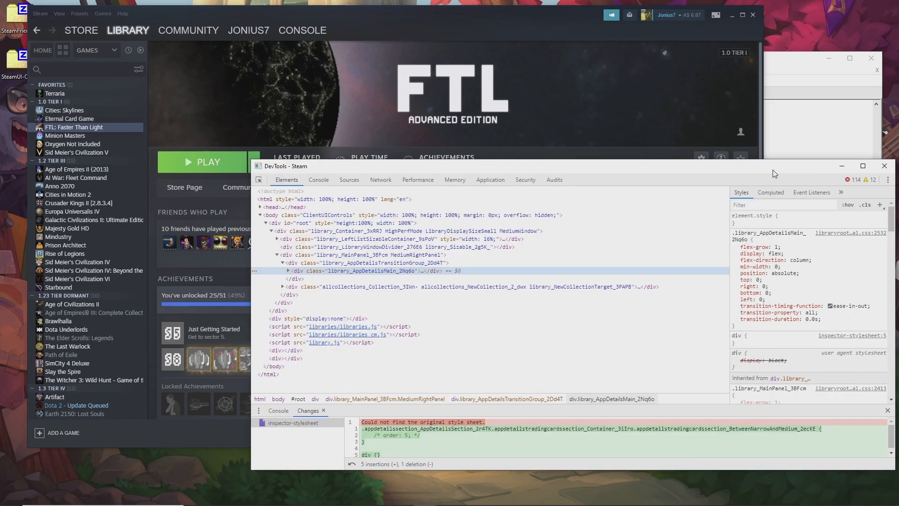
left_click_drag(292, 168, 295, 208)
left_click(262, 220)
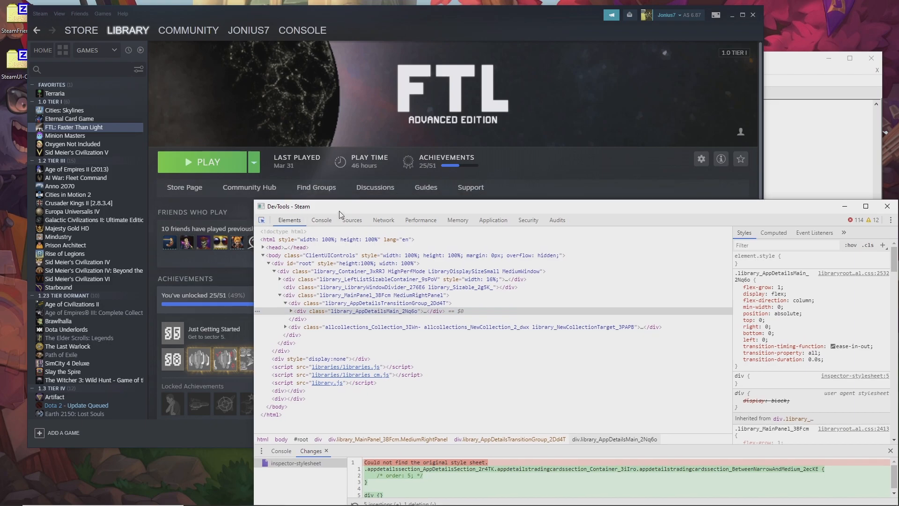
left_click(377, 187)
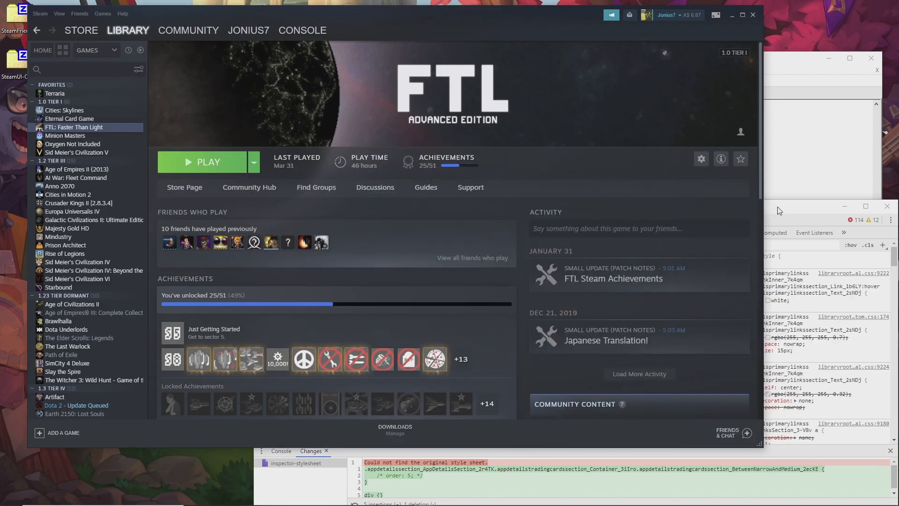
left_click_drag(773, 210, 782, 208)
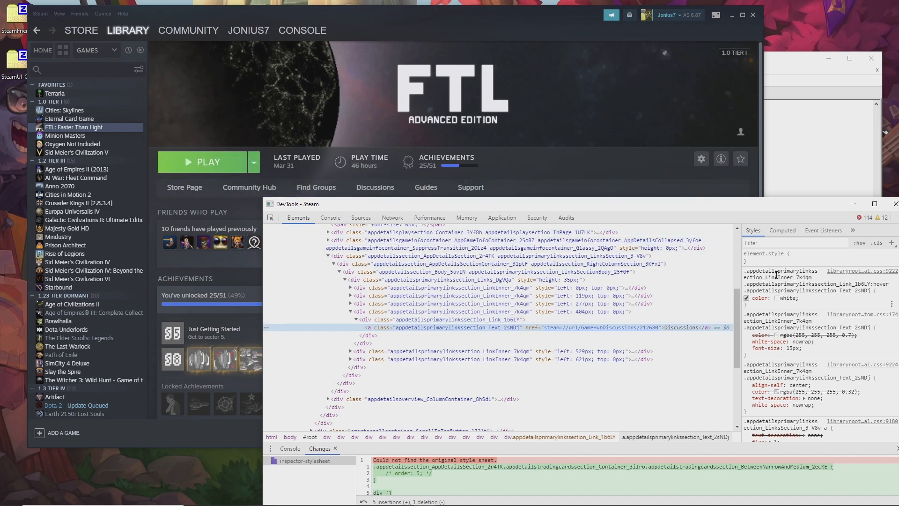
- Set the color in the Discussions link's hover rule to red
left_click(783, 298)
type("red")
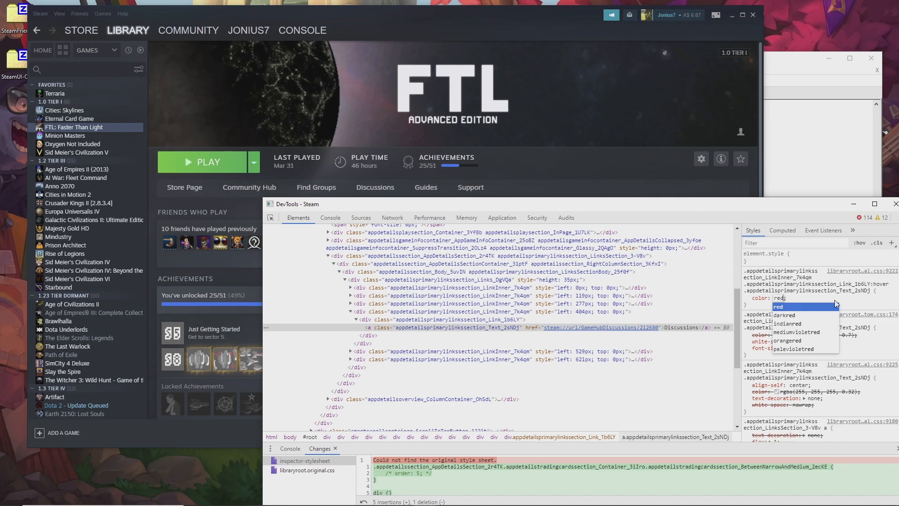
key("Return")
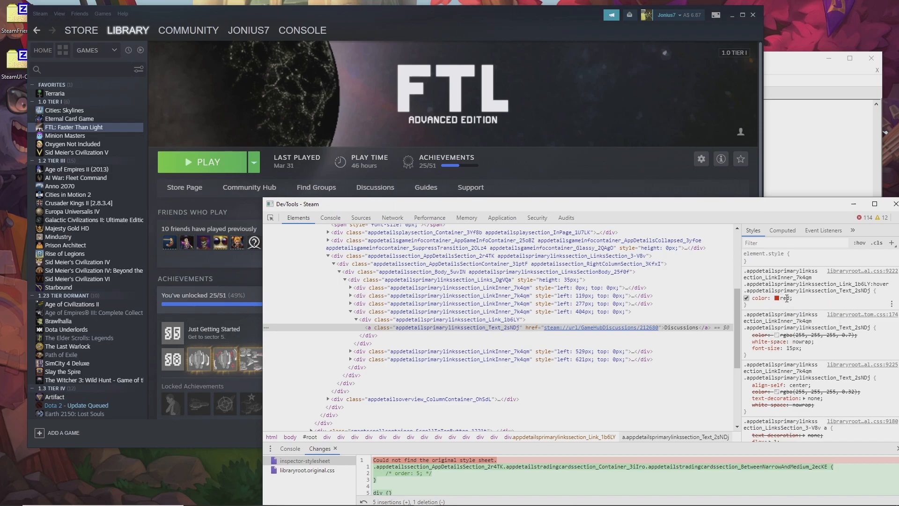
- Select the Discussions link's anchor element again and set its libraryroot.custom.css text color to rgba(255, 0, 255, 0.7)
left_click(500, 321)
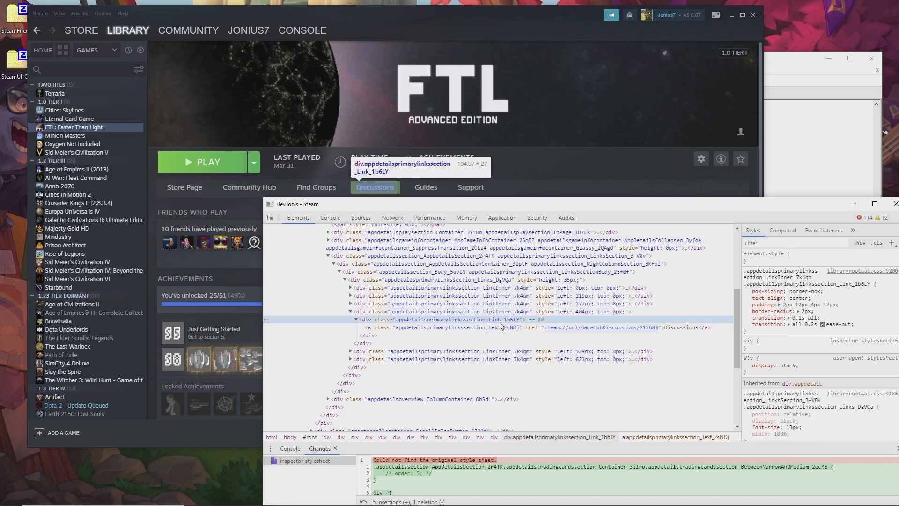
left_click(501, 326)
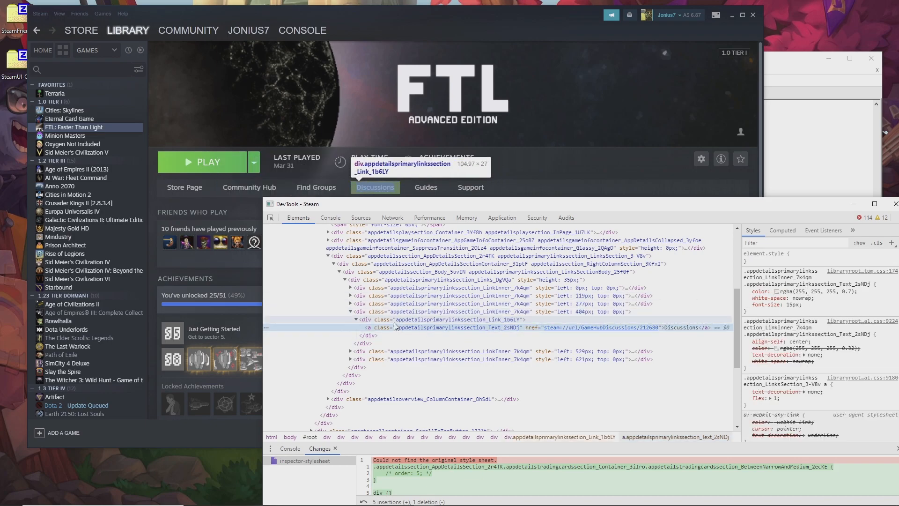
left_click(800, 291)
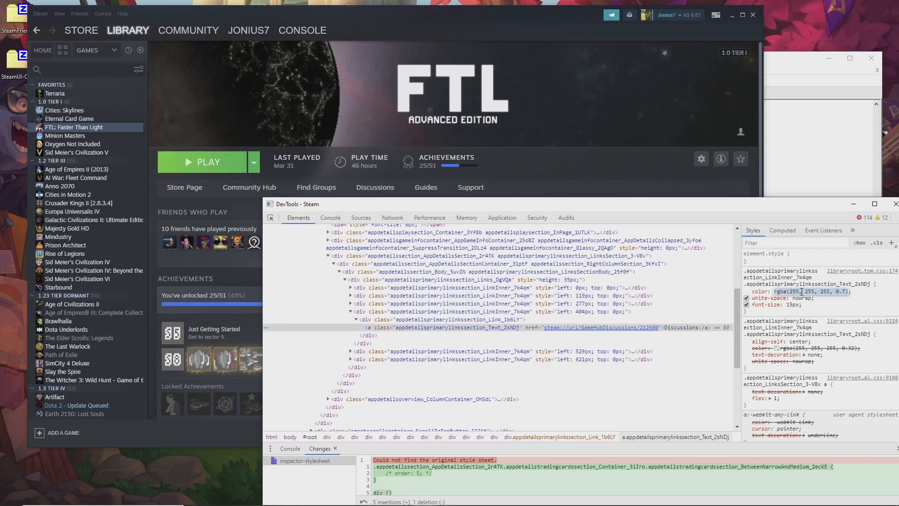
left_click(800, 290)
mouse_move(799, 291)
left_mouse_down()
mouse_move(792, 291)
mouse_move(805, 293)
left_mouse_up()
type("0")
key("Return")
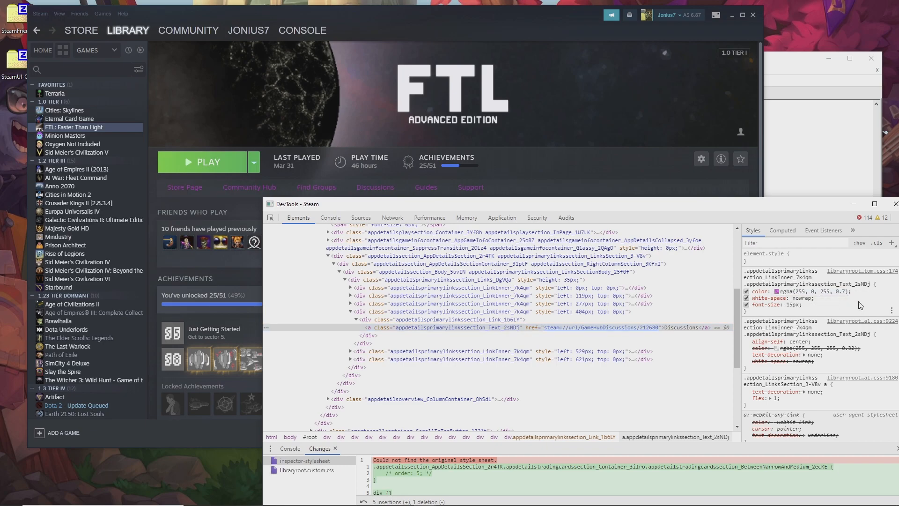
- Change the link text color with the color picker to green, rgba(63, 255, 0, 0.7)
left_click_drag(698, 206, 631, 240)
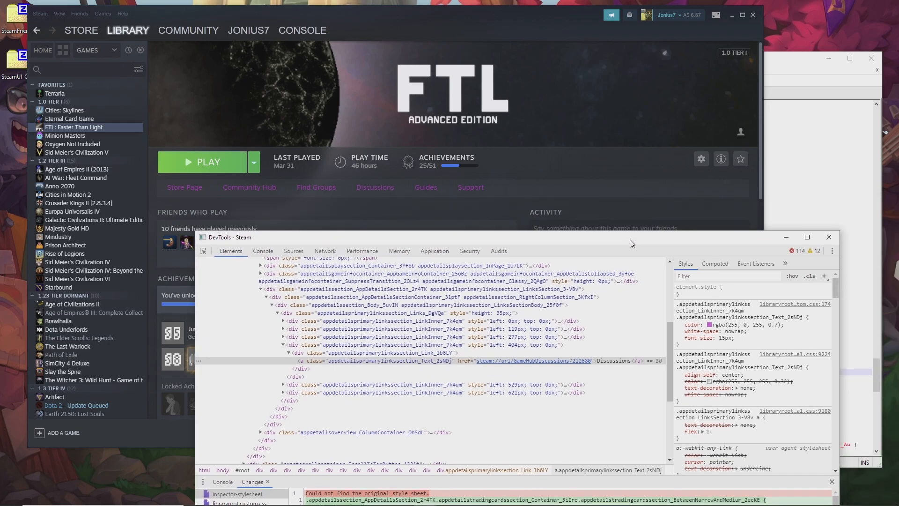
left_click(710, 325)
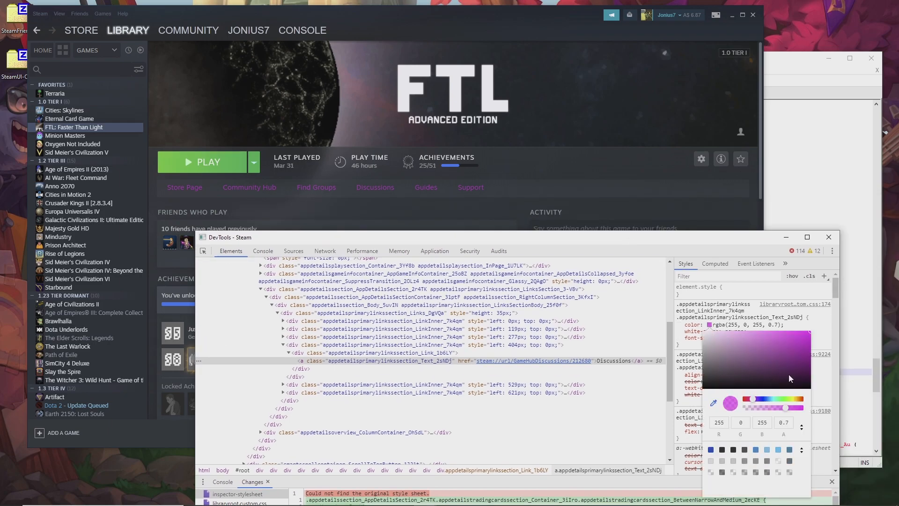
left_click(783, 400)
mouse_move(782, 401)
left_mouse_down()
mouse_move(775, 401)
mouse_move(787, 401)
left_mouse_up()
left_click(712, 330)
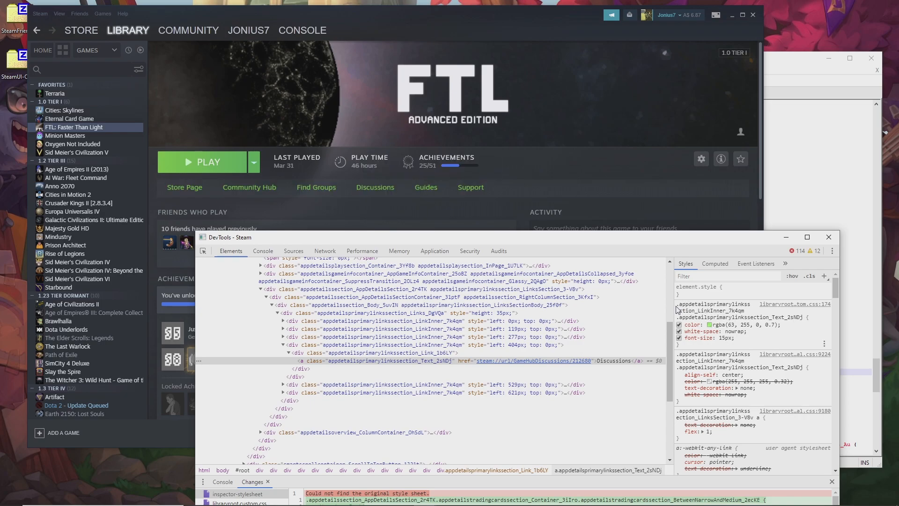
- Copy the whole link text rule from DevTools and paste it into libraryroot.custom.css in Notepad++, above the .hover_release rule
left_click_drag(677, 307, 723, 349)
key("ctrl+c")
key("alt+Tab")
left_click(452, 378)
left_click(449, 371)
key("ctrl+v")
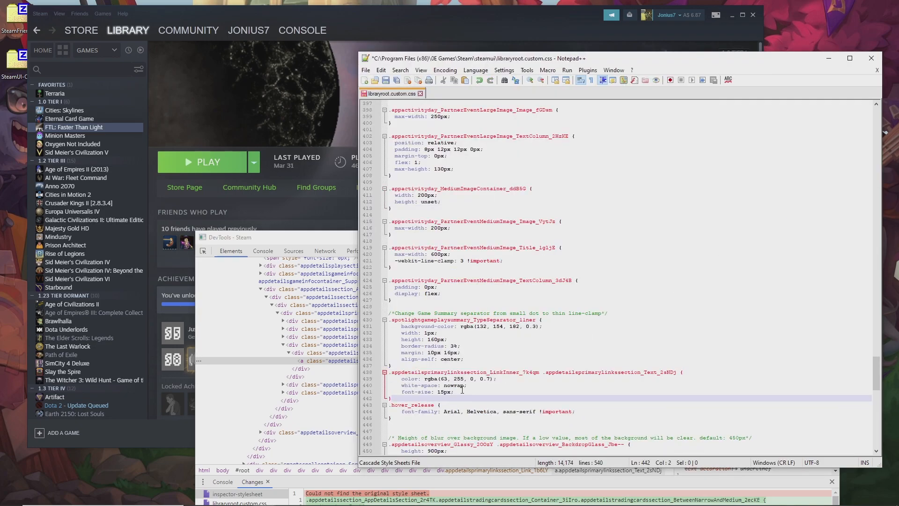
- Try trimming the pasted rule by deleting its white-space and font-size lines, and undo these edits
left_click_drag(465, 390, 366, 387)
key("BackSpace")
key("BackSpace")
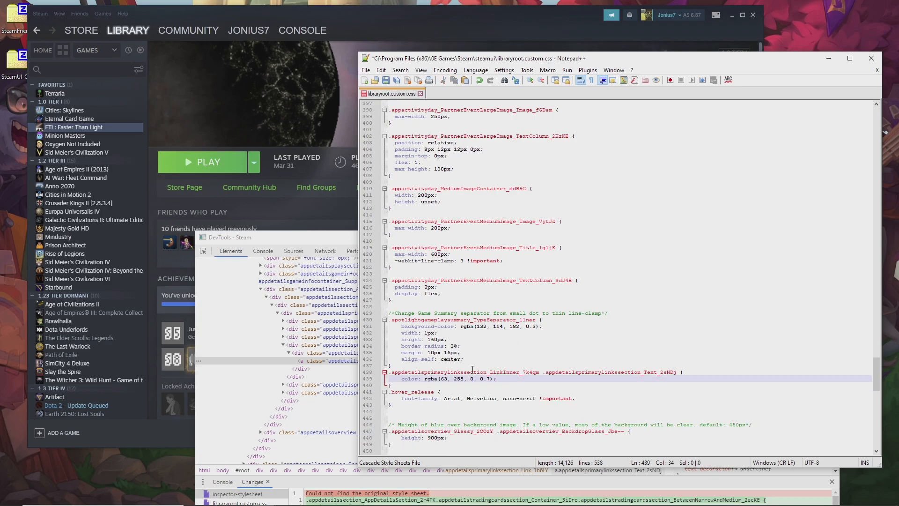
key("Return")
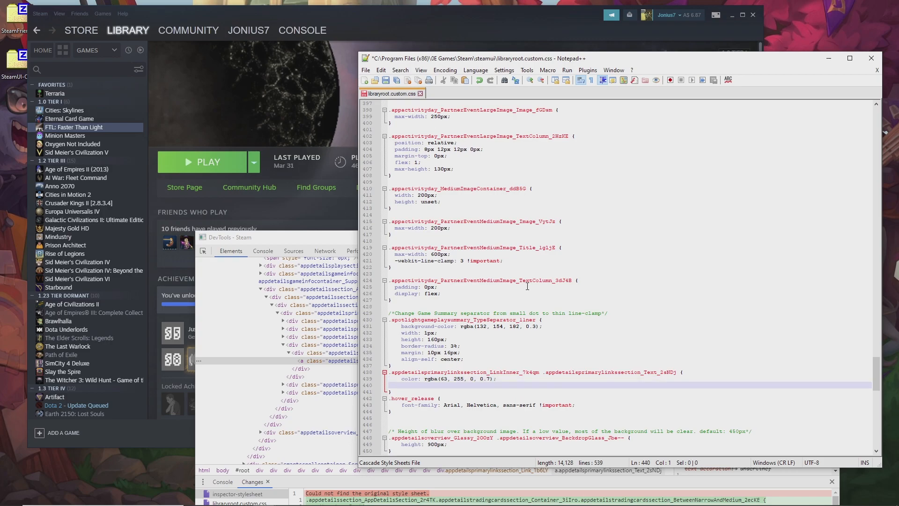
key("ctrl+z")
key("ctrl+z")
key("ctrl+z")
key("ctrl+z")
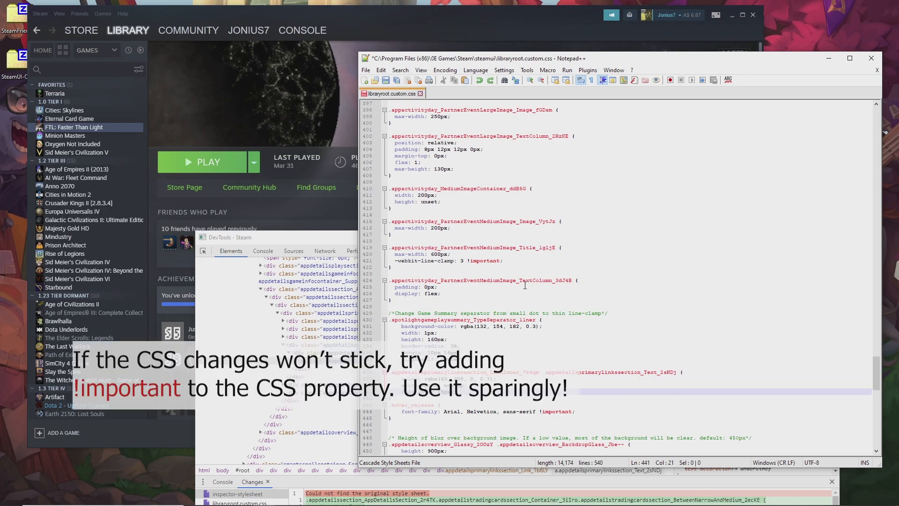
- Look at the recolored links on the FTL page in Steam and bring the DevTools window back in front
left_click_drag(307, 238, 330, 175)
left_click_drag(406, 16, 426, 18)
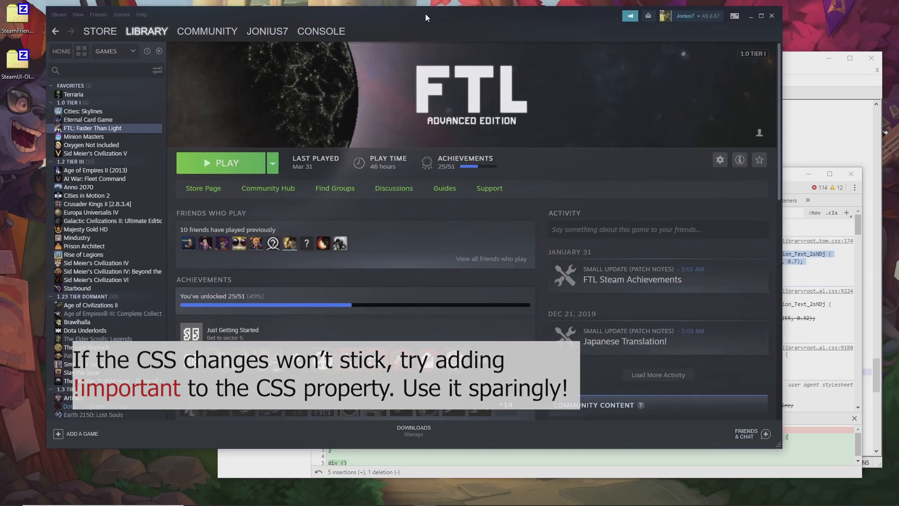
left_click(790, 178)
left_click_drag(353, 179, 384, 188)
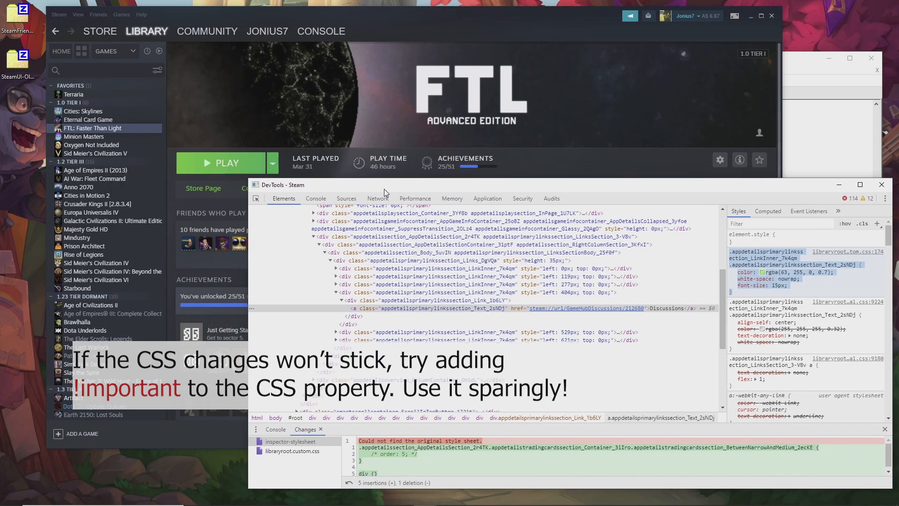
- Switch DevTools to its sources view and examine the minified code in libraries.js
left_click(346, 198)
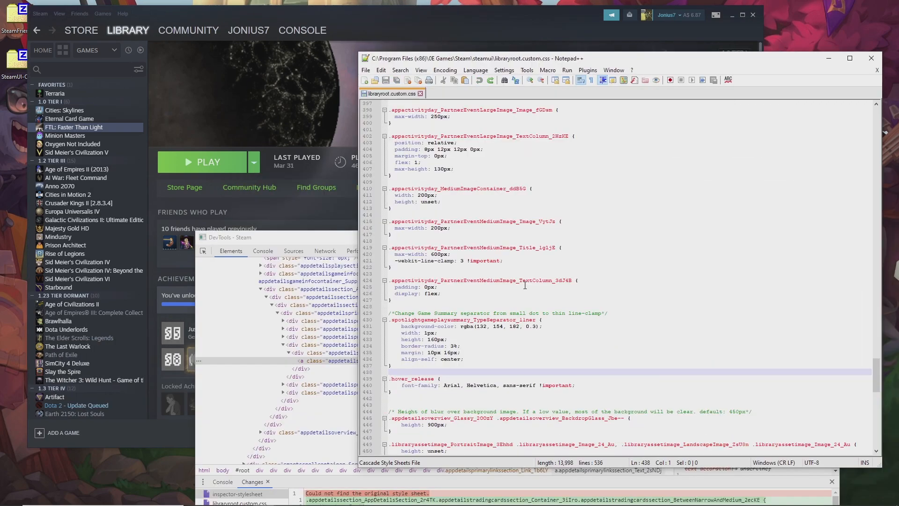
left_click_drag(309, 242, 331, 178)
left_click_drag(411, 10, 431, 10)
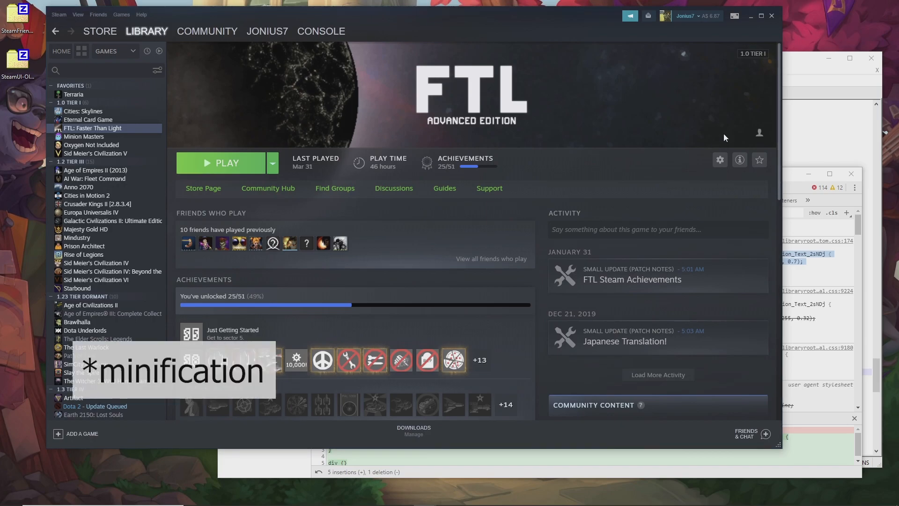
left_click(790, 179)
left_click_drag(354, 181, 384, 192)
left_click(342, 200)
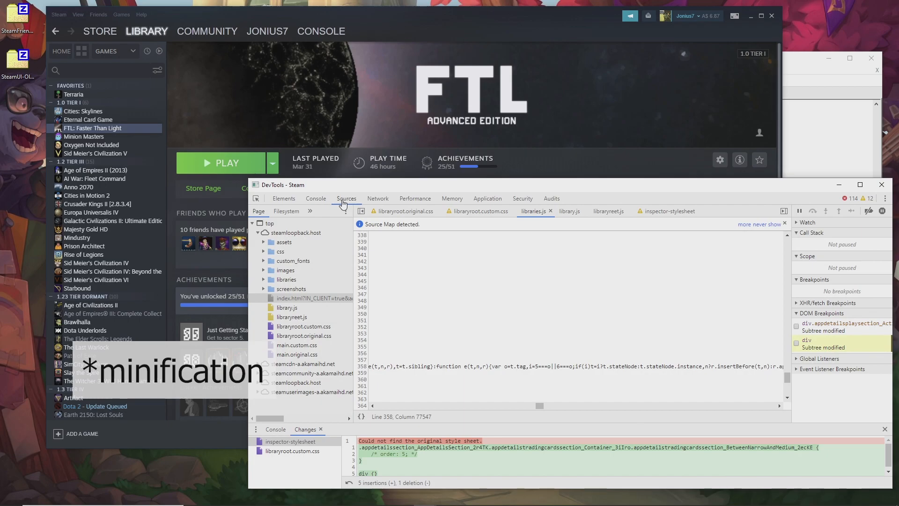
left_click_drag(540, 406, 381, 407)
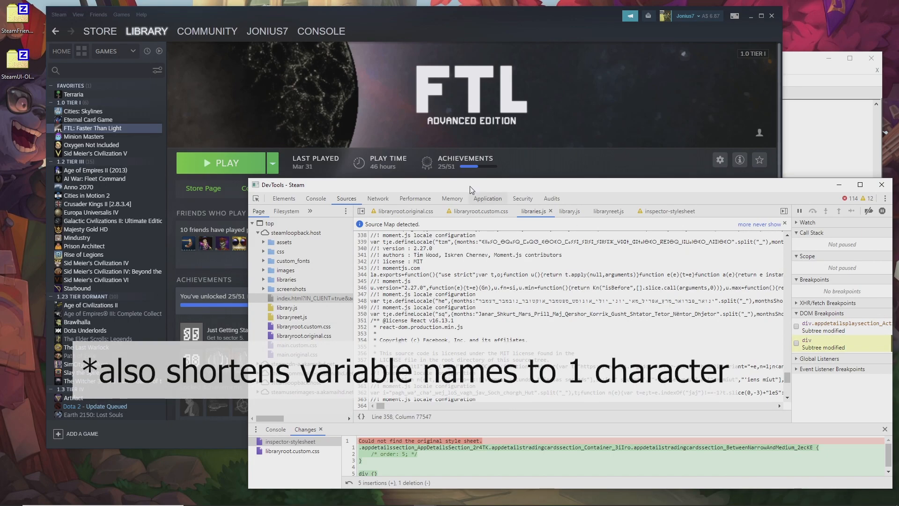
- Open the Terraria library page, pretty-print libraryreet.js in DevTools and enlarge the DevTools window to show more code
left_click(84, 95)
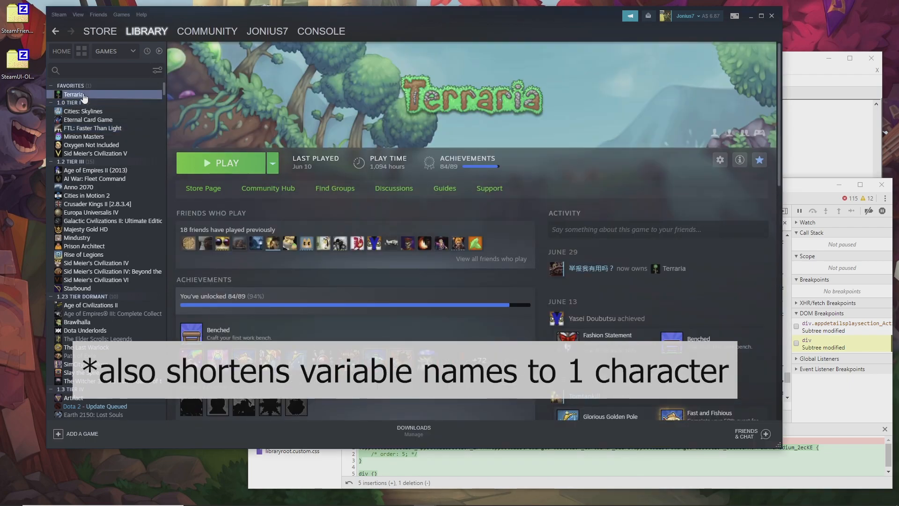
left_click_drag(810, 192, 787, 193)
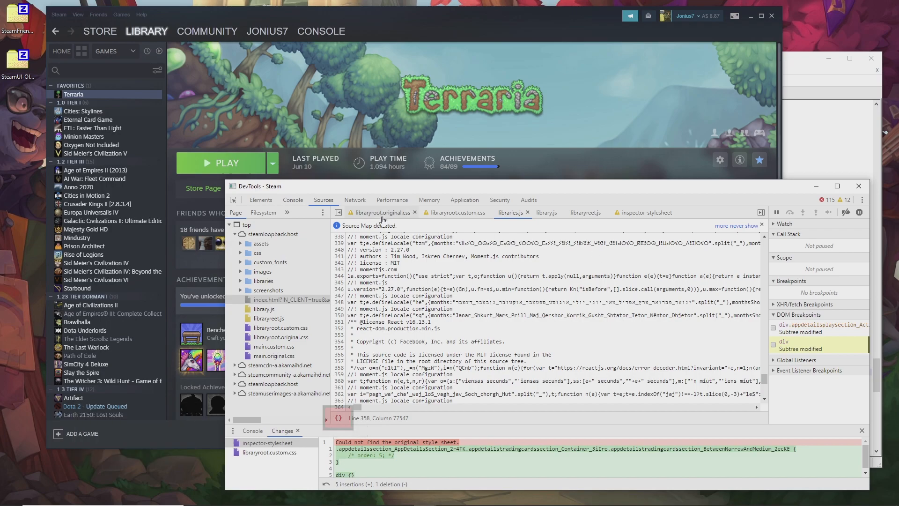
left_click(580, 213)
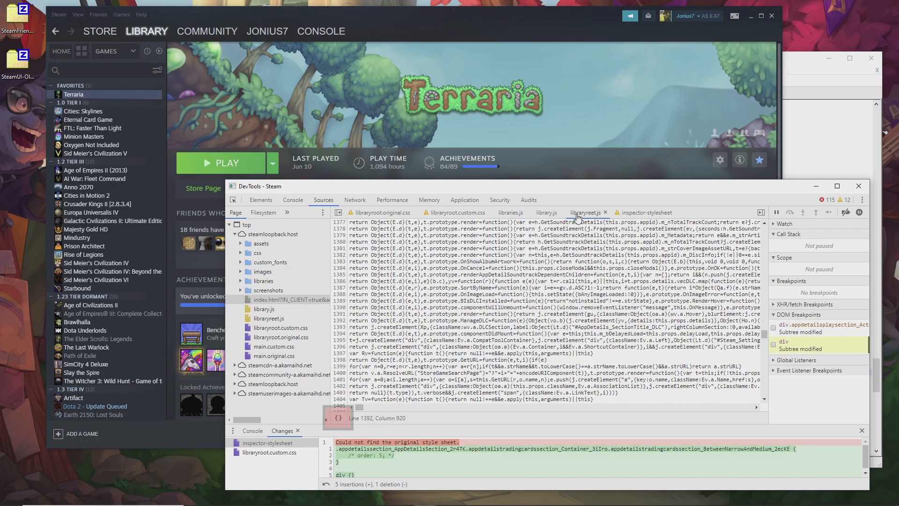
left_click(339, 418)
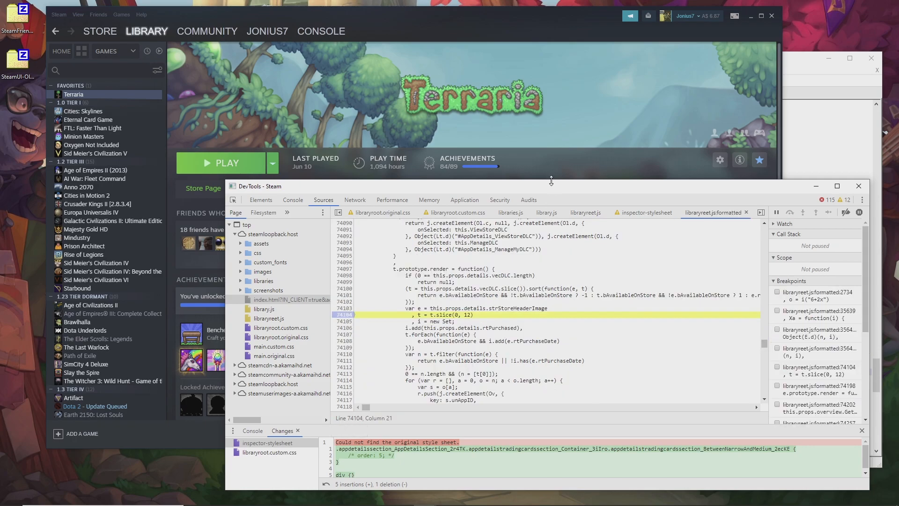
left_click_drag(547, 178, 553, 104)
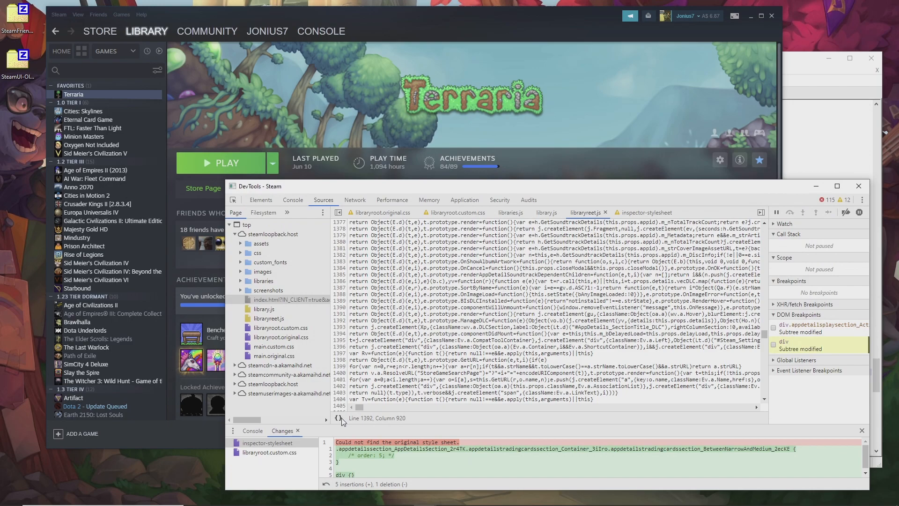
left_click(339, 418)
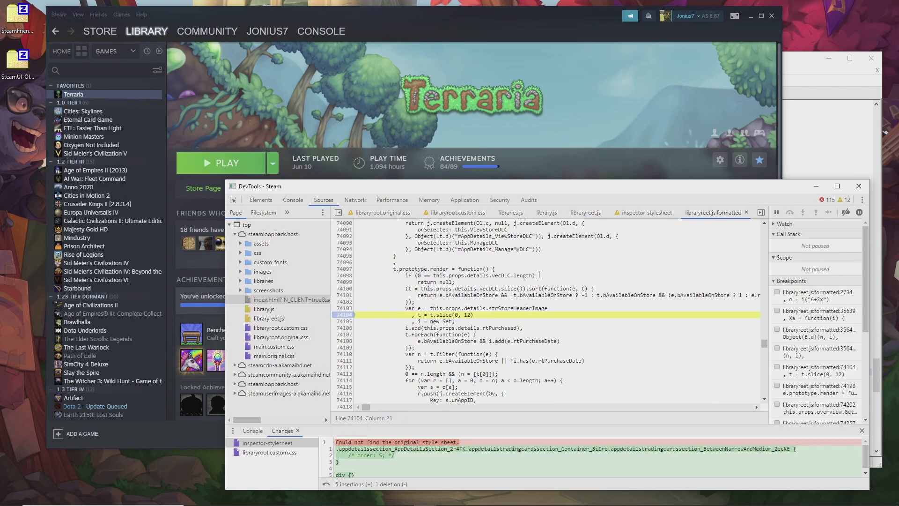
left_click_drag(551, 180, 554, 105)
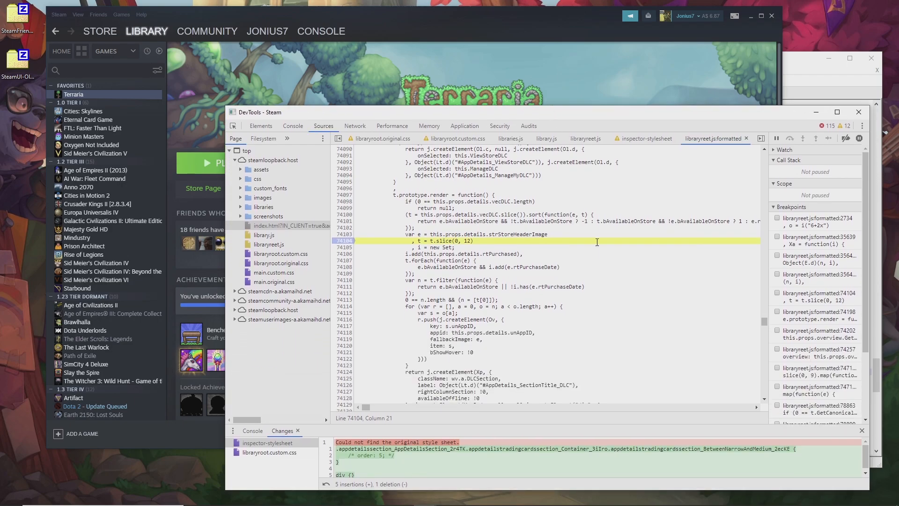
- Look through the formatted libraryreet.js code and reload the Steam library from DevTools
scroll(597, 242, "up", 20)
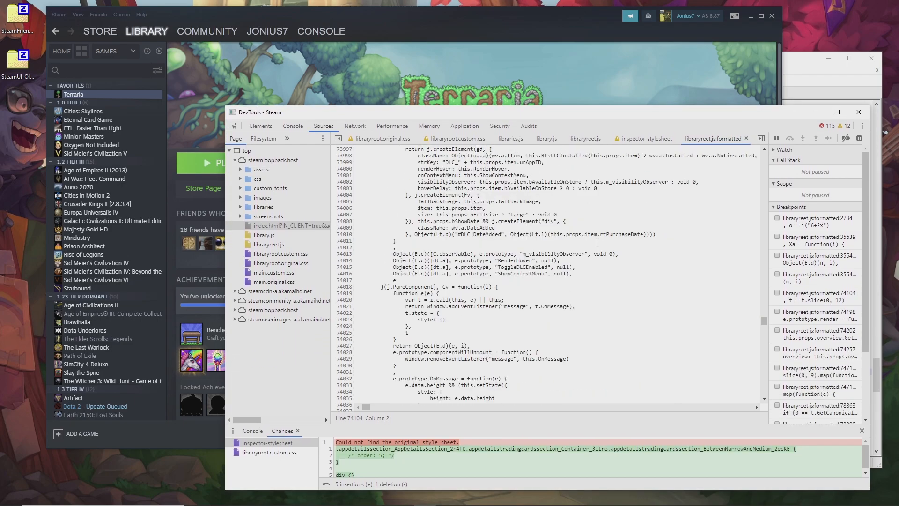
scroll(597, 243, "up", 18)
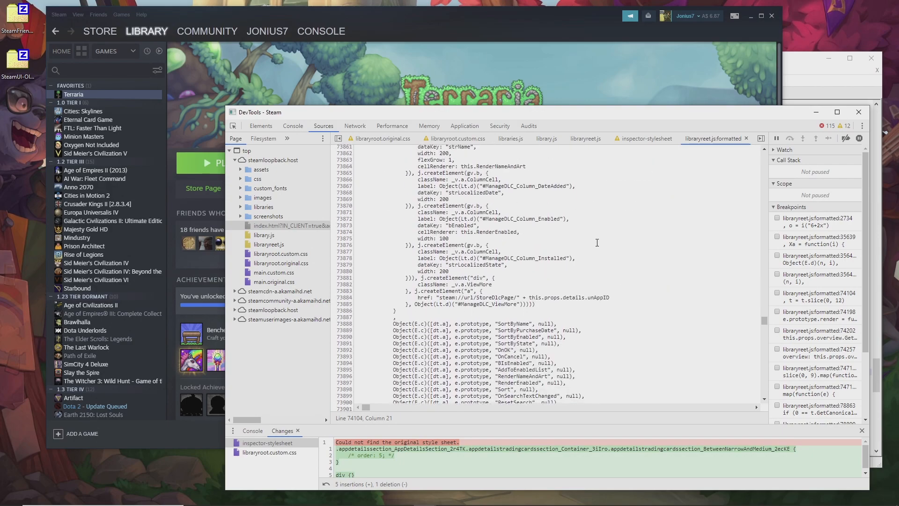
scroll(597, 242, "up", 3)
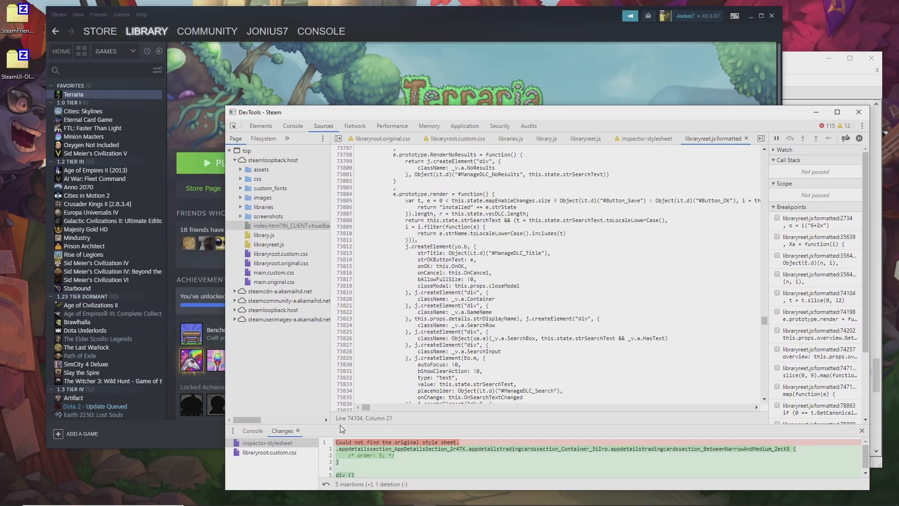
scroll(495, 190, "up", 12)
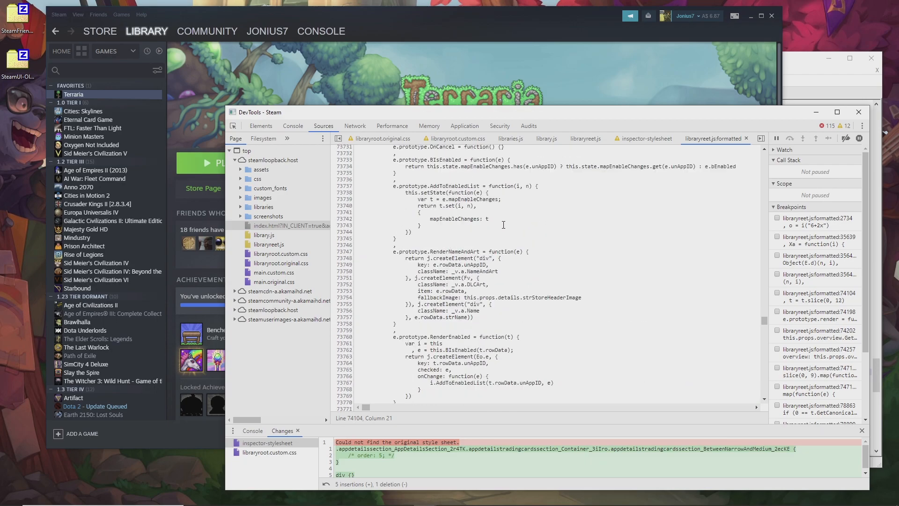
left_click_drag(764, 321, 765, 170)
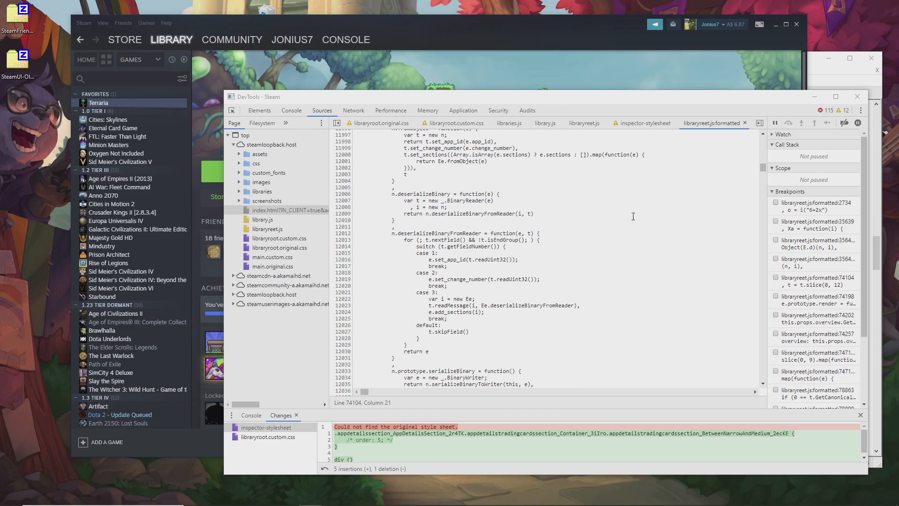
left_click_drag(672, 96, 670, 102)
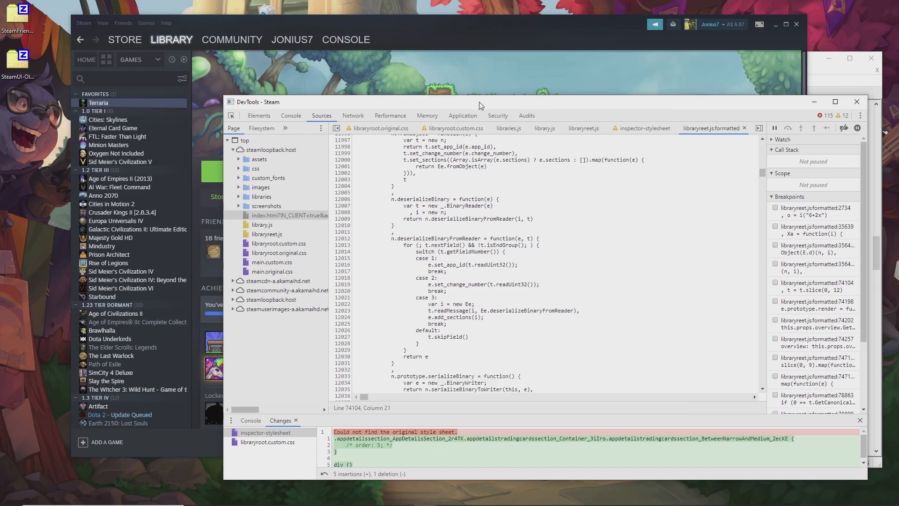
key("F5")
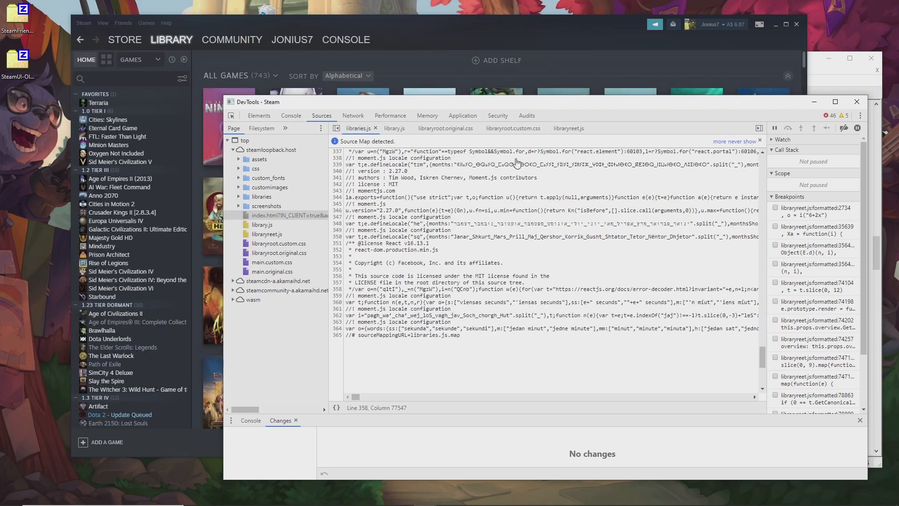
- Switch to the steamui folder in File Explorer and make a duplicate of licenses.txt there
mouse_move(222, 501)
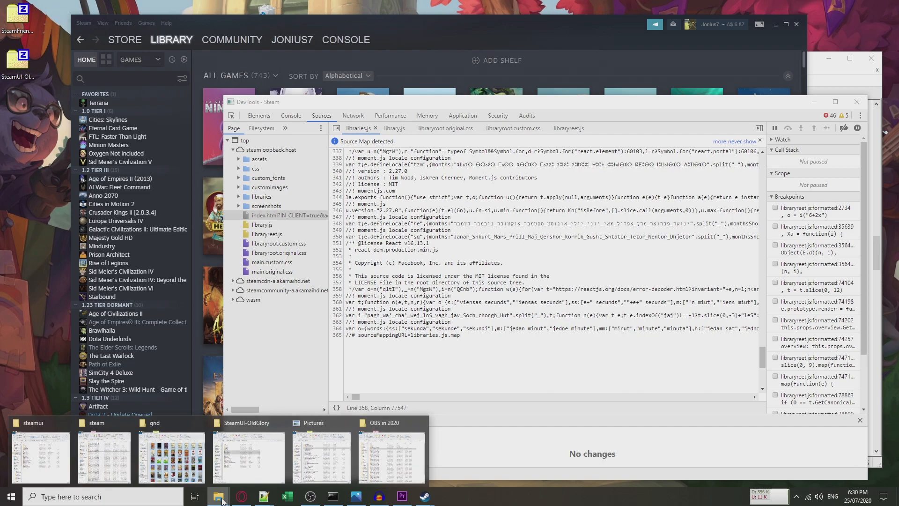
left_click(70, 443)
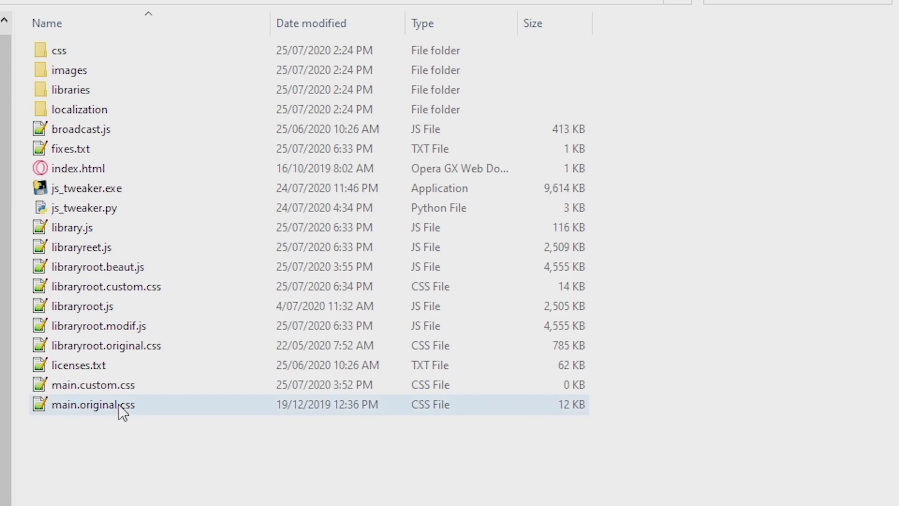
left_click(114, 363)
key("ctrl+v")
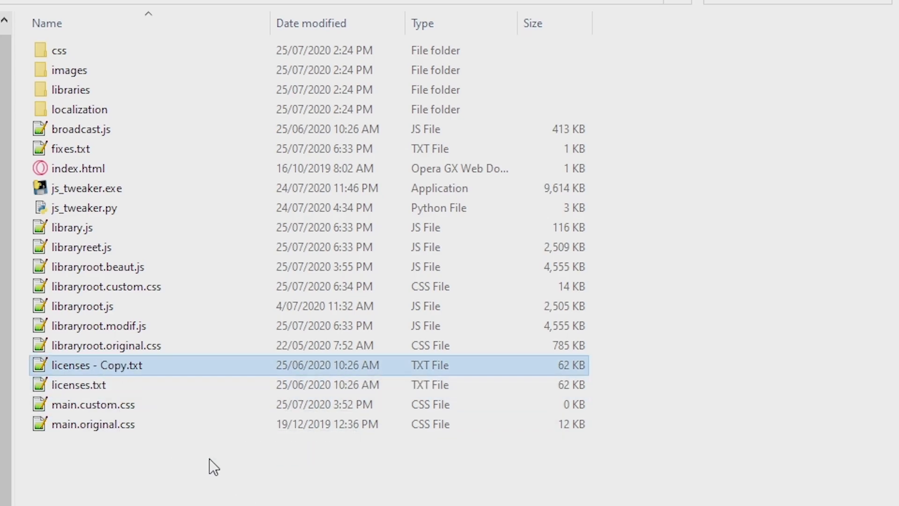
- Delete the duplicate file licenses - Copy.txt from the steamui folder
left_click(209, 459)
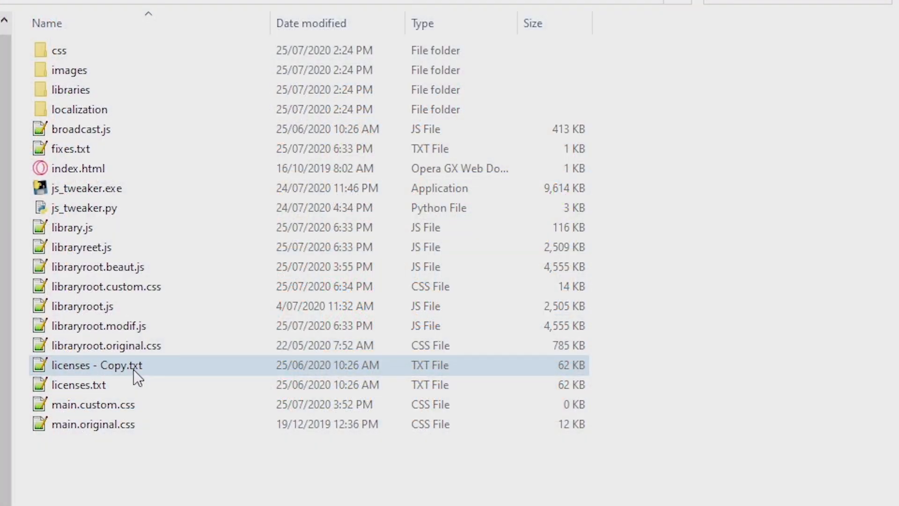
left_click(133, 370)
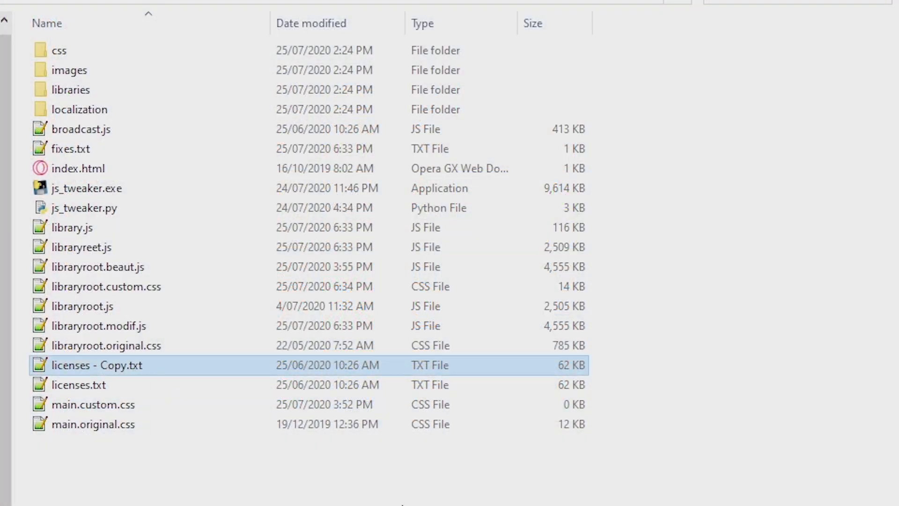
key("Delete")
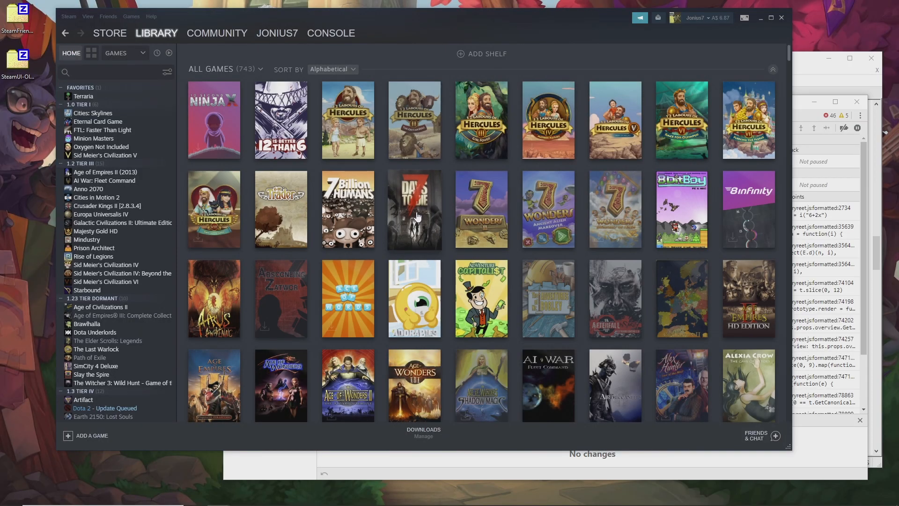
- Open fixes.txt from the steamui folder in Notepad++ and bring the Steam library grid into view beside it
scroll(658, 141, "down", 4)
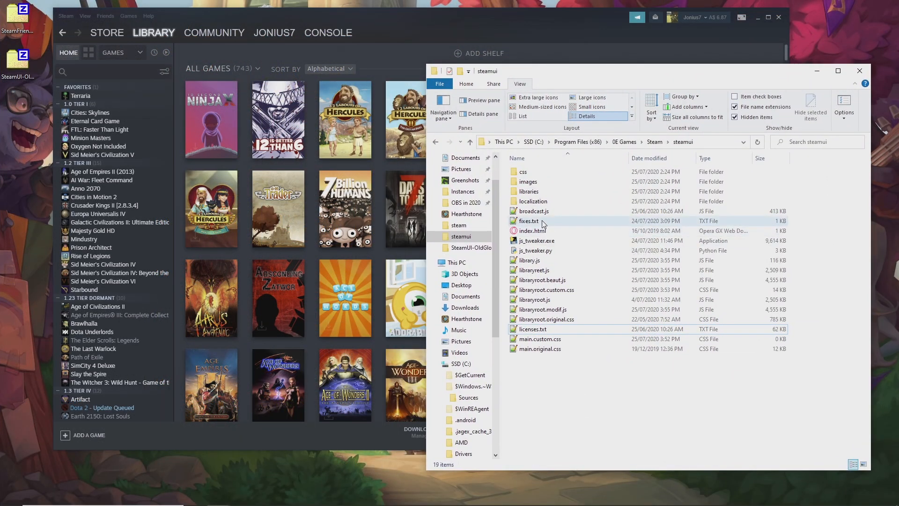
left_click(544, 222)
double_click(544, 222)
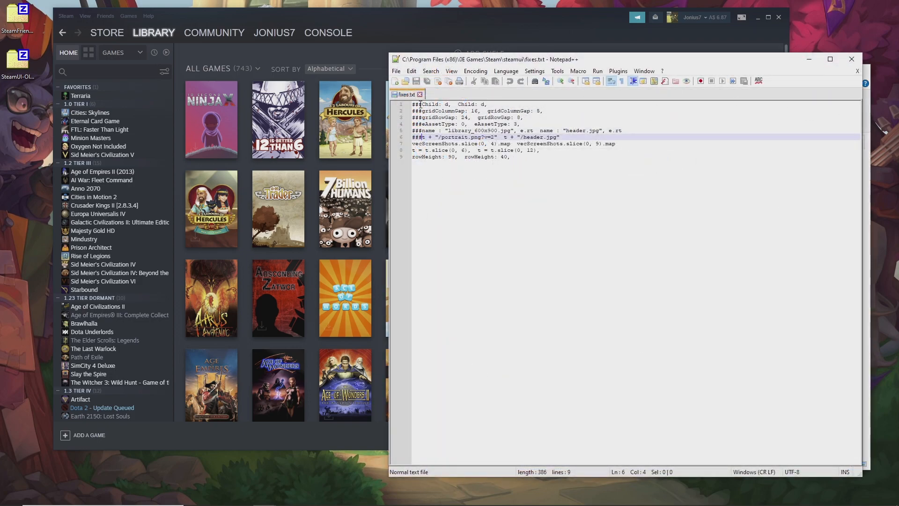
left_click(525, 124)
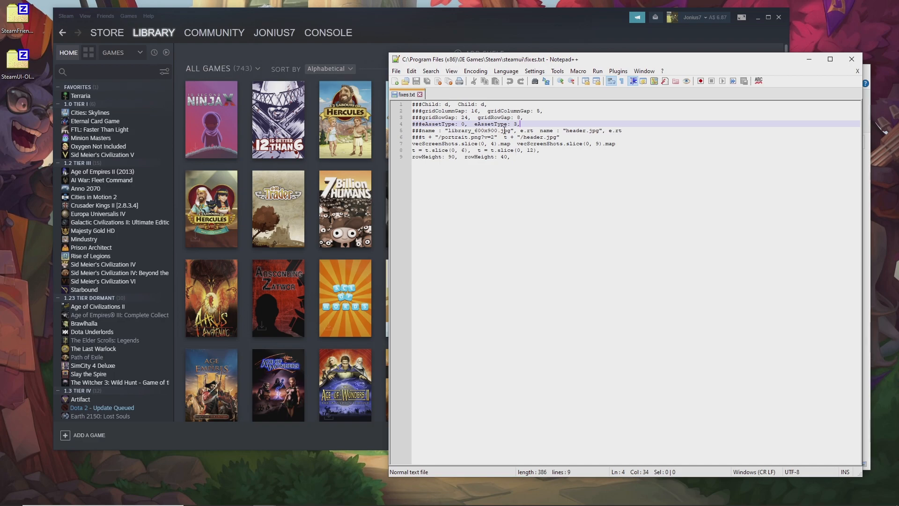
left_click_drag(375, 25, 336, 17)
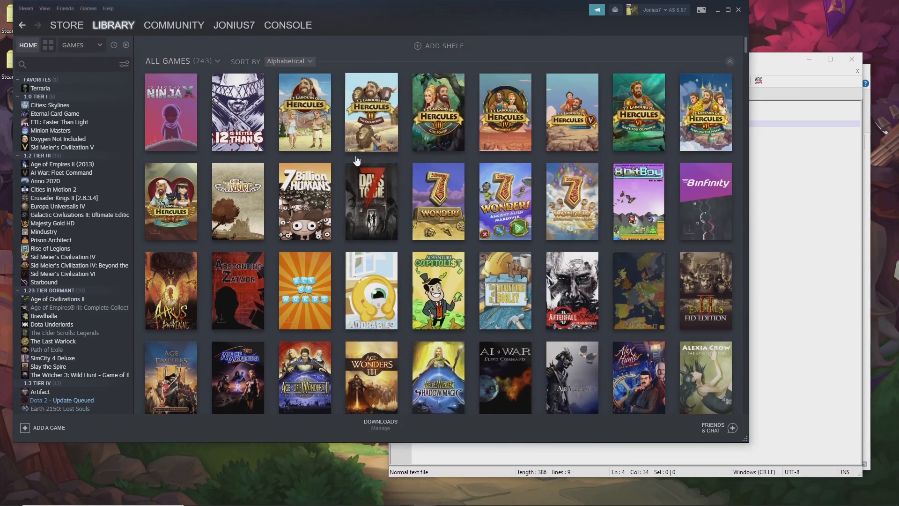
- Enable the first six fixes in fixes.txt by removing the ### prefix from lines 1 to 6
left_click(525, 453)
left_click_drag(421, 105, 411, 137)
key("Delete")
key("Delete")
key("Delete")
key("Delete")
key("Delete")
key("Delete")
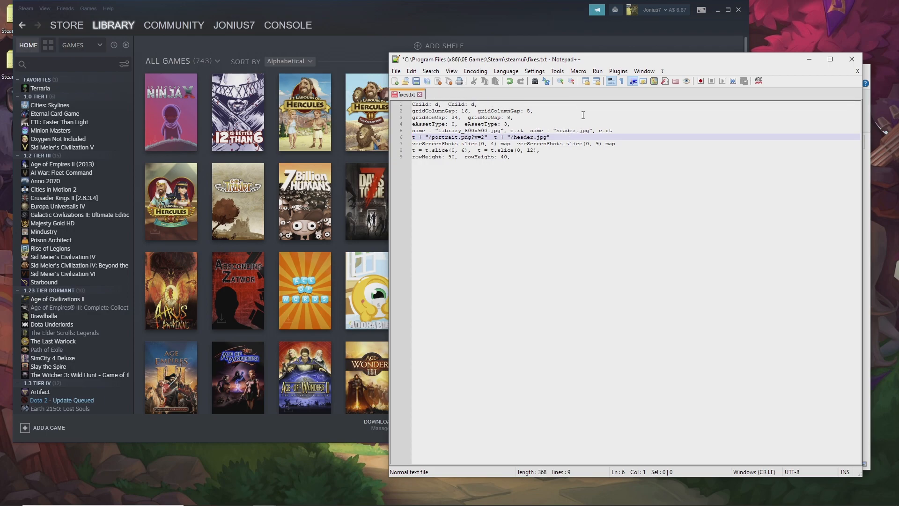
- Examine the original and replacement values in fixes.txt, from the Child line to the eAssetType line
left_click_drag(413, 104, 441, 104)
left_click(449, 104)
left_click(480, 103, "shift")
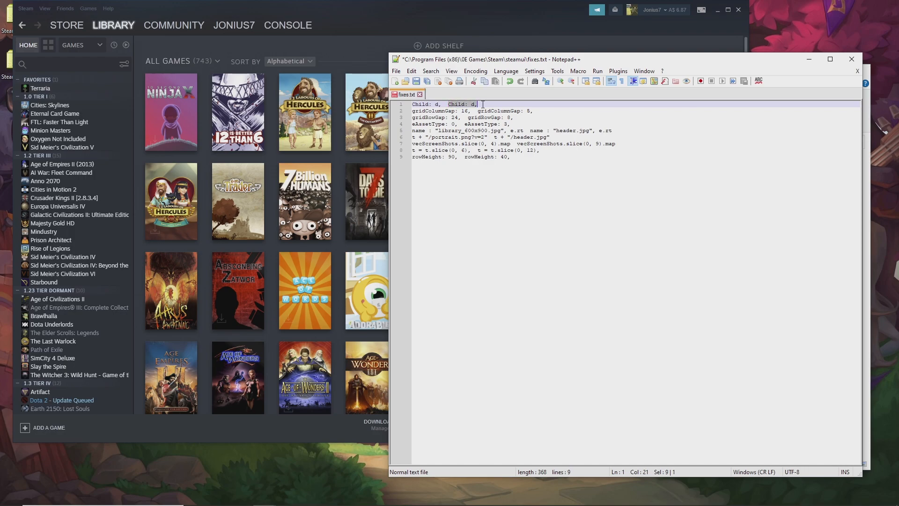
left_click(481, 111)
left_click_drag(478, 111, 462, 124)
left_click(547, 123)
left_click(554, 124)
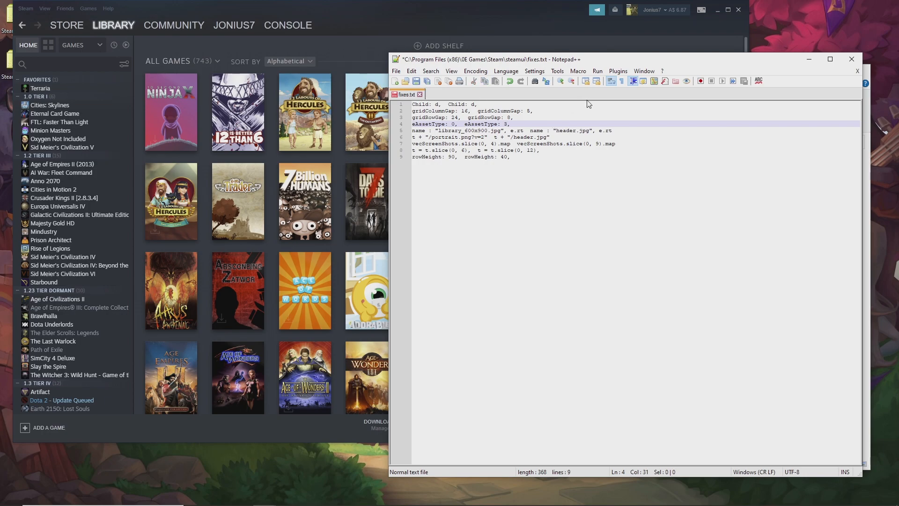
- Save fixes.txt and run js_tweaker.py from the steamui folder
key("ctrl+s")
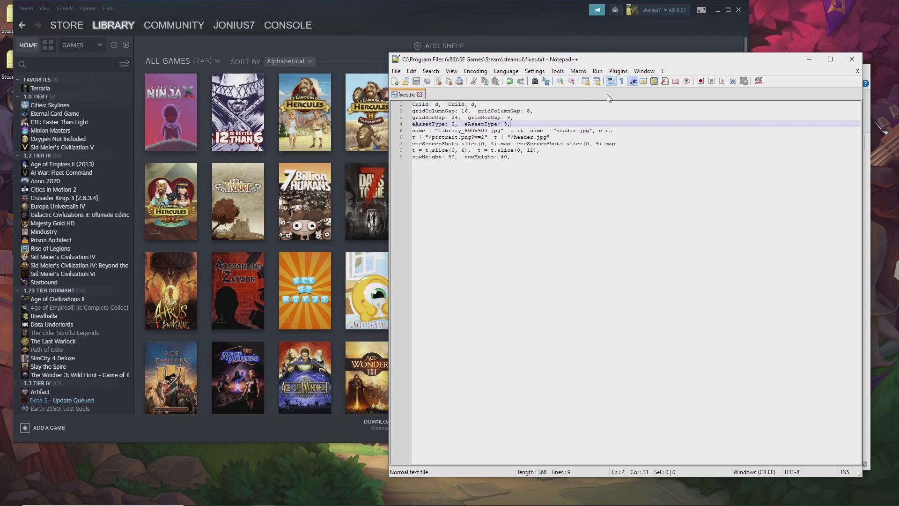
left_click_drag(591, 62, 584, 82)
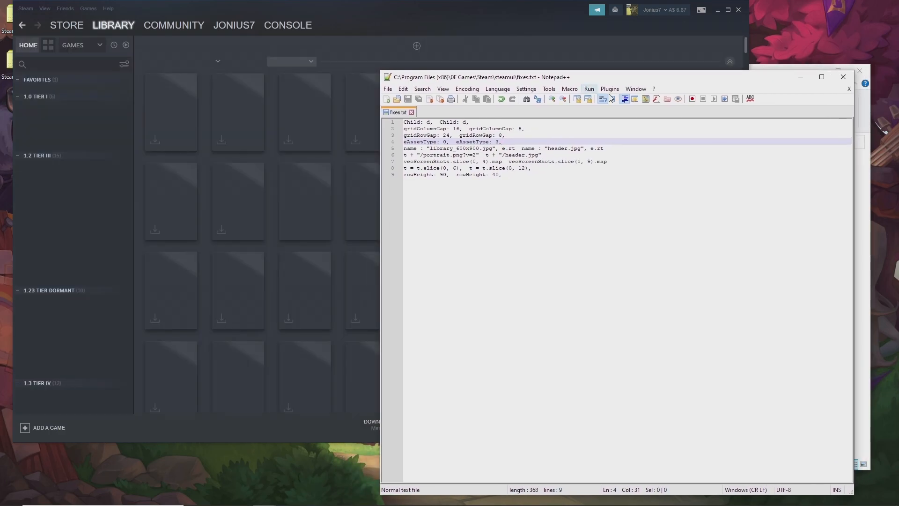
left_click(865, 220)
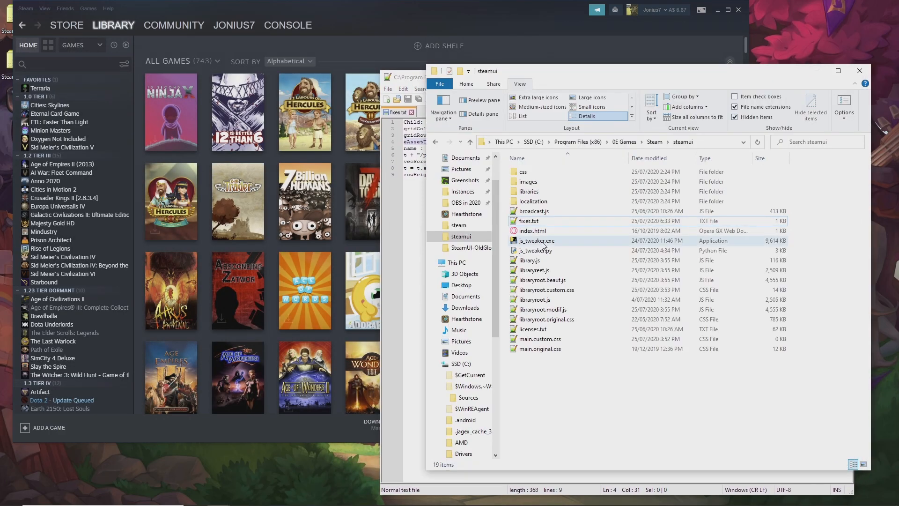
double_click(554, 252)
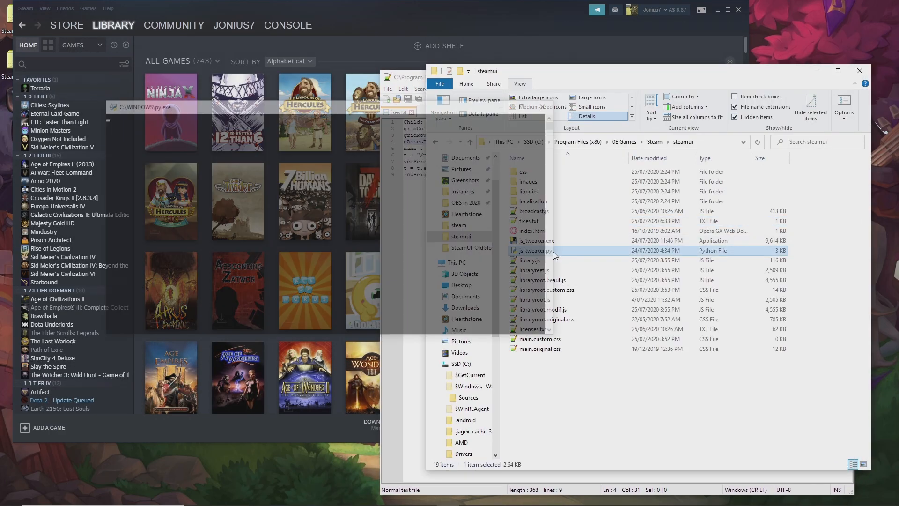
- Bring the Steam library forward, and open libraryroot.custom.css from the steamui folder at its HORIZONTAL GAME IMAGE TWEAKS section
left_click_drag(473, 127, 585, 226)
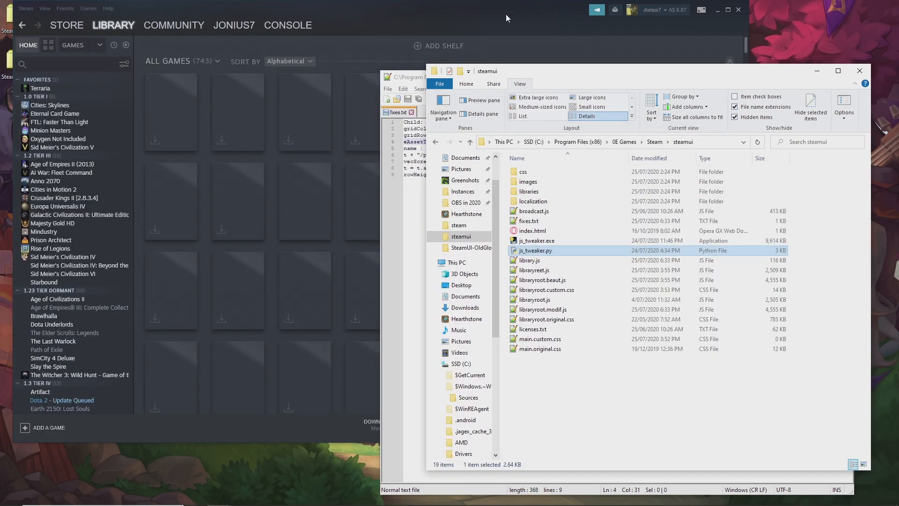
left_click(488, 13)
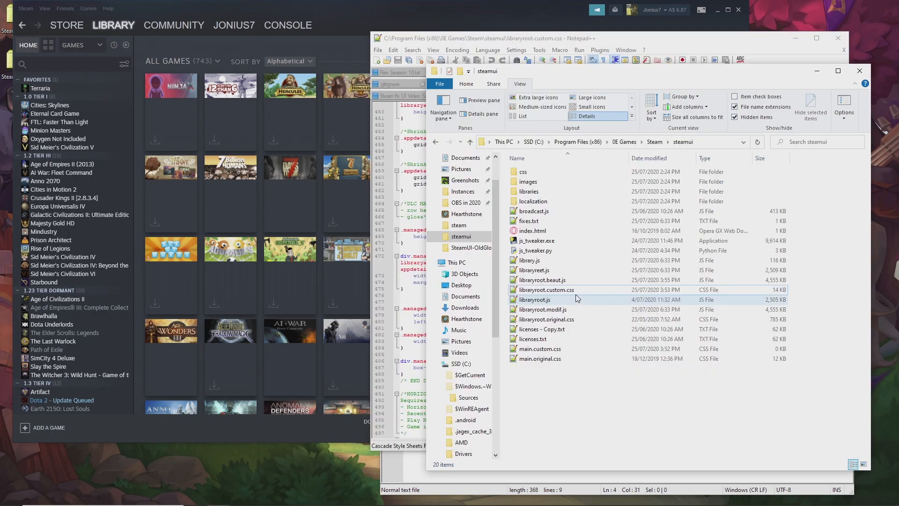
left_click(561, 291)
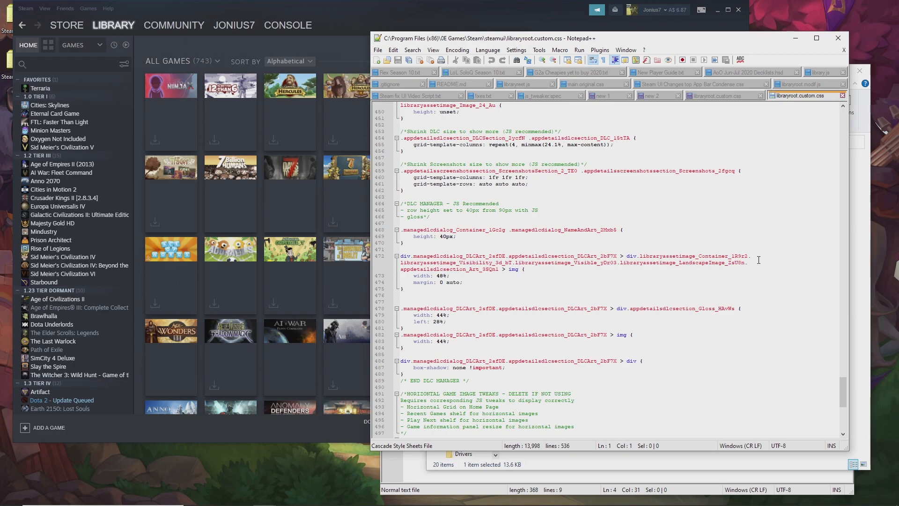
scroll(758, 260, "down", 12)
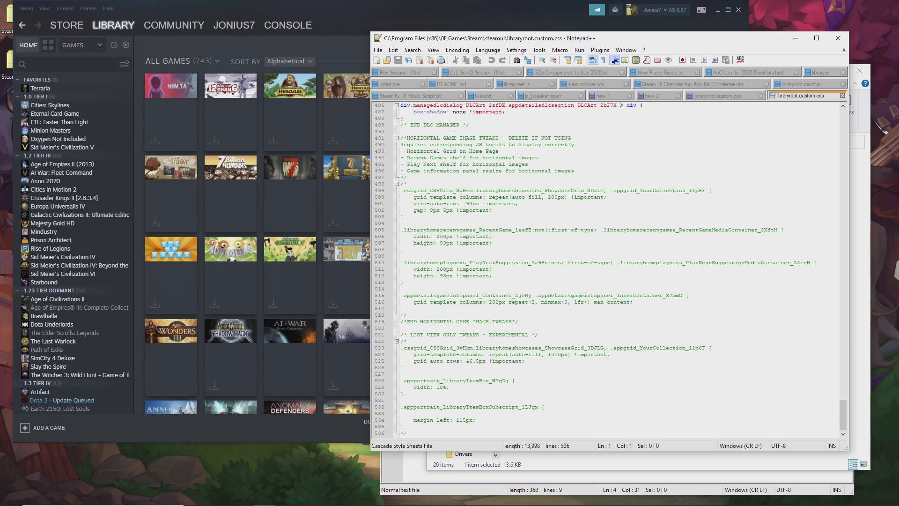
- Enable the horizontal game image tweaks by removing the /* and */ lines around their CSS rules, and save the file
left_click_drag(407, 184, 374, 185)
key("Delete")
left_click_drag(406, 315, 373, 316)
key("Delete")
key("ctrl+s")
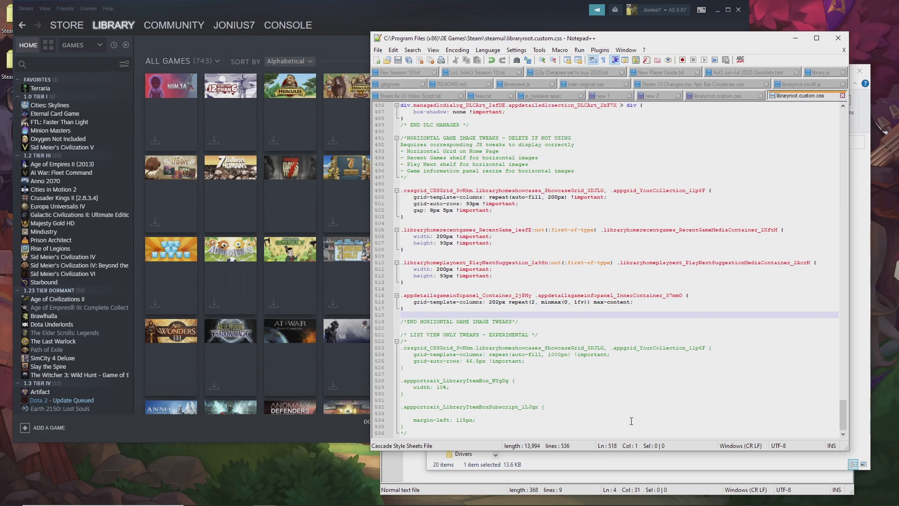
- Delete licenses - Copy.txt from the steamui folder
left_click(592, 462)
left_click(629, 330)
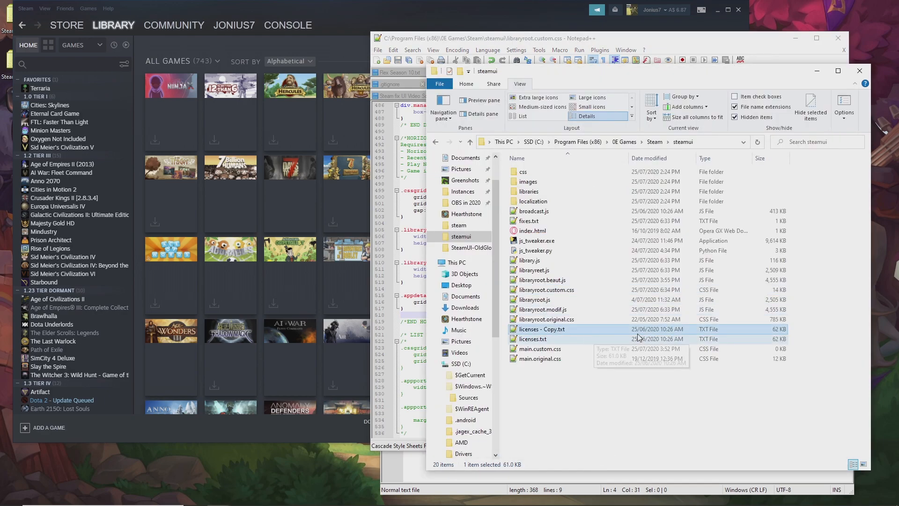
key("Delete")
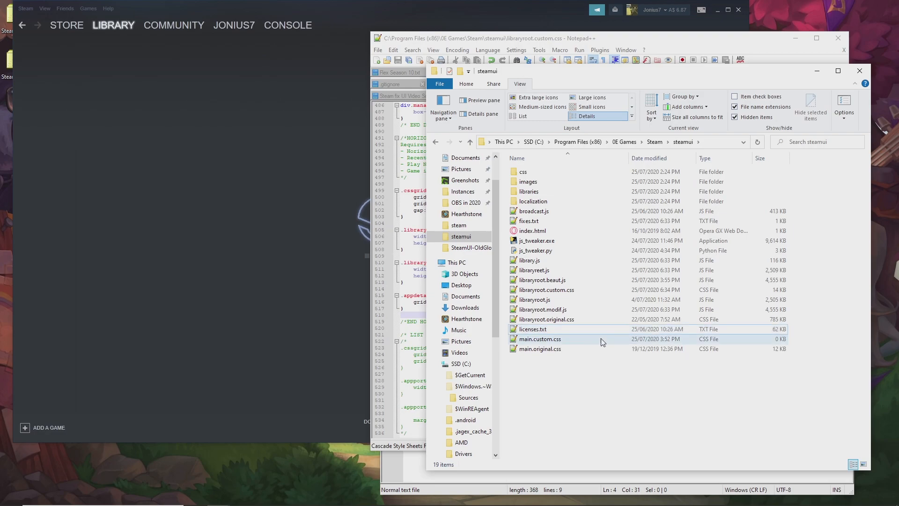
- Examine the horizontal game images on the Steam library home grid, the Favorites and 1.0 Tier I collections, and the Terraria page
left_click(314, 432)
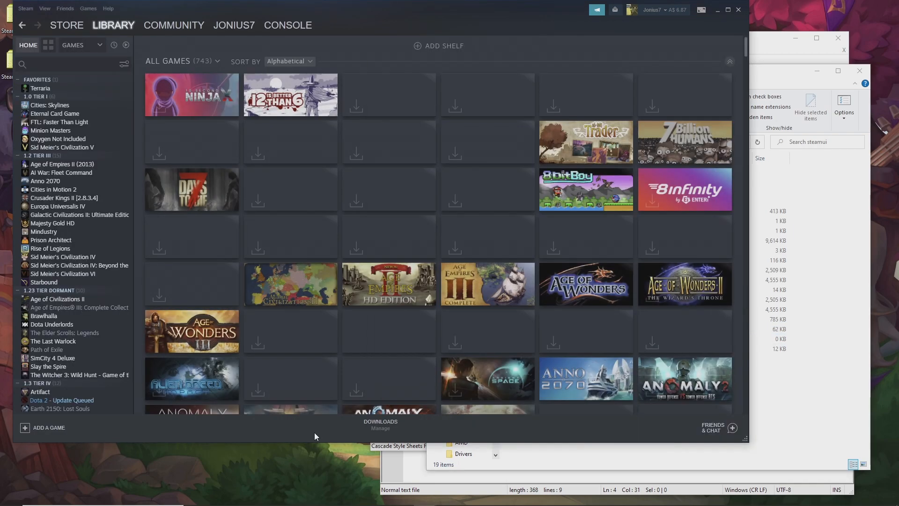
scroll(688, 145, "down", 2)
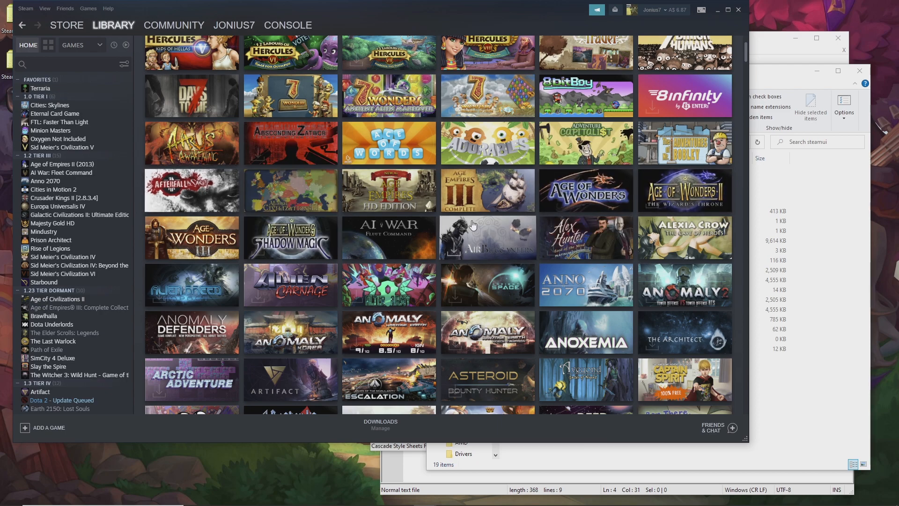
scroll(493, 208, "down", 5)
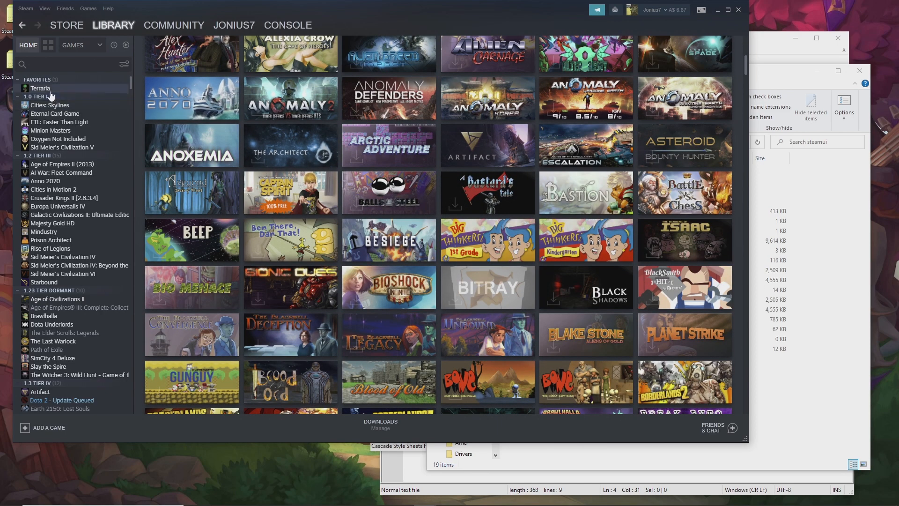
left_click(48, 46)
left_click(234, 89)
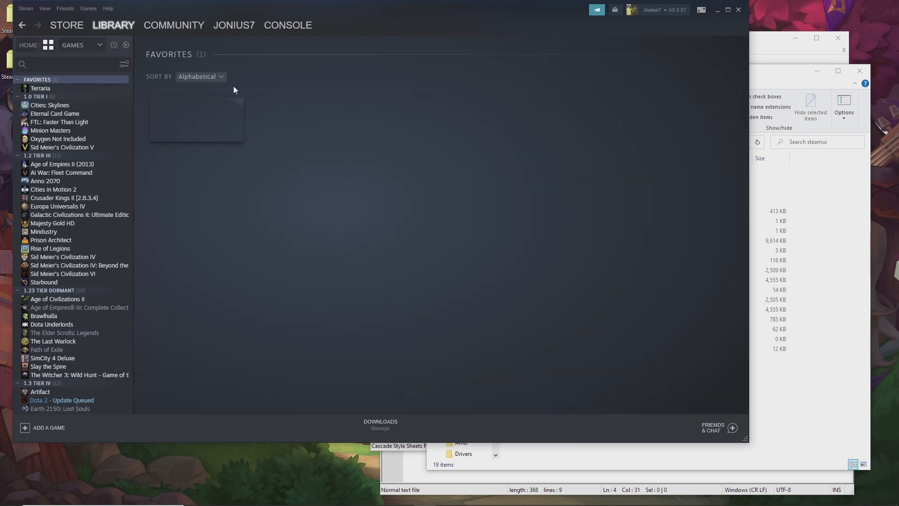
left_click(37, 96)
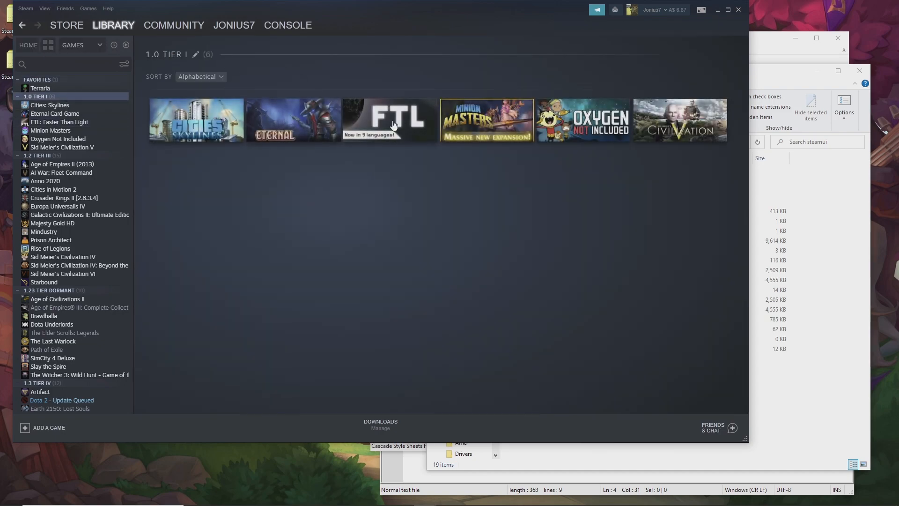
mouse_move(104, 28)
left_click(40, 88)
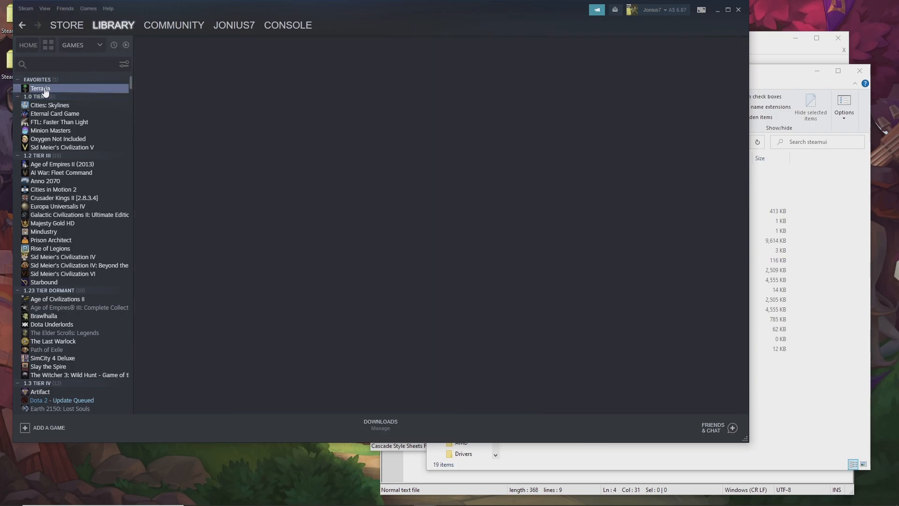
left_click(707, 154)
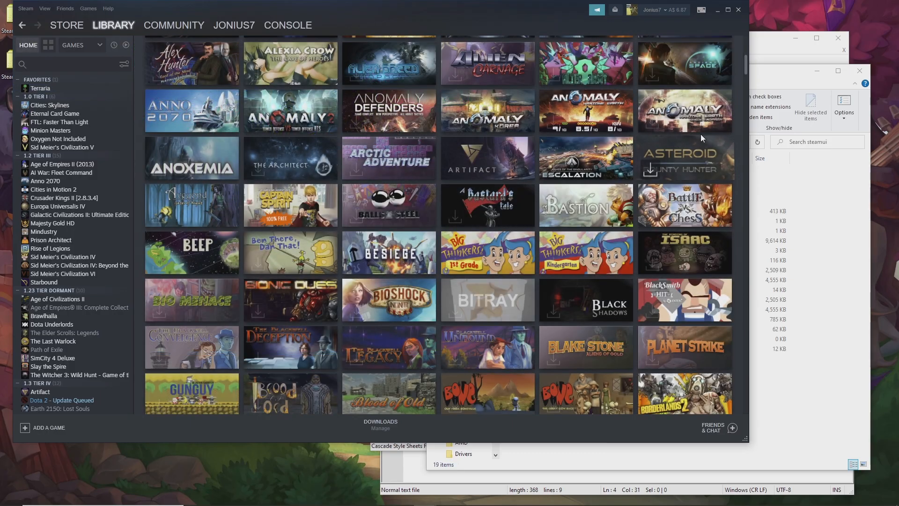
- Browse further through the All Games grid to check how the horizontal images are laid out
scroll(660, 133, "down", 4)
scroll(660, 133, "down", 8)
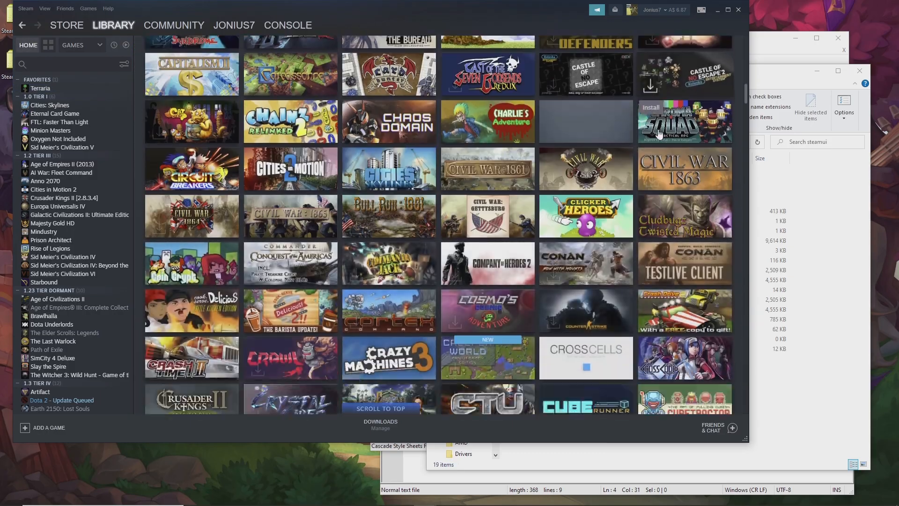
scroll(719, 157, "up", 8)
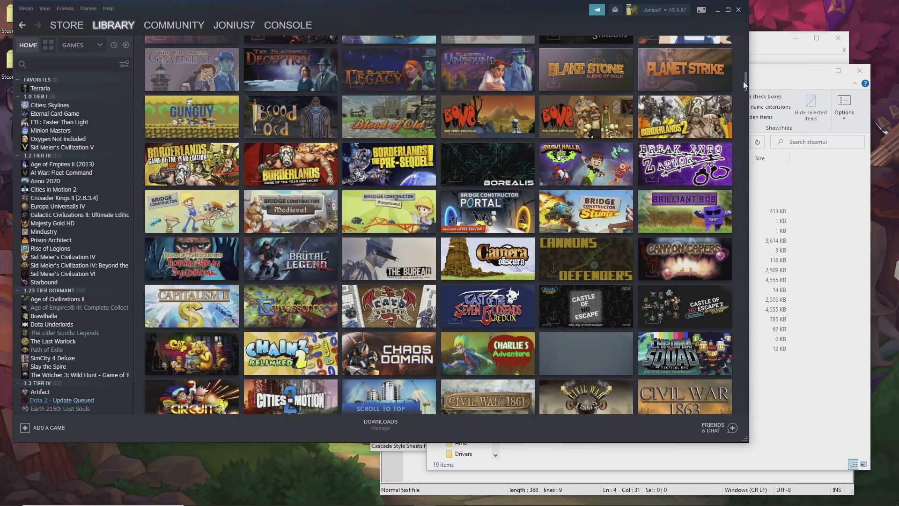
left_click_drag(744, 81, 745, 128)
scroll(591, 110, "down", 10)
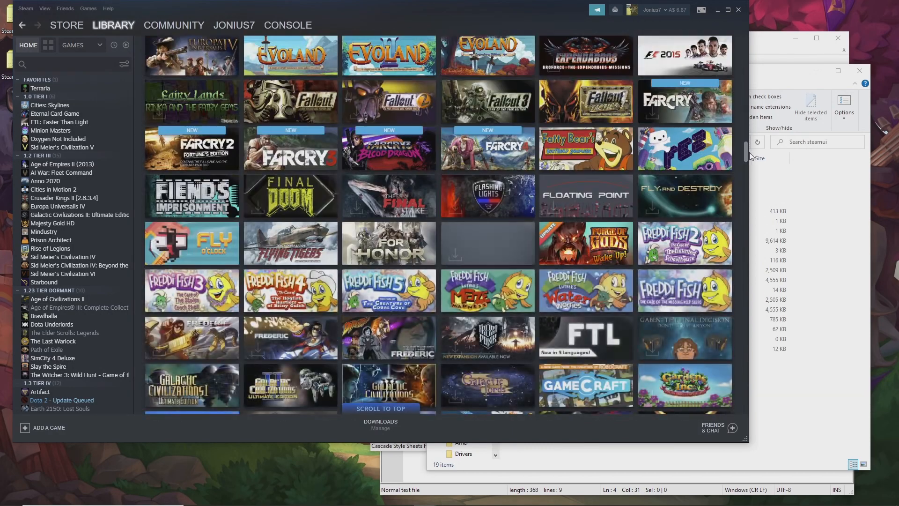
scroll(592, 110, "up", 8)
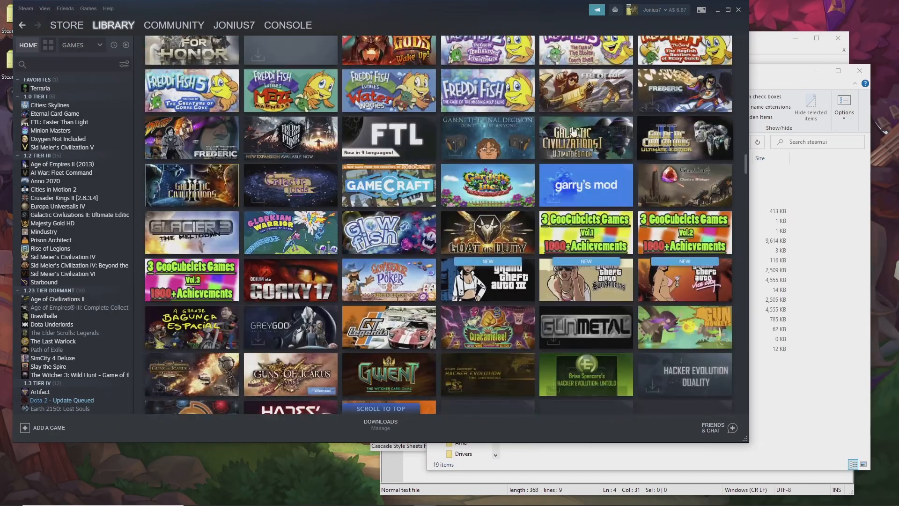
scroll(619, 131, "down", 5)
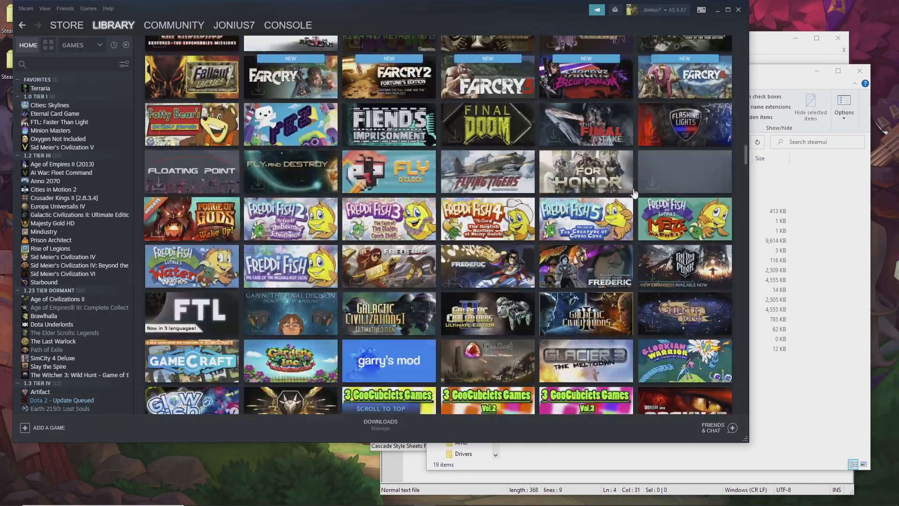
scroll(583, 149, "down", 7)
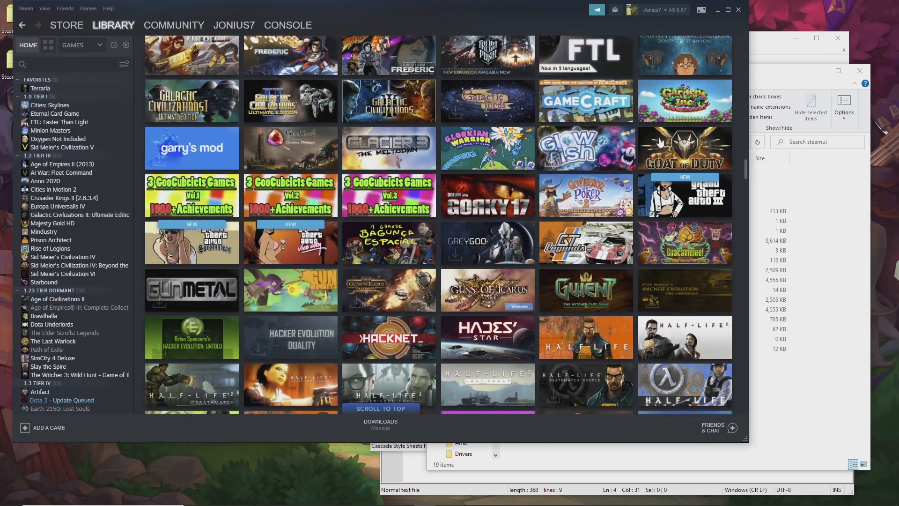
scroll(673, 161, "down", 6)
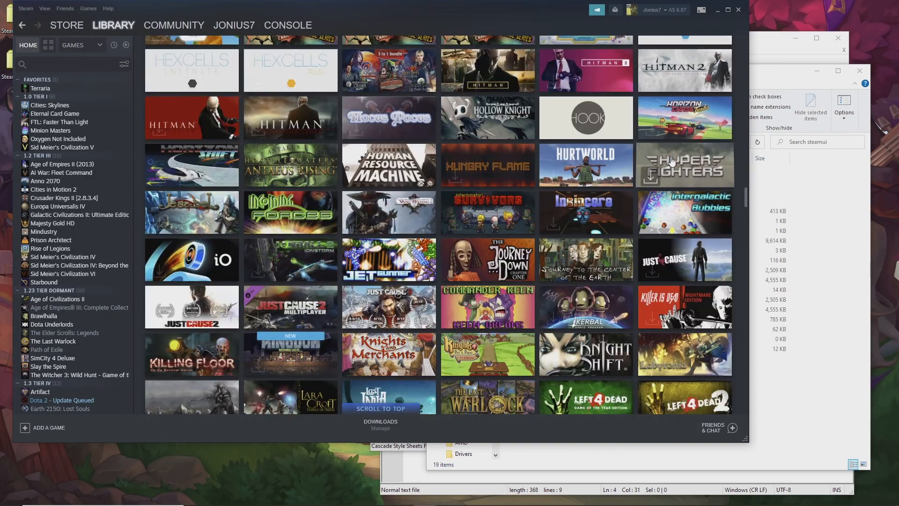
- Bring fixes.txt back into view in Notepad++ and select the Child: d entries on its first line
left_click(778, 77)
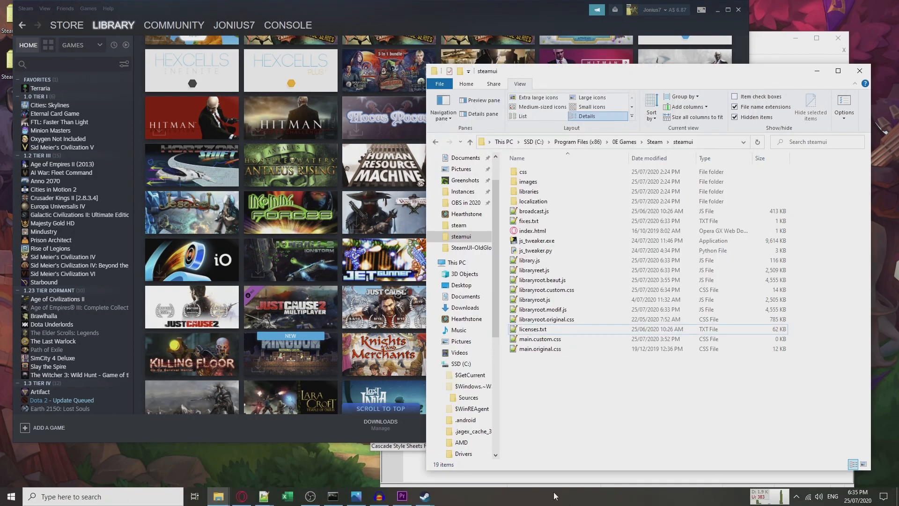
left_click(396, 474)
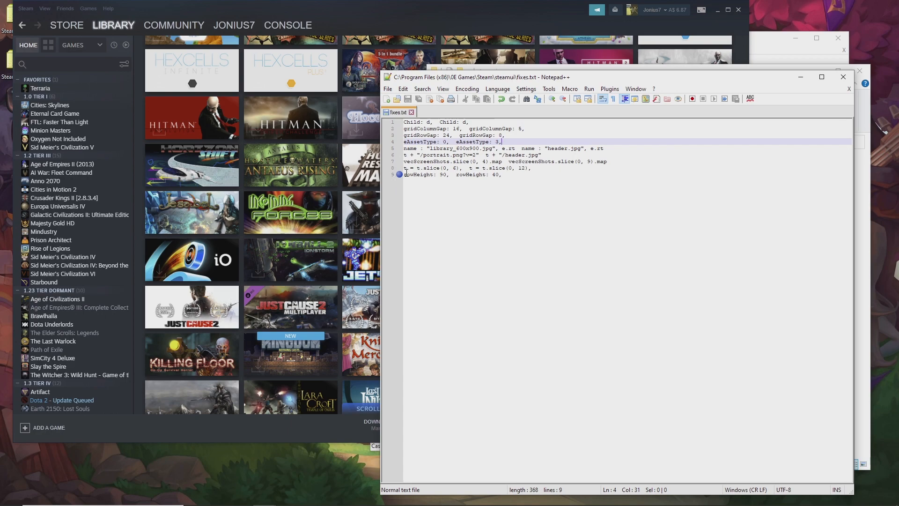
left_click_drag(405, 121, 474, 120)
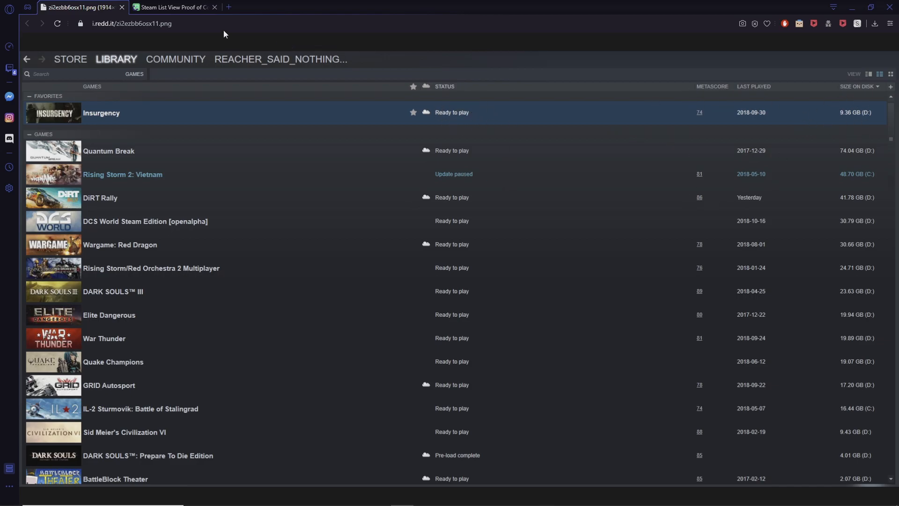
- Open the Steam List View Proof of Concept post on Imgur in the browser and examine its list view and Sort By screenshots
left_click(166, 4)
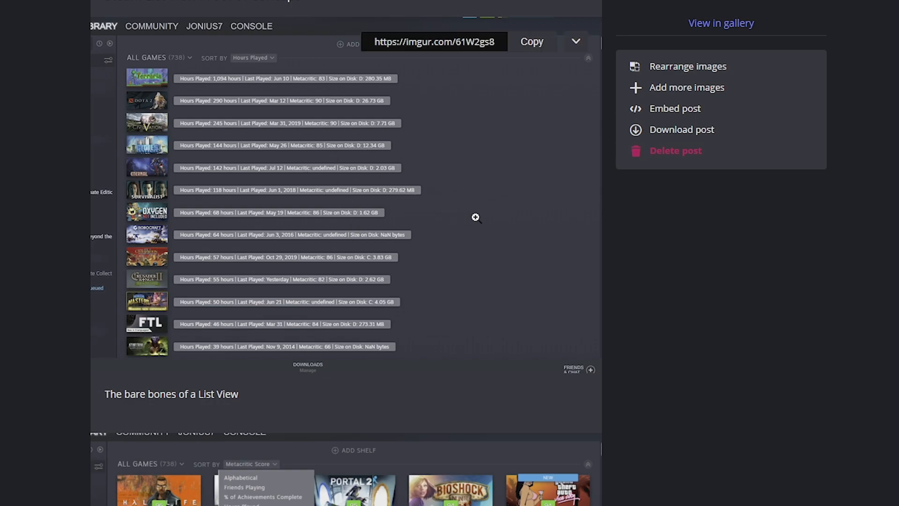
scroll(656, 402, "down", 7)
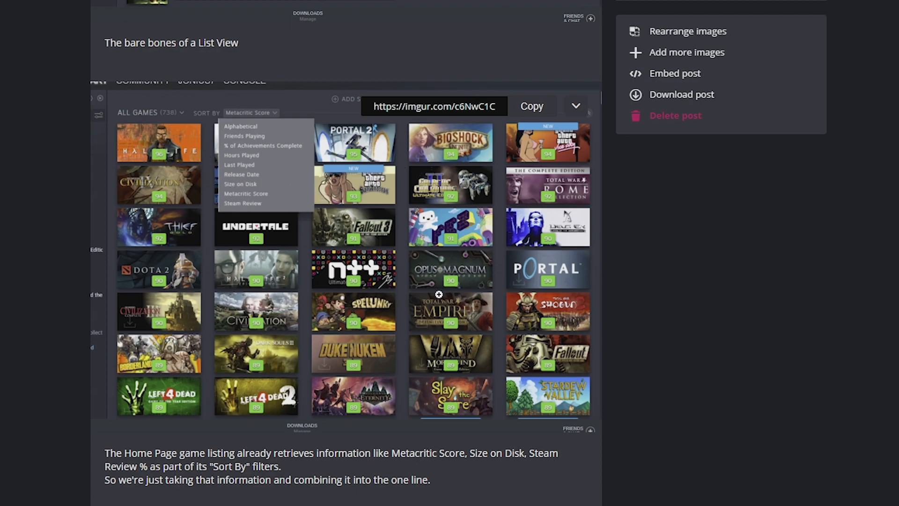
scroll(450, 295, "up", 3)
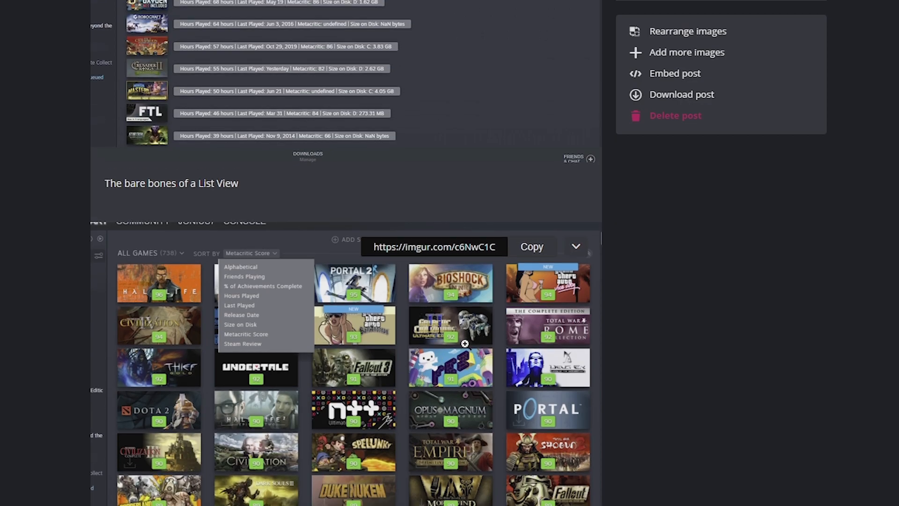
scroll(464, 344, "up", 4)
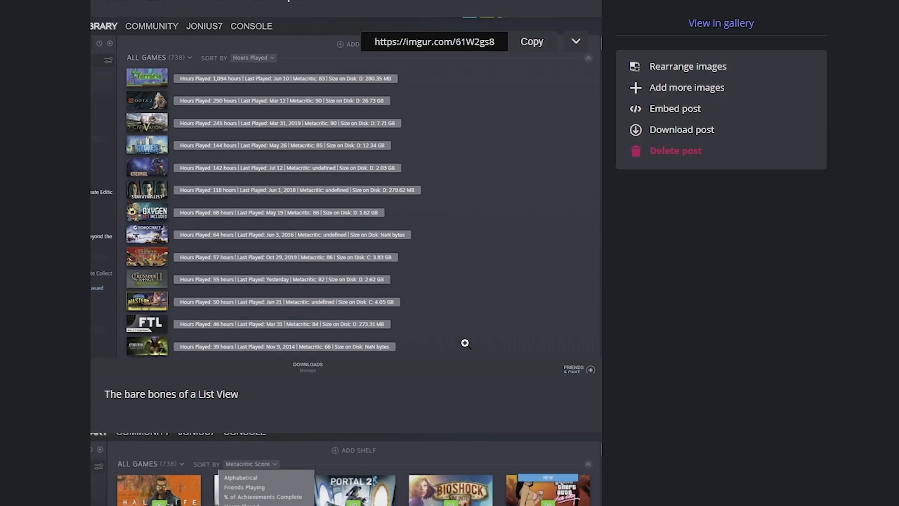
left_click(324, 214)
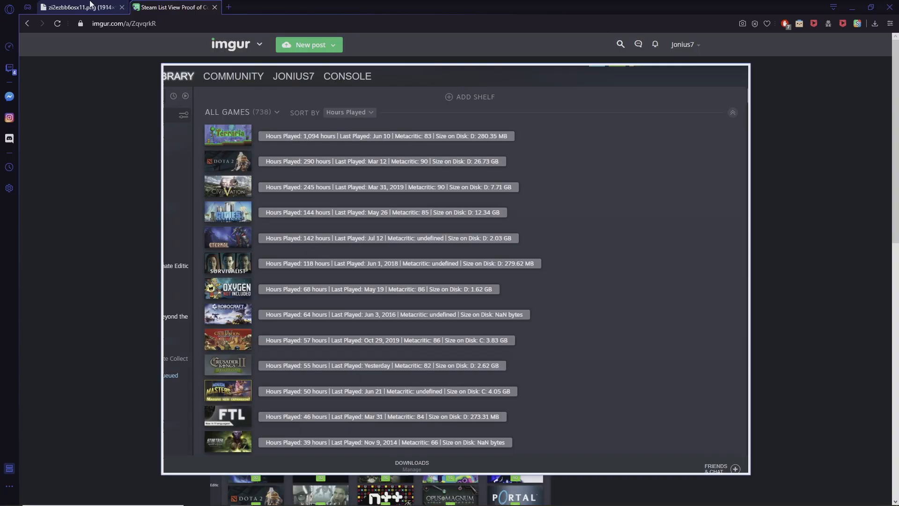
- Compare the old Steam list view image with the enlarged proof-of-concept list view screenshot
left_click(91, 6)
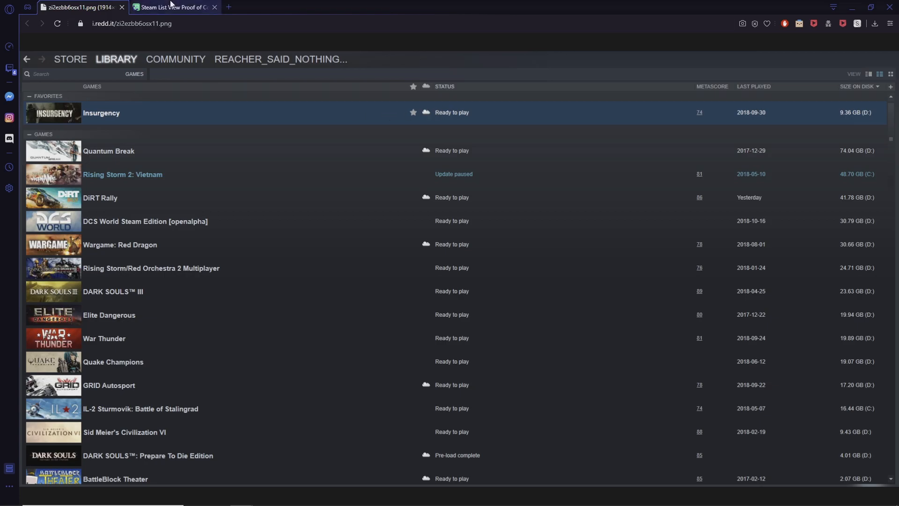
left_click(161, 7)
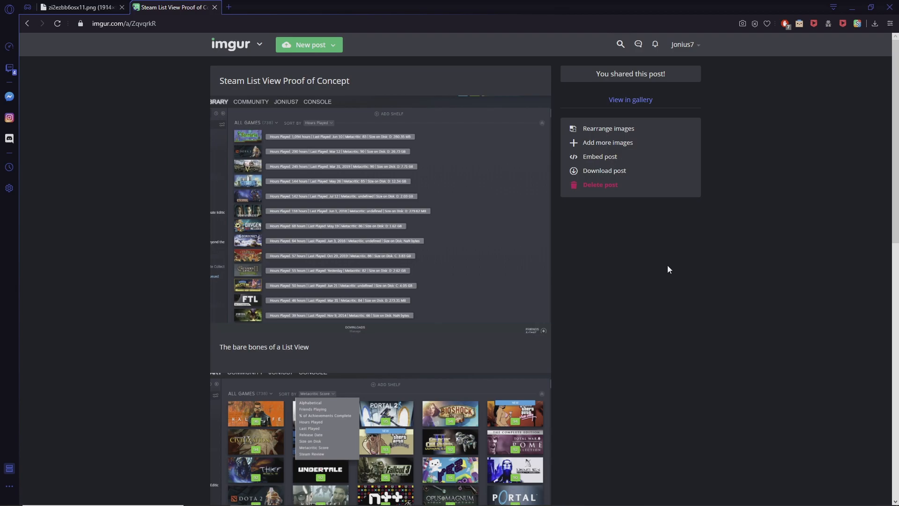
left_click(524, 243)
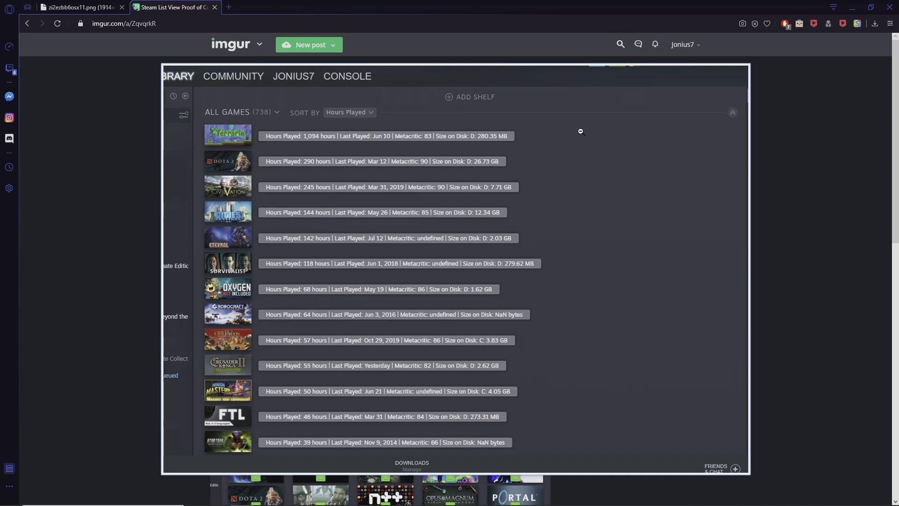
left_click(66, 11)
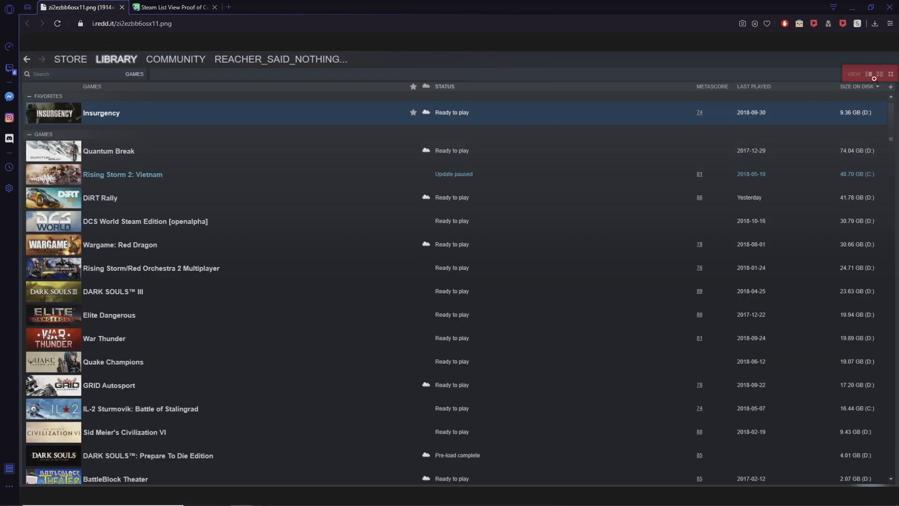
- Examine the JavaScript code screenshots at the end of the Imgur post that combine and concatenate the Sort By data
left_click(171, 7)
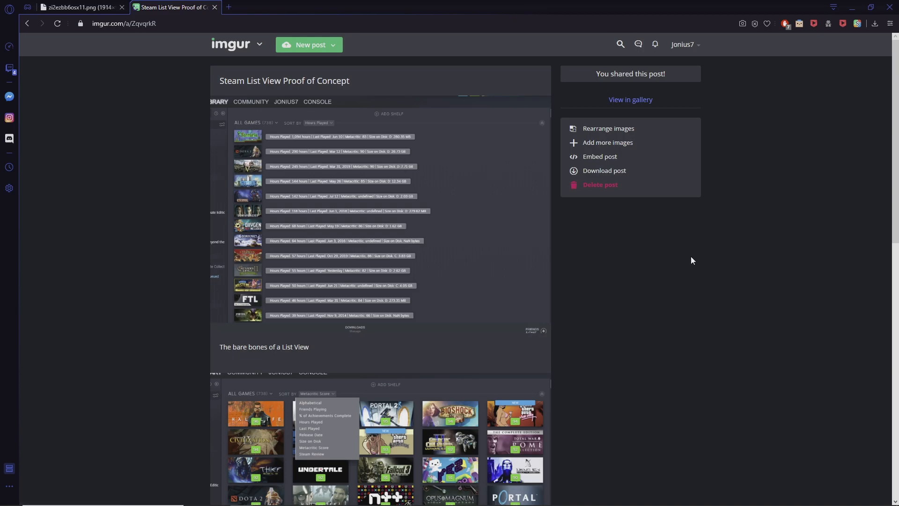
scroll(639, 256, "down", 10)
scroll(670, 237, "down", 3)
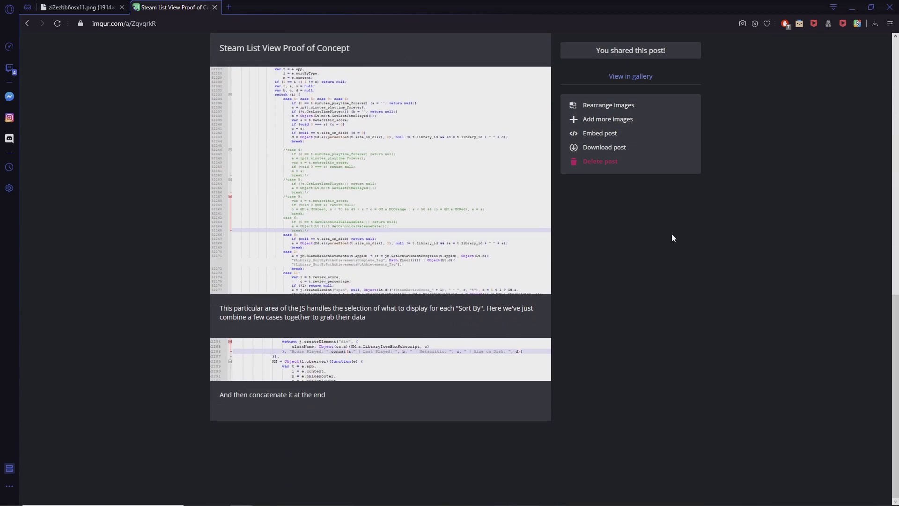
- Enlarge the Sort By case-handling code screenshot in the Imgur post and review it against the bare-bones list view image
left_click(543, 246)
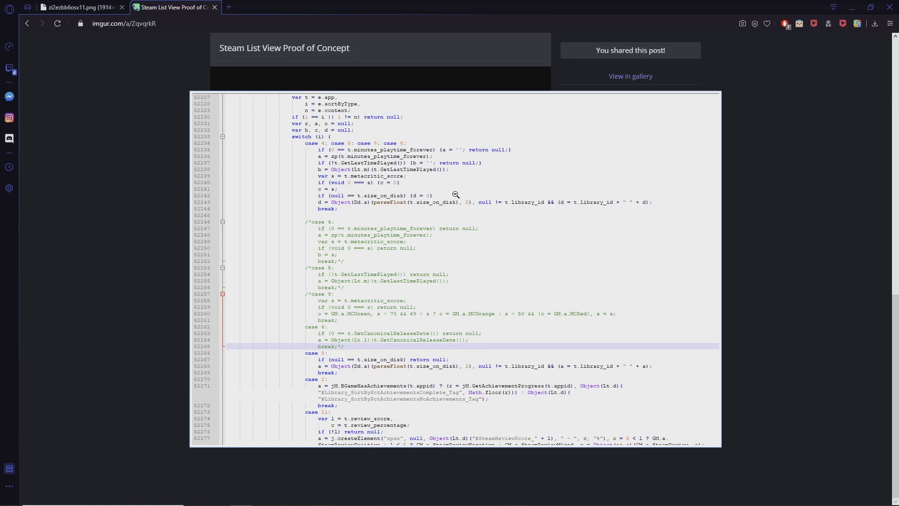
left_click(757, 192)
scroll(624, 291, "up", 5)
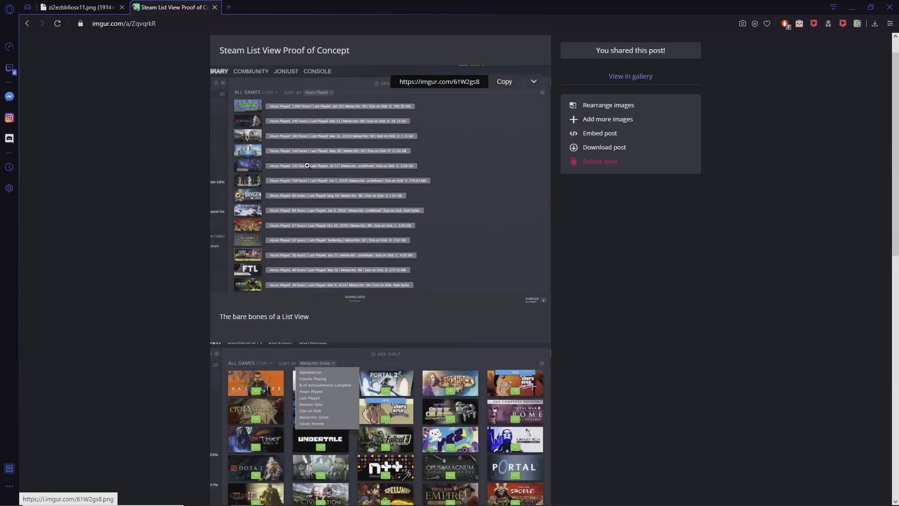
scroll(623, 292, "down", 8)
scroll(623, 292, "down", 4)
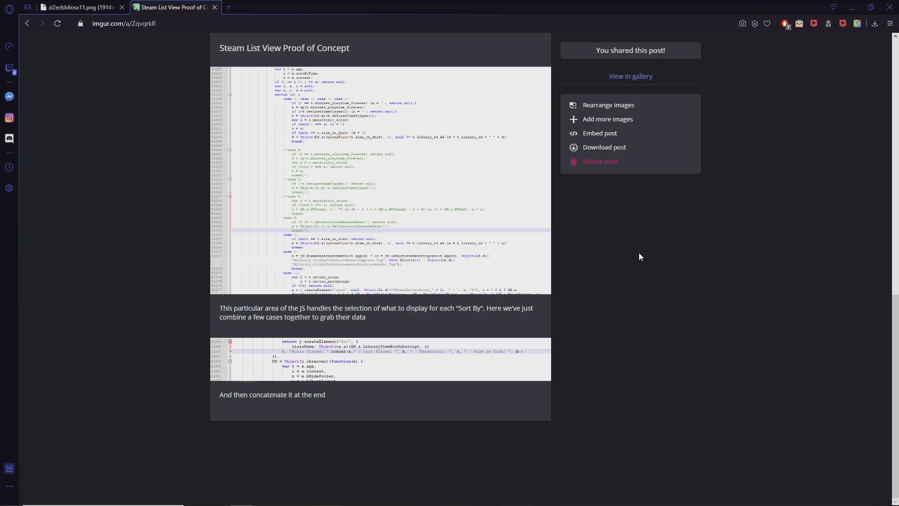
left_click_drag(165, 23, 37, 26)
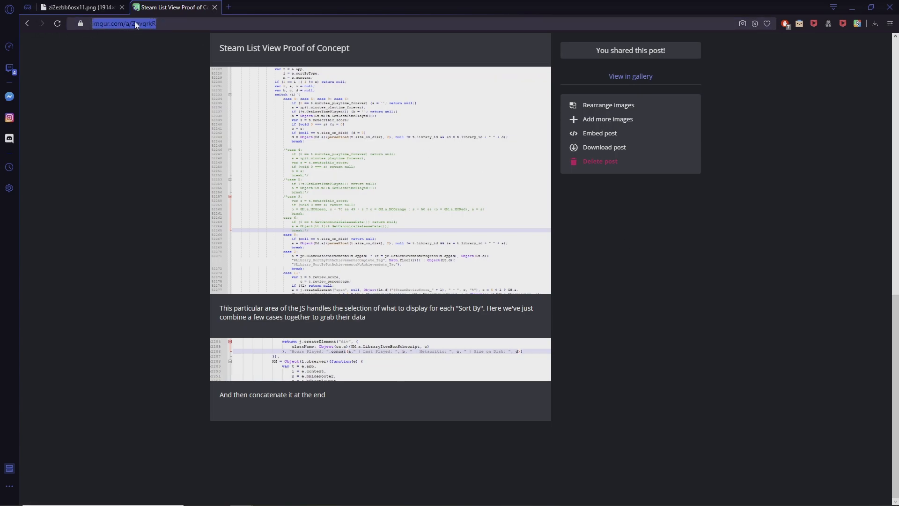
left_click(702, 298)
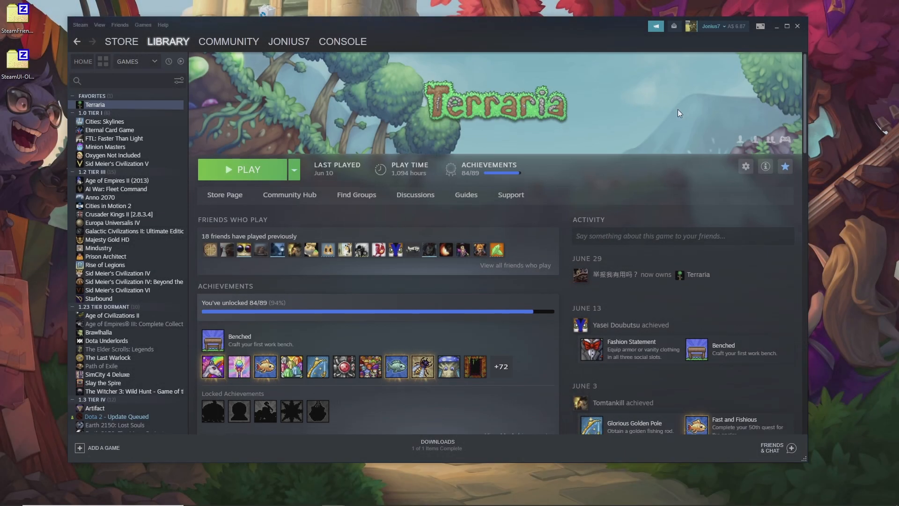
- In Steam, look through Terraria's library page, and view the Manage DLC list for Cities: Skylines before closing it
scroll(579, 119, "down", 5)
scroll(557, 154, "down", 15)
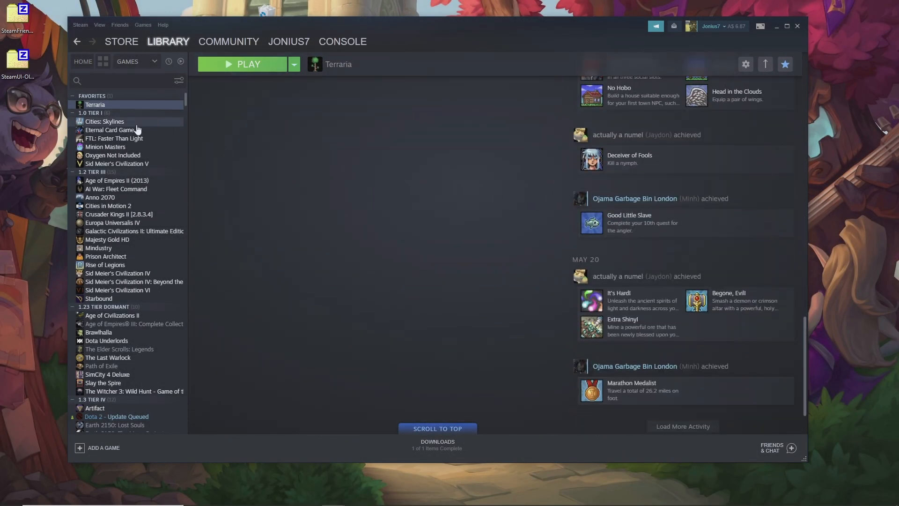
left_click(136, 123)
scroll(552, 172, "down", 5)
scroll(549, 171, "down", 5)
left_click(504, 213)
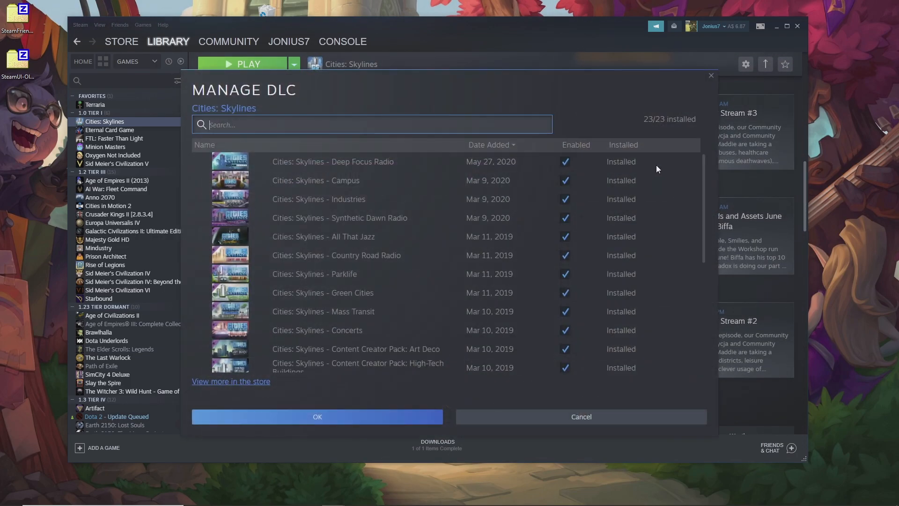
left_click(711, 76)
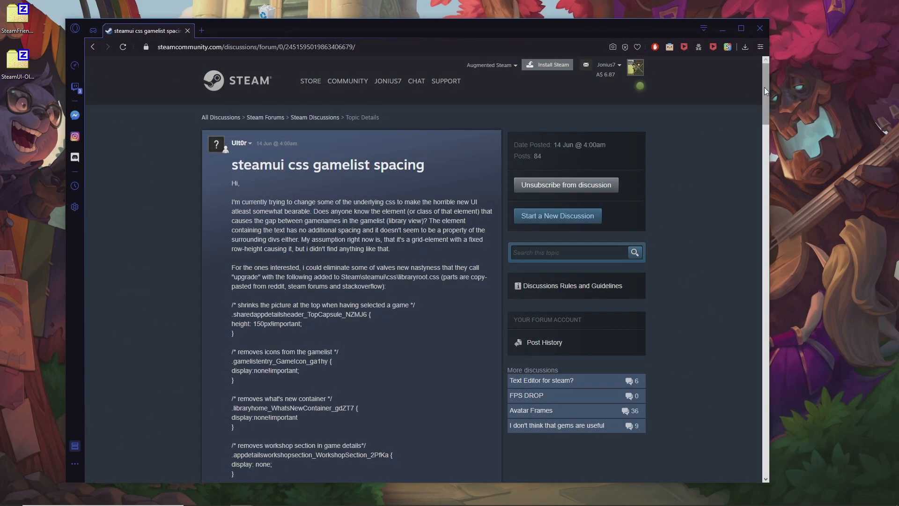
- In the browser, look through the "steamui css gamelist spacing" discussion to the end of the first page and through the comments on page 2
left_click_drag(765, 87, 750, 450)
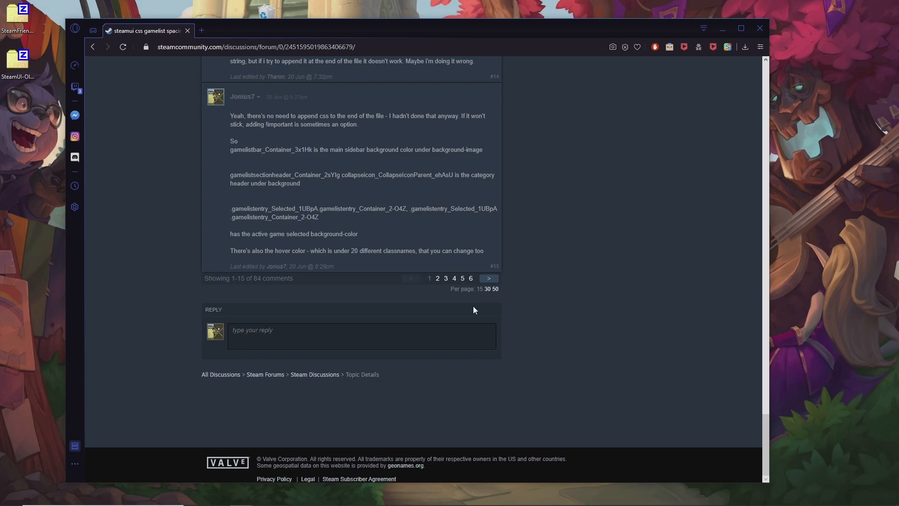
left_click(438, 279)
scroll(416, 267, "down", 4)
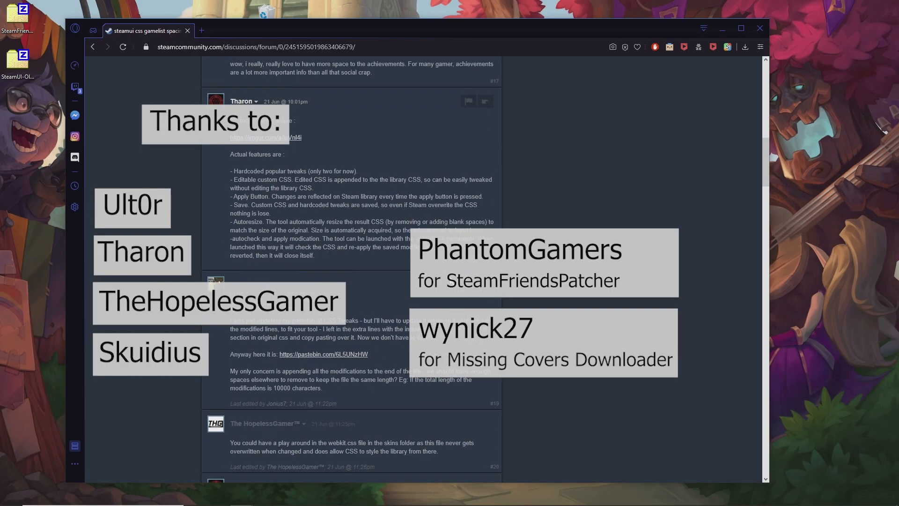
scroll(416, 267, "down", 15)
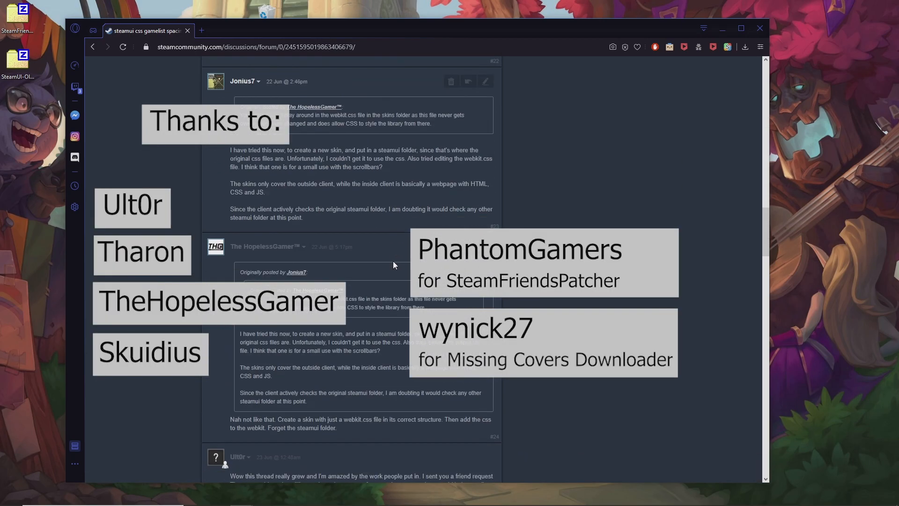